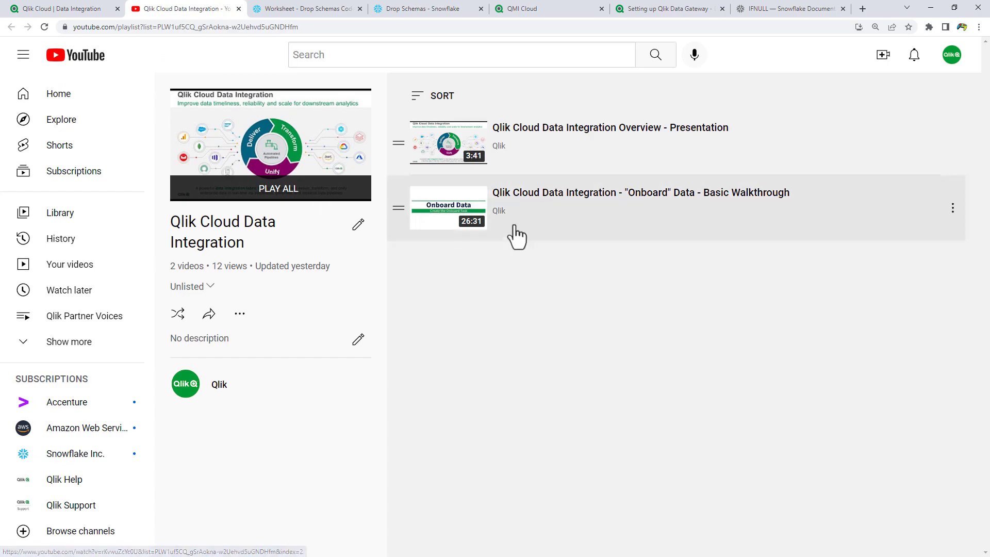
Open the "Onboard" Data - Basic Walkthrough video, pause it and expand its full description.
{"action": "left_click", "coordinate": [514, 222]}
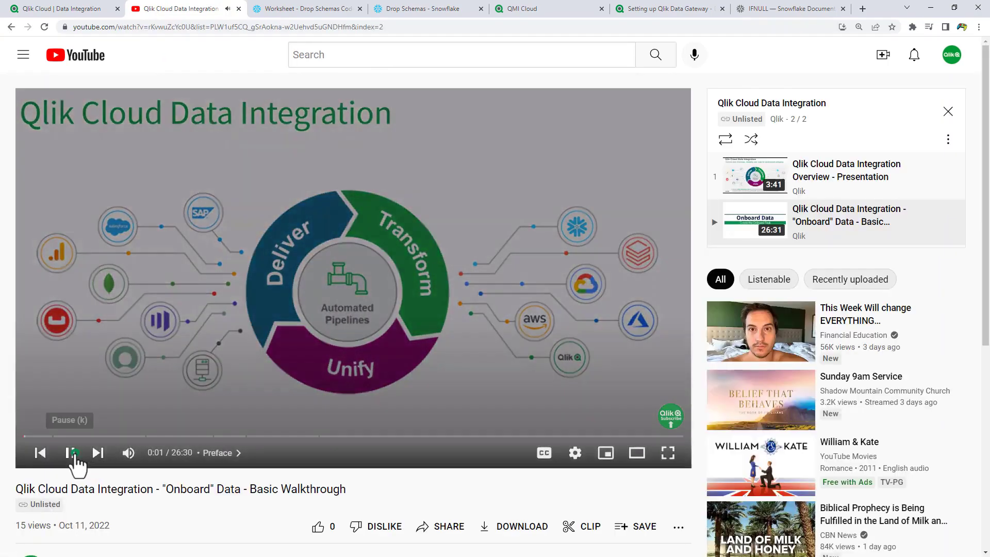
{"action": "left_click", "coordinate": [70, 451]}
{"action": "scroll", "coordinate": [126, 436], "scroll_direction": "down", "scroll_amount": 3}
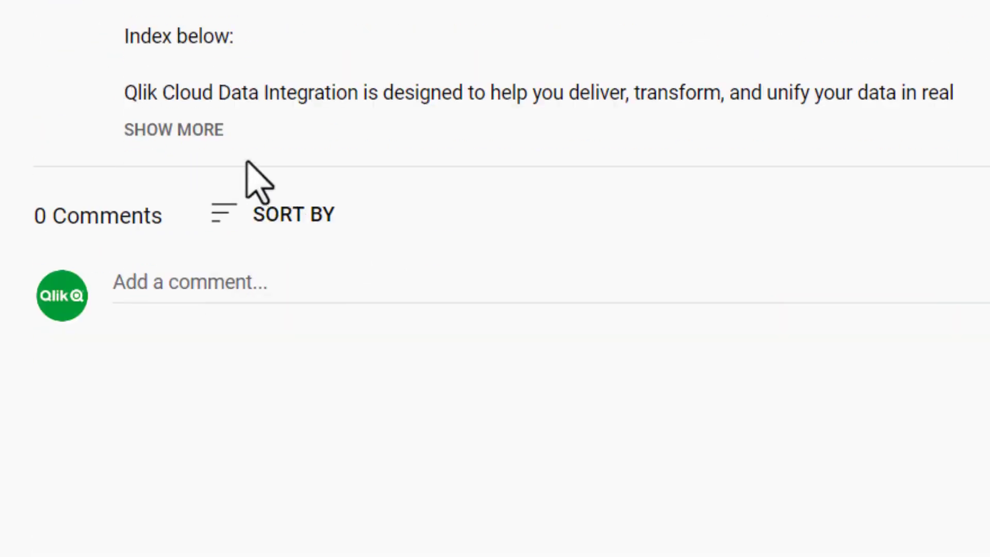
{"action": "left_click", "coordinate": [211, 130]}
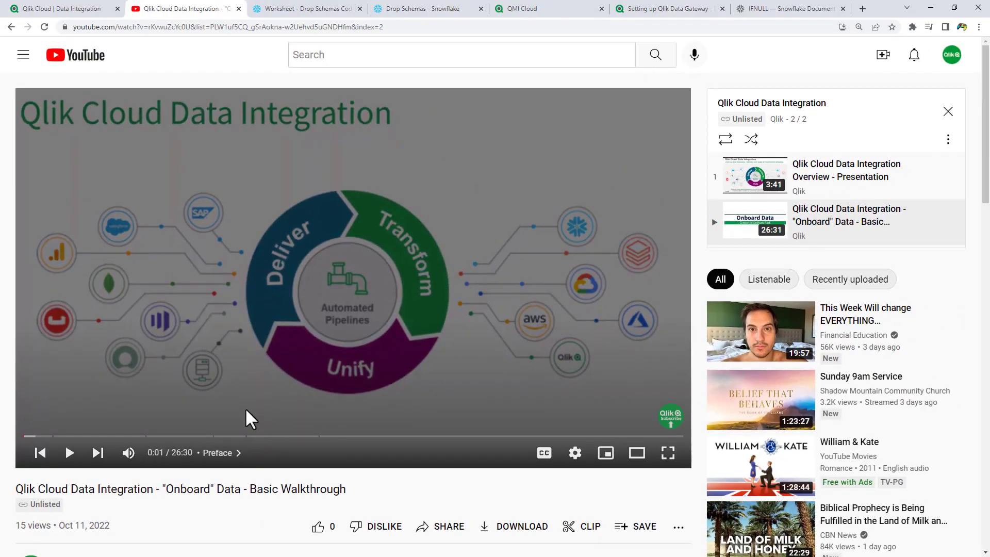
Switch to Qlik Cloud and start a new data project on the Snowflake platform with the existing snowflake data connection.
{"action": "left_click", "coordinate": [72, 10]}
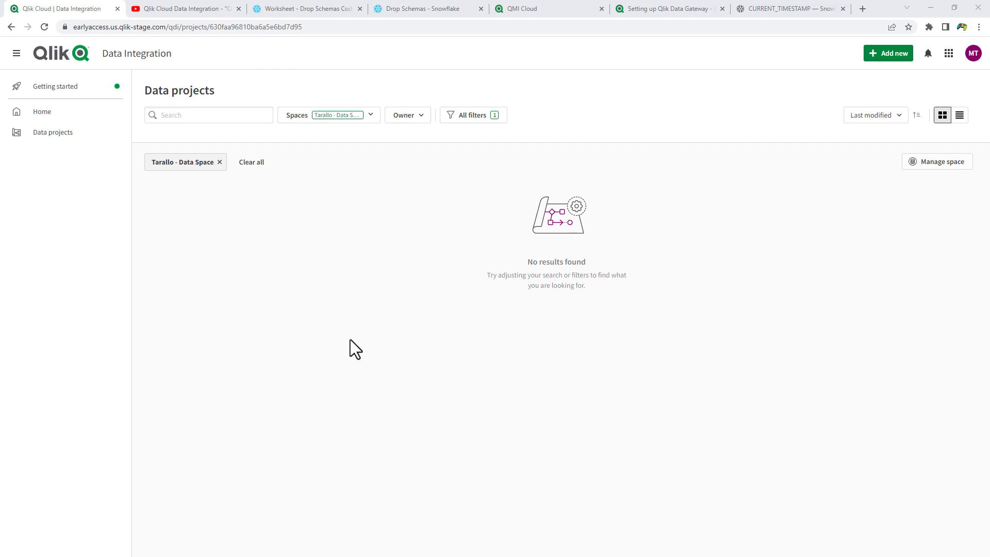
{"action": "left_click", "coordinate": [877, 56]}
{"action": "left_click", "coordinate": [812, 93]}
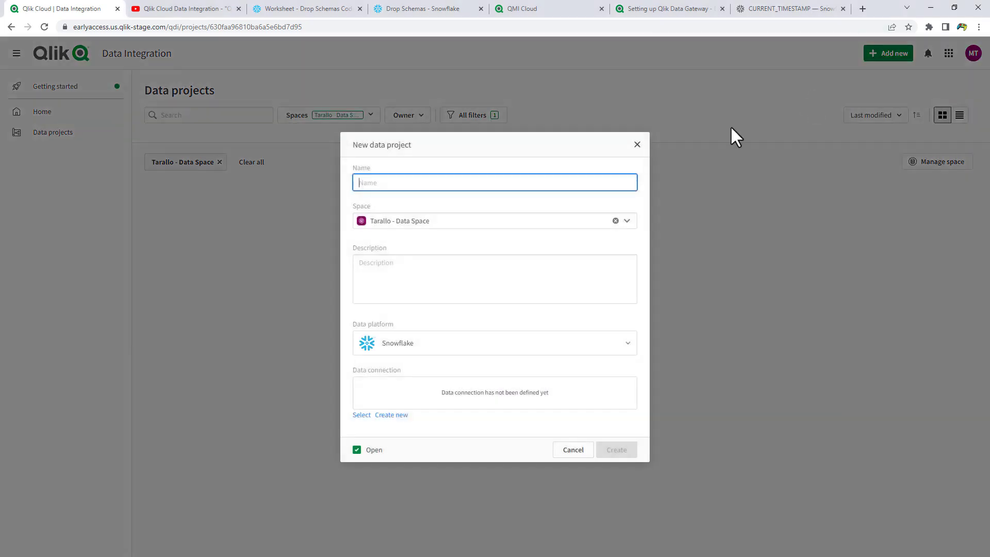
{"action": "left_click", "coordinate": [627, 347]}
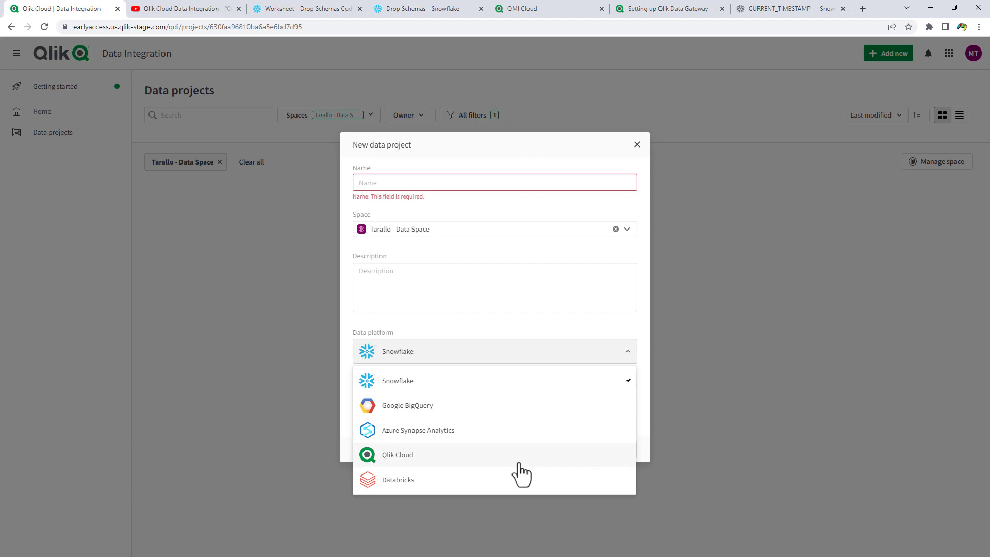
{"action": "left_click", "coordinate": [493, 390]}
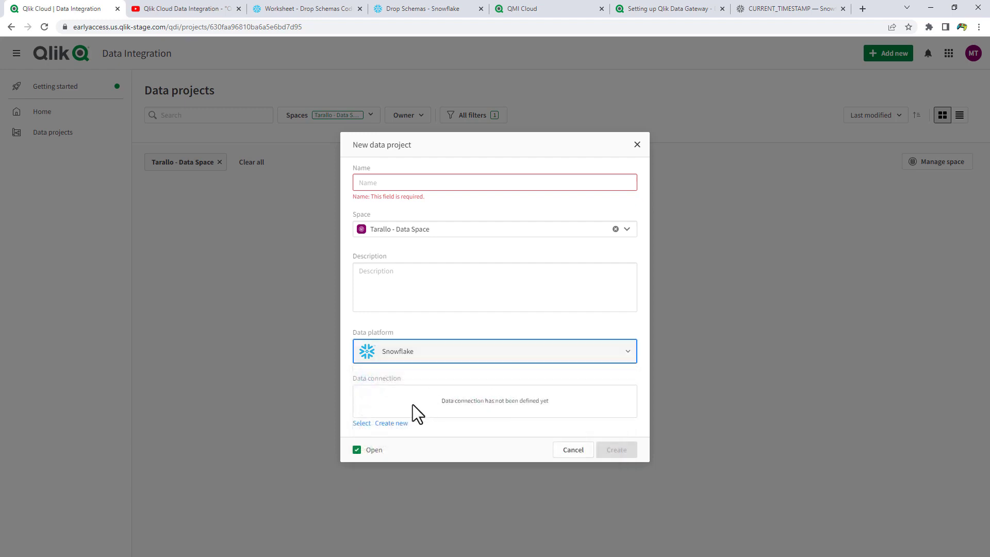
{"action": "left_click", "coordinate": [362, 423]}
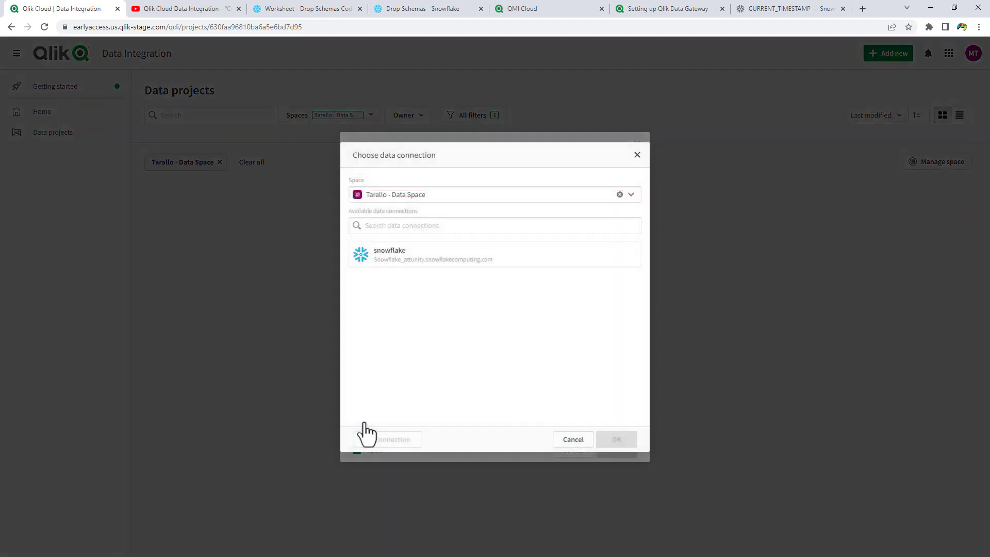
{"action": "left_click", "coordinate": [420, 263]}
{"action": "left_click", "coordinate": [614, 444]}
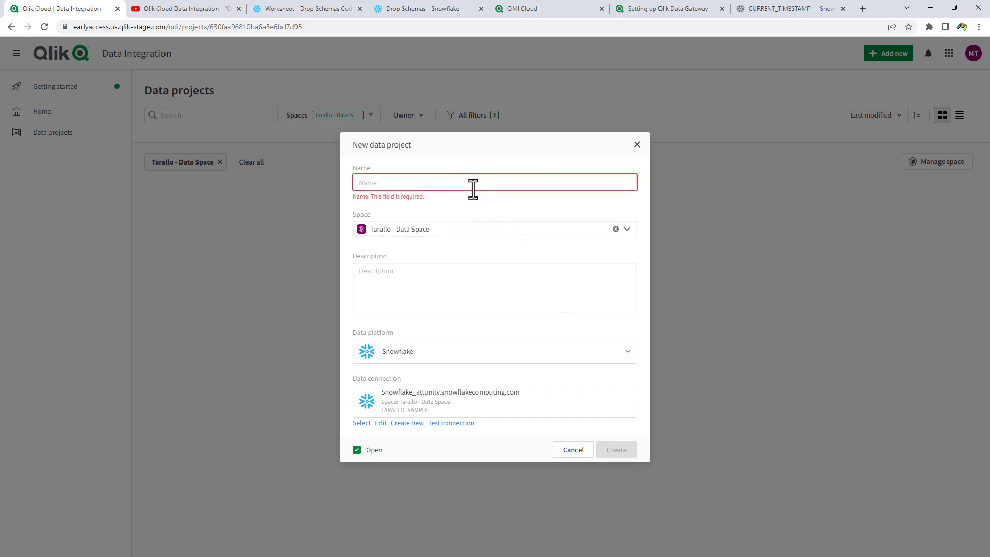
Name the data project "Transform Data Video" and create it.
{"action": "type", "text": "Transform Data"}
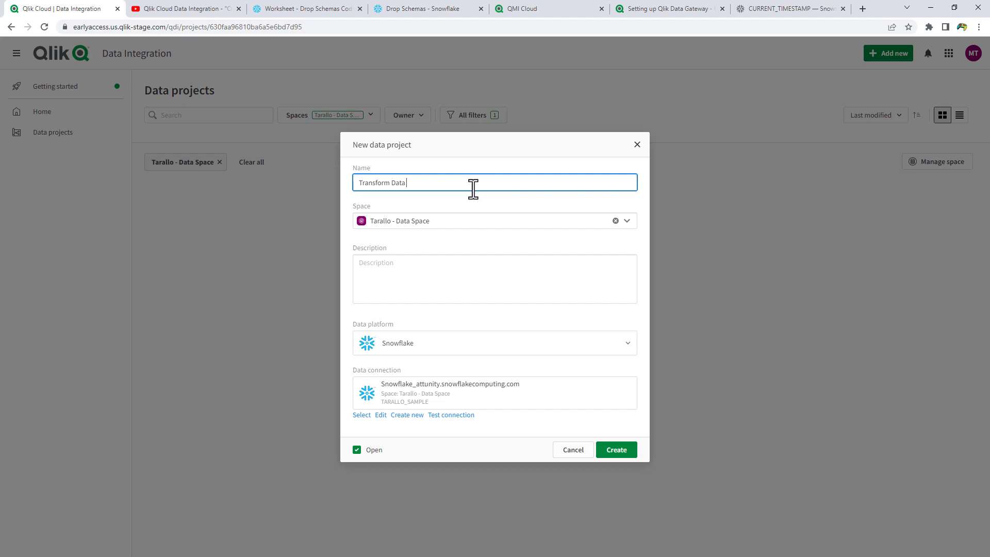
{"action": "type", "text": " Video"}
{"action": "left_click", "coordinate": [612, 457]}
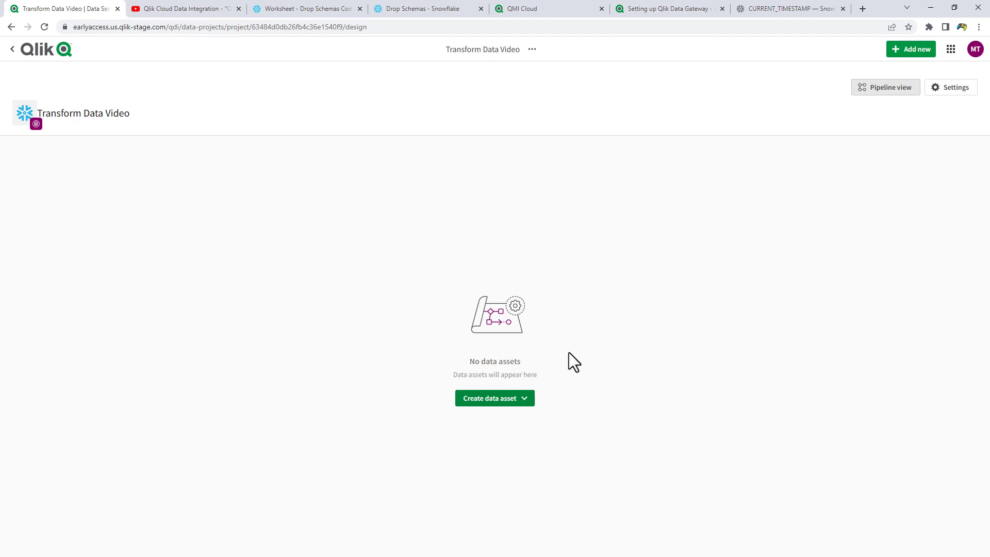
Start onboarding data in the empty project and name the data asset "Inventory and Stores".
{"action": "left_click", "coordinate": [524, 399]}
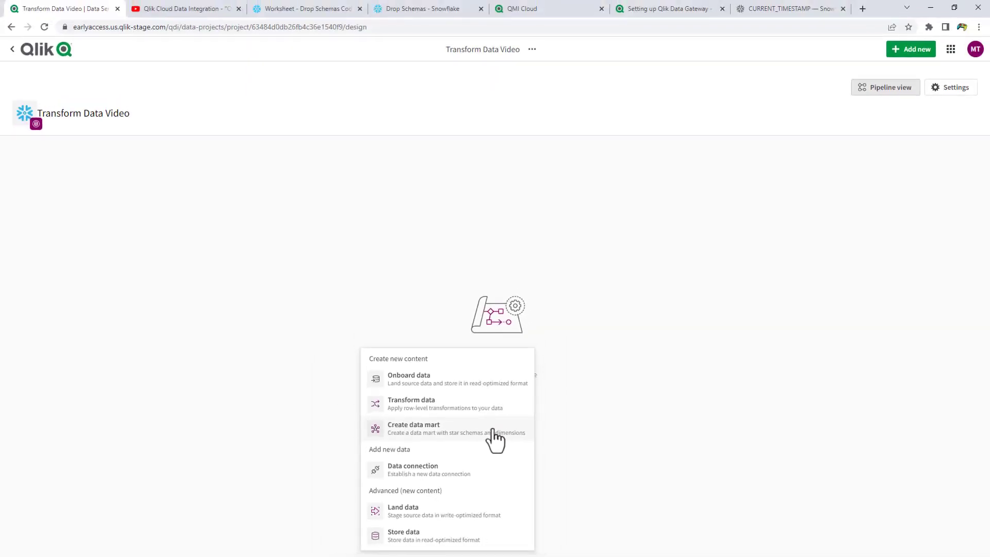
{"action": "left_click", "coordinate": [496, 383]}
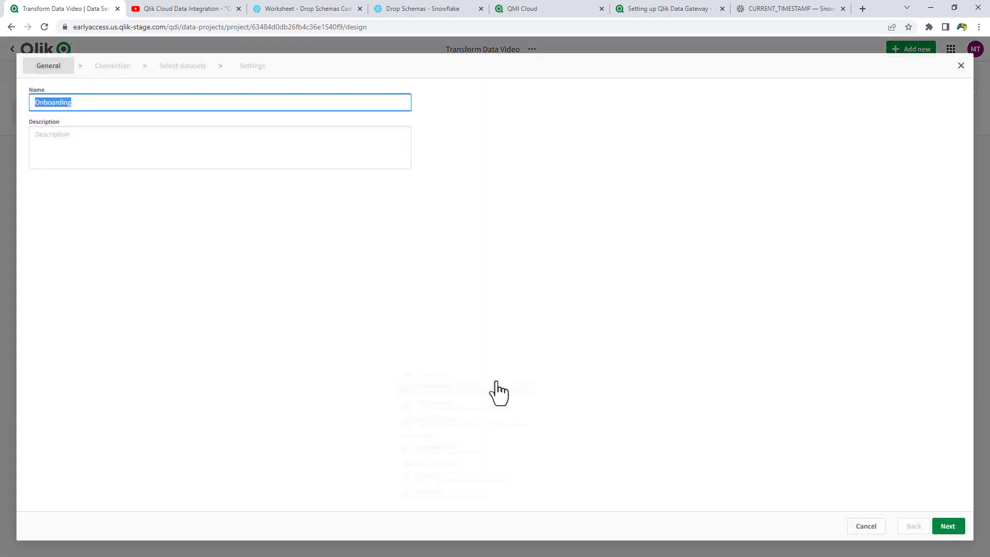
{"action": "key", "text": "BackSpace"}
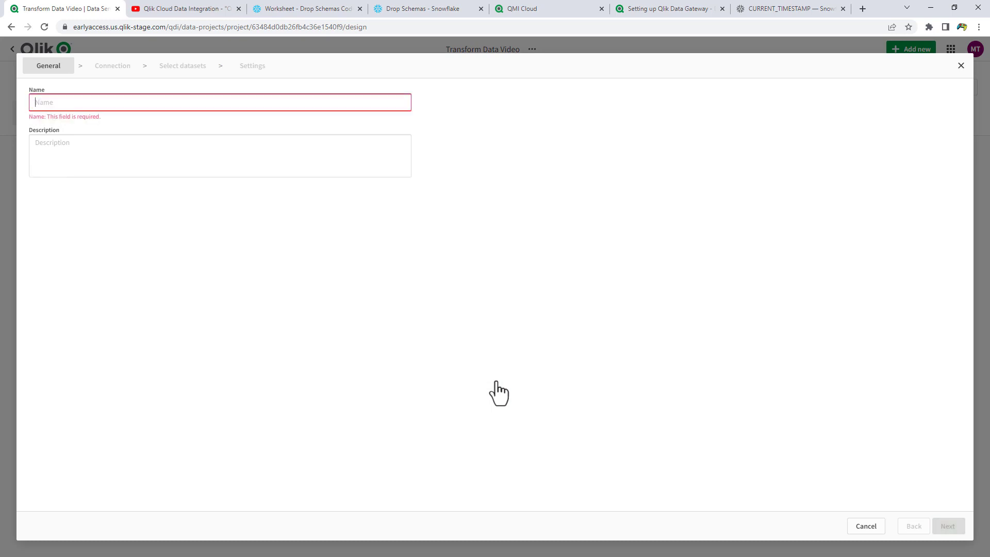
{"action": "type", "text": "Inventory"}
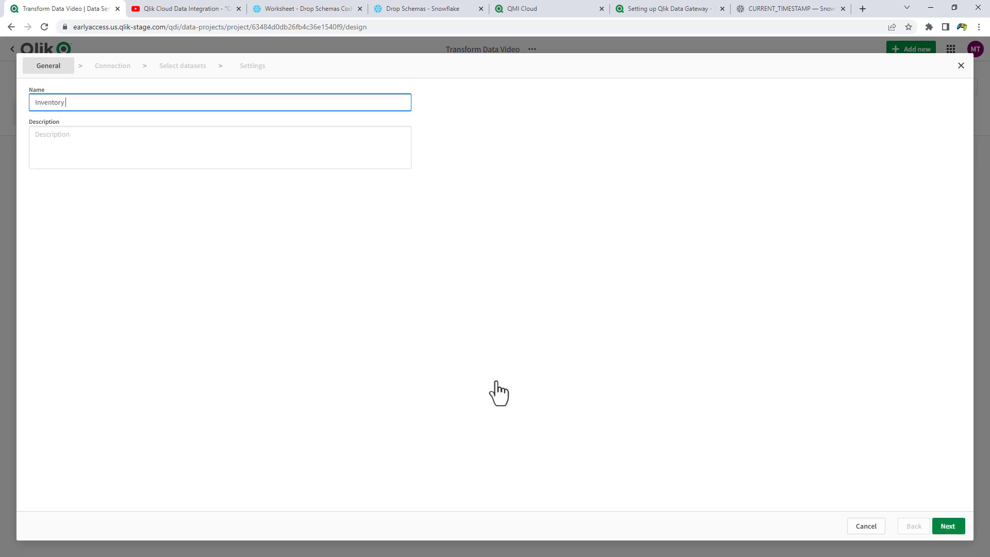
{"action": "type", "text": " and Storeds"}
{"action": "left_click", "coordinate": [945, 529]}
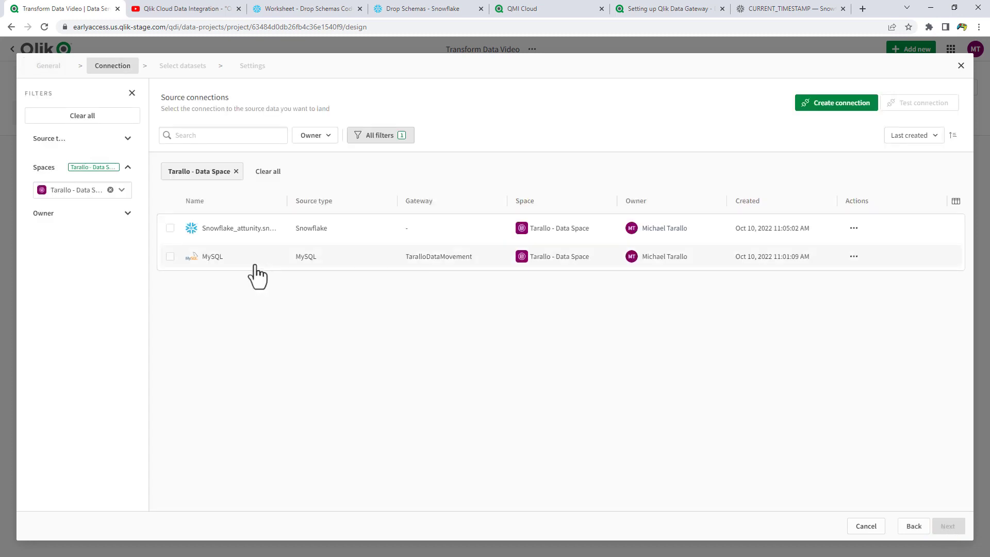
Review the source types available for a new data connection and the settings required for MySQL.
{"action": "left_click", "coordinate": [845, 103]}
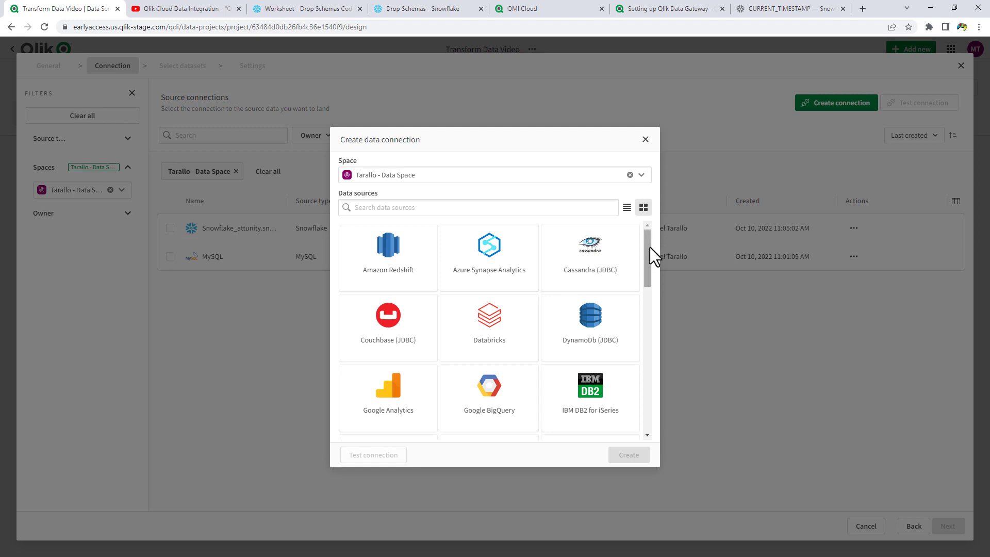
{"action": "left_click_drag", "start_coordinate": [649, 252], "coordinate": [662, 236]}
{"action": "left_click_drag", "start_coordinate": [648, 258], "coordinate": [697, 315]}
{"action": "left_click", "coordinate": [648, 430]}
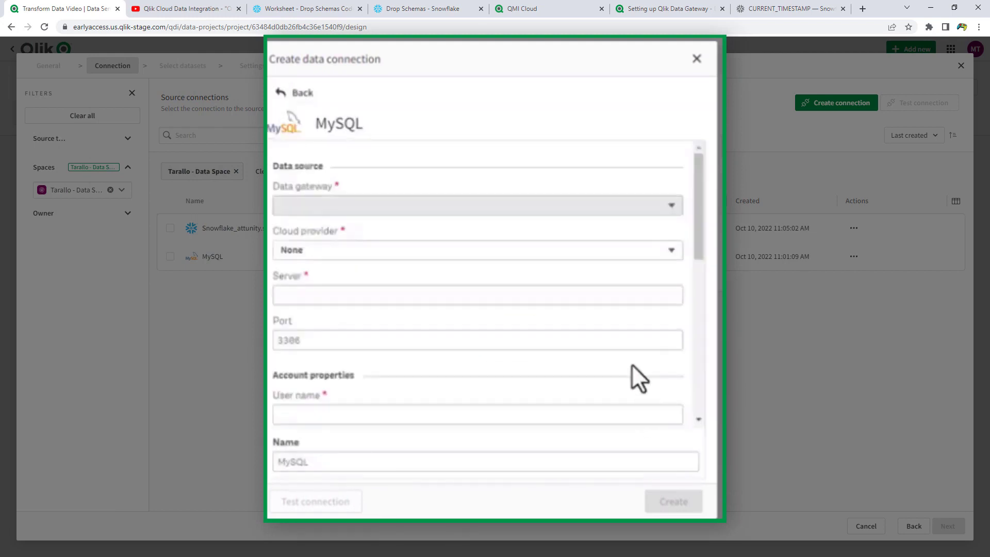
{"action": "left_click", "coordinate": [673, 207]}
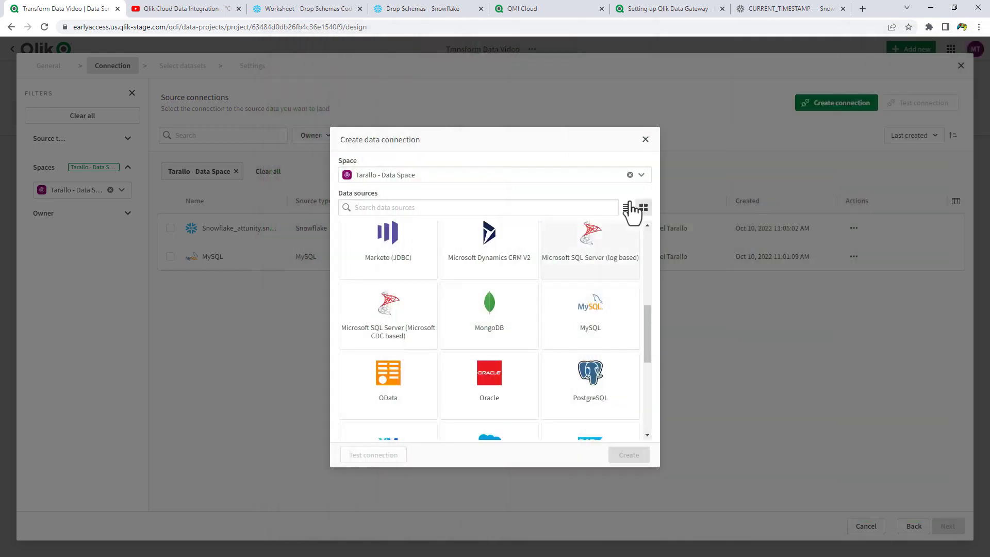
{"action": "left_click", "coordinate": [645, 140]}
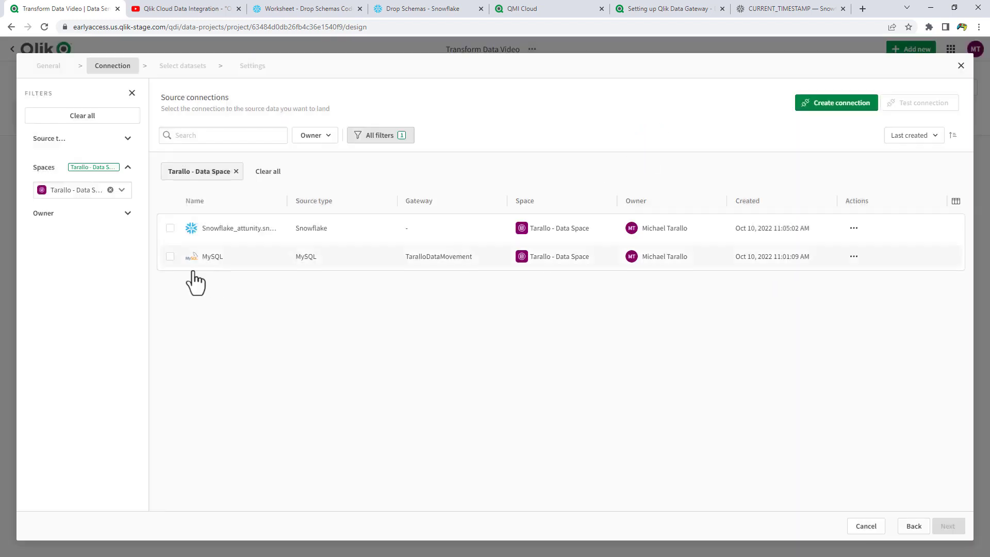
Choose the existing MySQL source connection and list the tables in its qlikdi schema.
{"action": "left_click", "coordinate": [170, 256]}
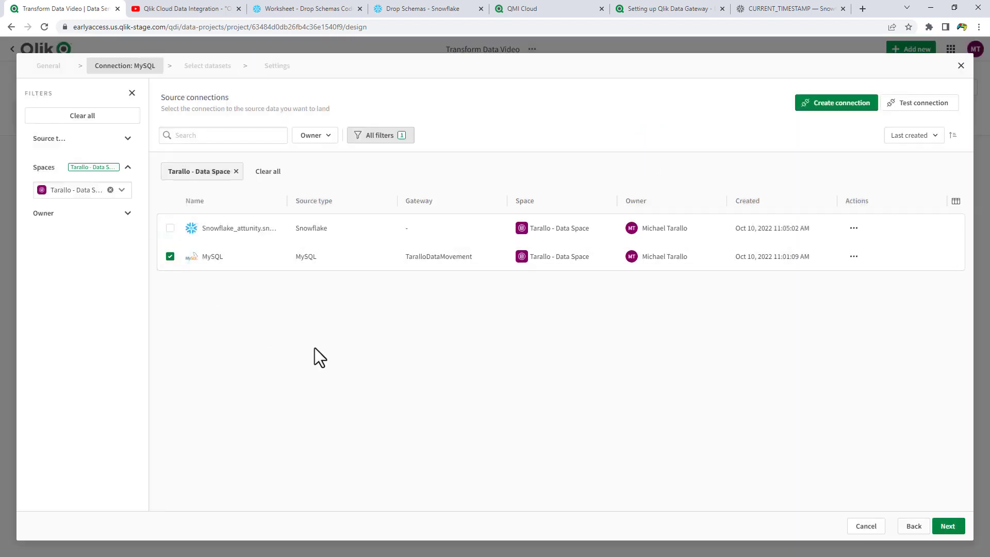
{"action": "left_click", "coordinate": [951, 529]}
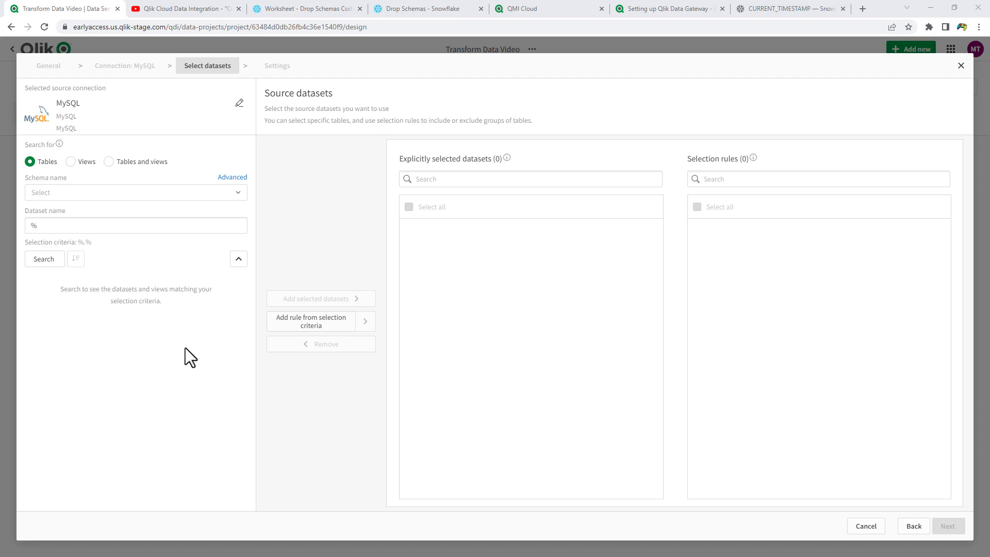
{"action": "left_click", "coordinate": [131, 195]}
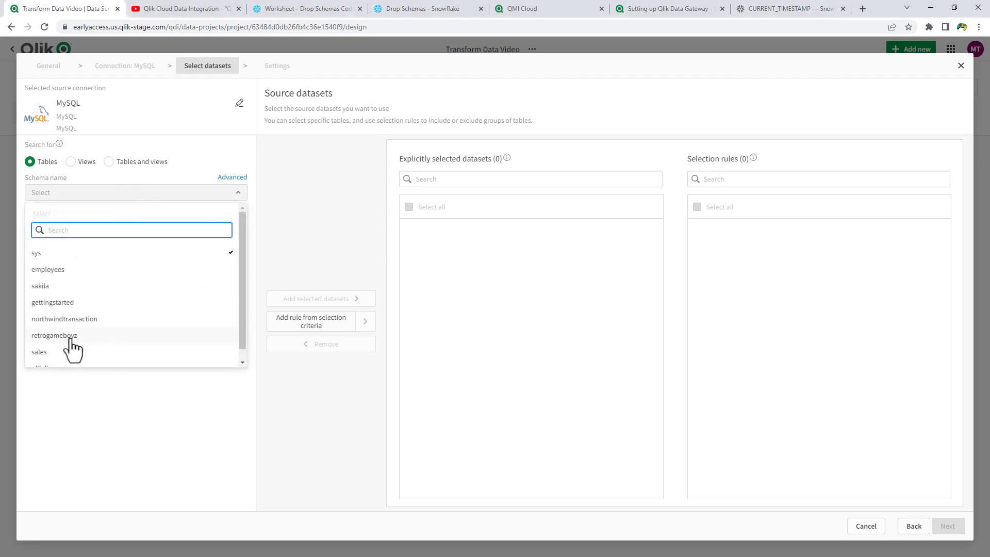
{"action": "scroll", "coordinate": [71, 356], "scroll_direction": "down", "scroll_amount": 1}
{"action": "left_click", "coordinate": [60, 359]}
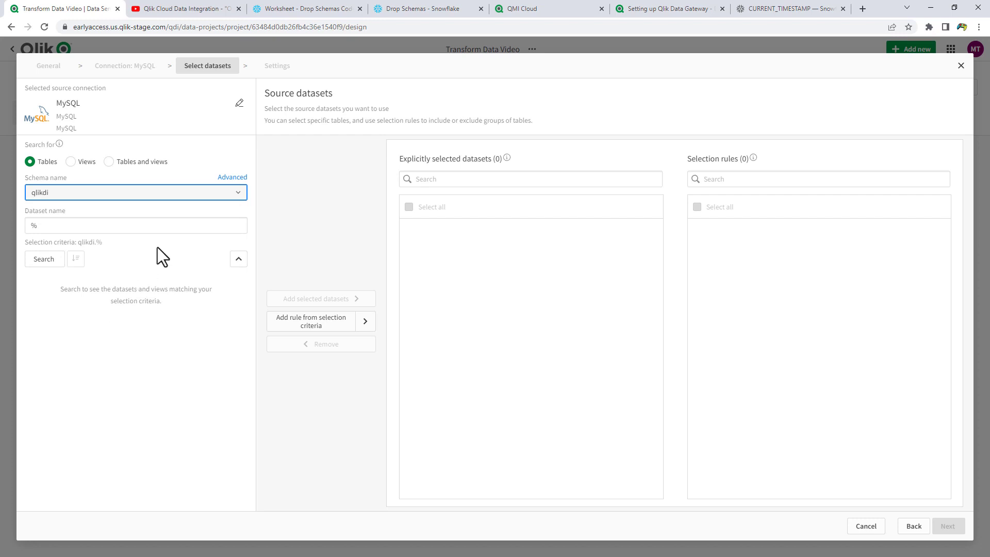
{"action": "left_click", "coordinate": [52, 260]}
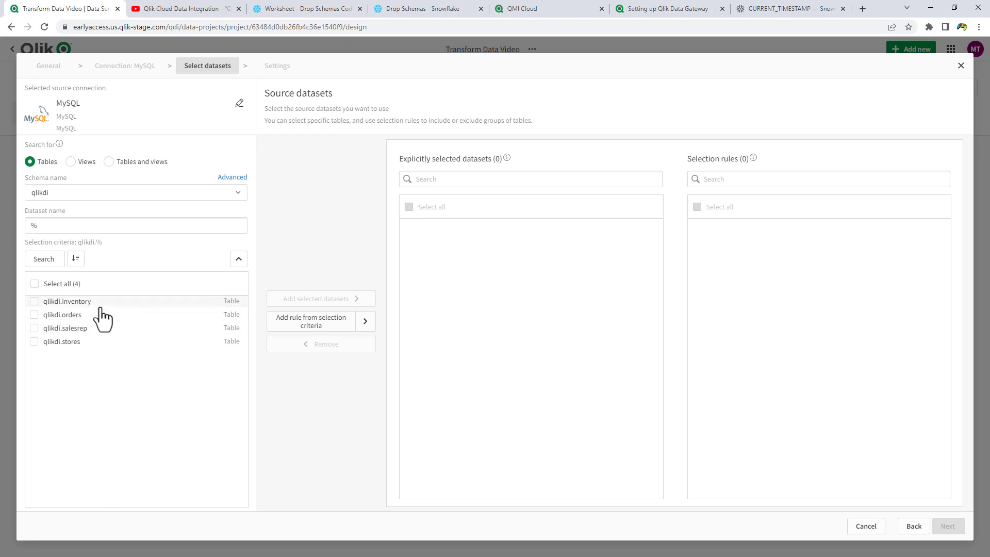
Add the qlikdi.inventory and qlikdi.stores tables as source datasets and finish onboarding with replication of current data only.
{"action": "left_click", "coordinate": [34, 302]}
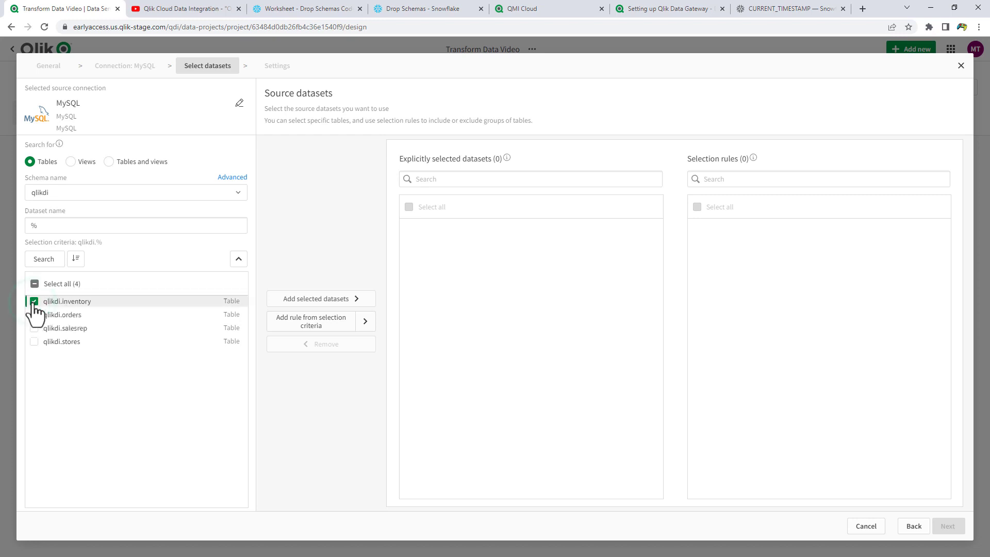
{"action": "left_click", "coordinate": [34, 341]}
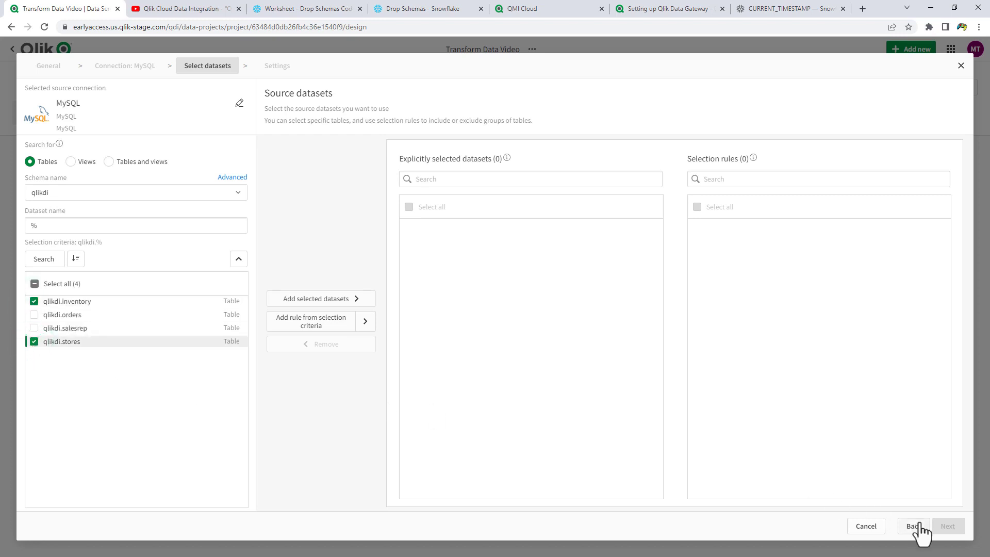
{"action": "left_click", "coordinate": [360, 301]}
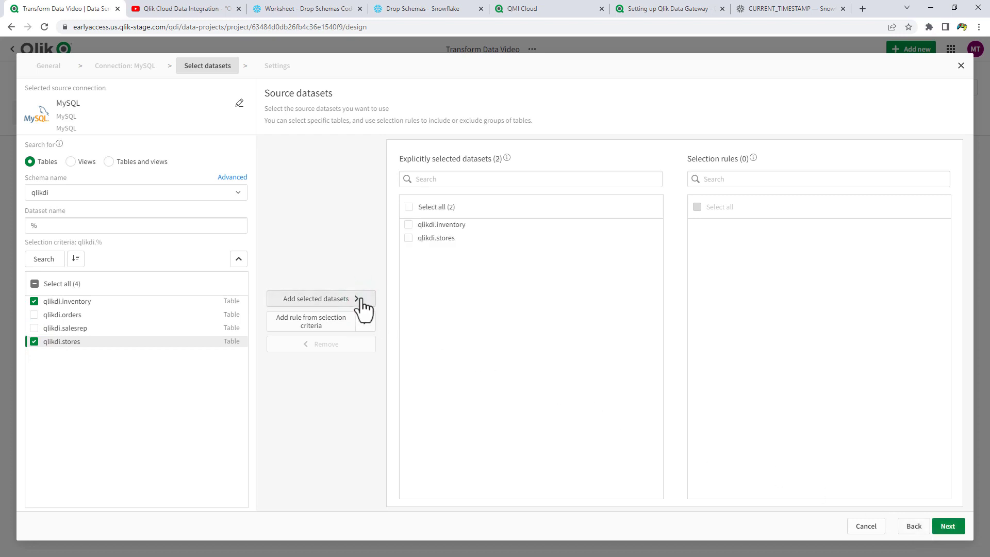
{"action": "left_click", "coordinate": [947, 526]}
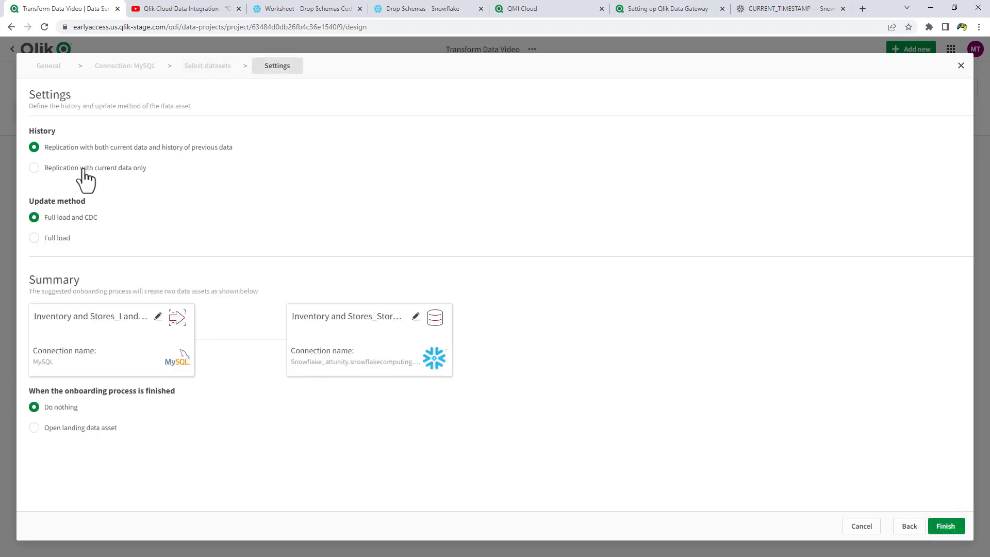
{"action": "left_click", "coordinate": [63, 169]}
{"action": "left_click", "coordinate": [934, 527]}
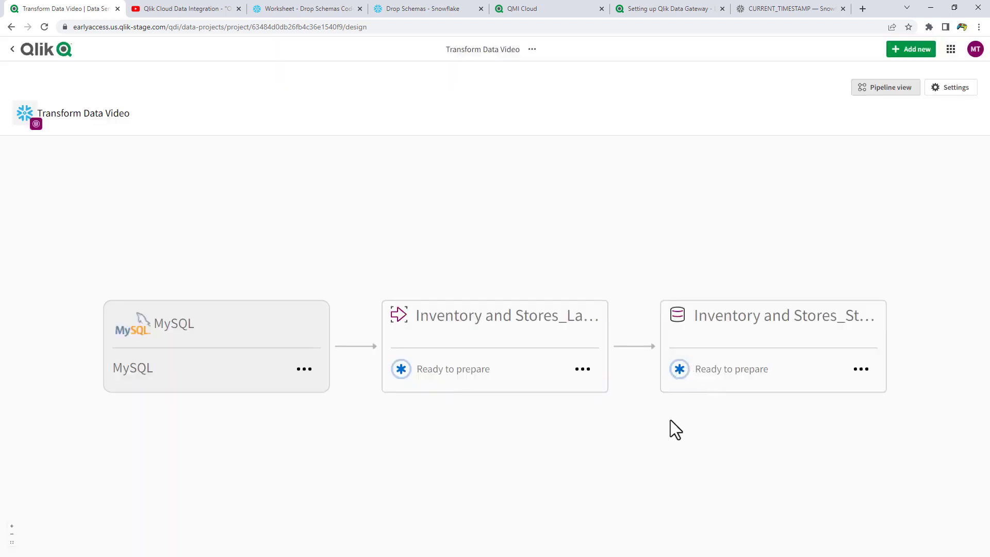
Examine the project's data assets as cards and as a pipeline from the MySQL source through landing to storage.
{"action": "left_click", "coordinate": [889, 89]}
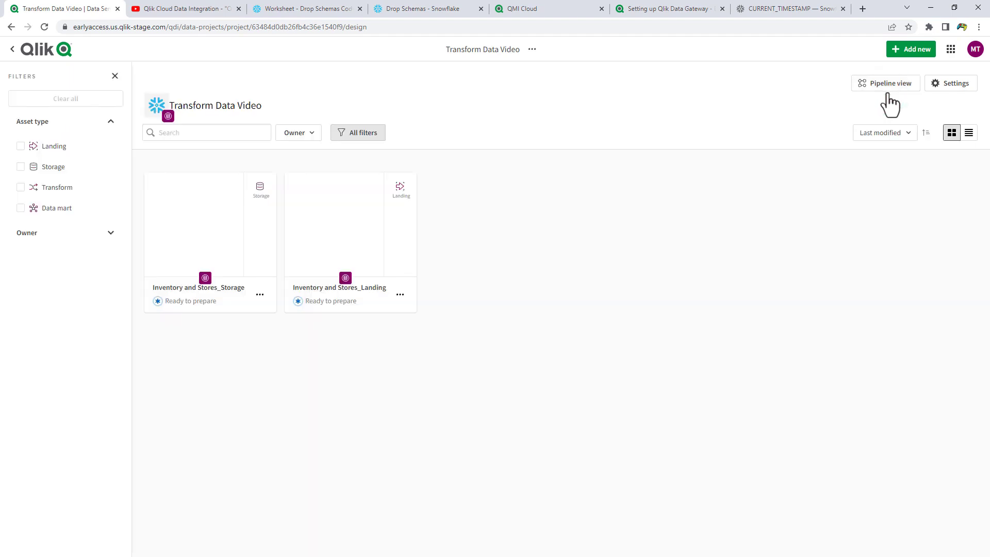
{"action": "left_click", "coordinate": [888, 90]}
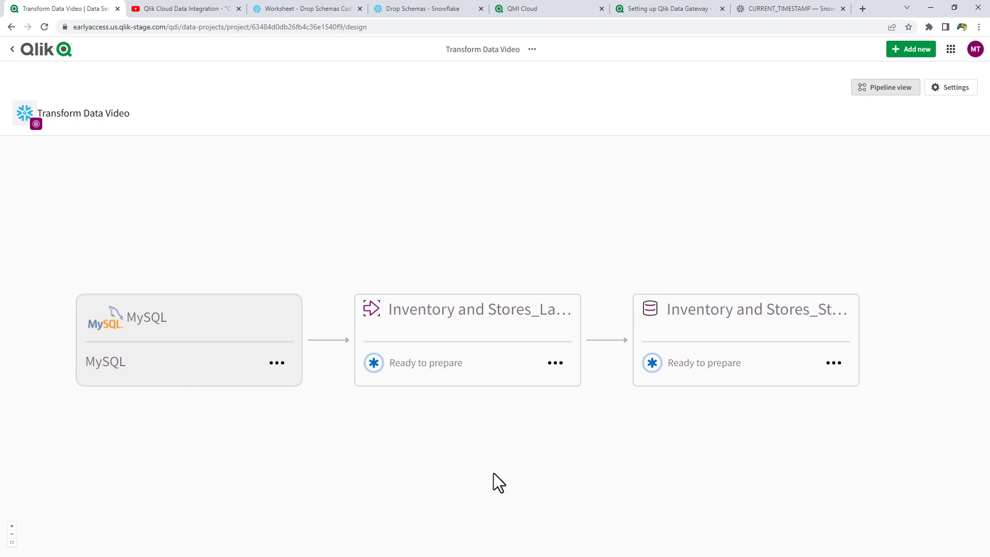
{"action": "mouse_move", "coordinate": [687, 319]}
{"action": "mouse_move", "coordinate": [534, 325]}
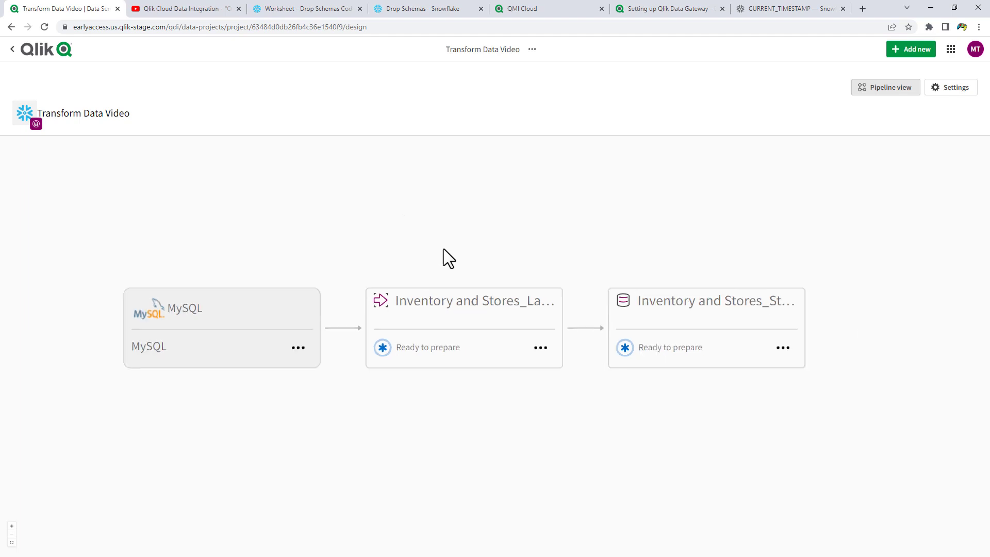
{"action": "scroll", "coordinate": [475, 544], "scroll_direction": "down", "scroll_amount": 3}
{"action": "scroll", "coordinate": [484, 497], "scroll_direction": "up", "scroll_amount": 3}
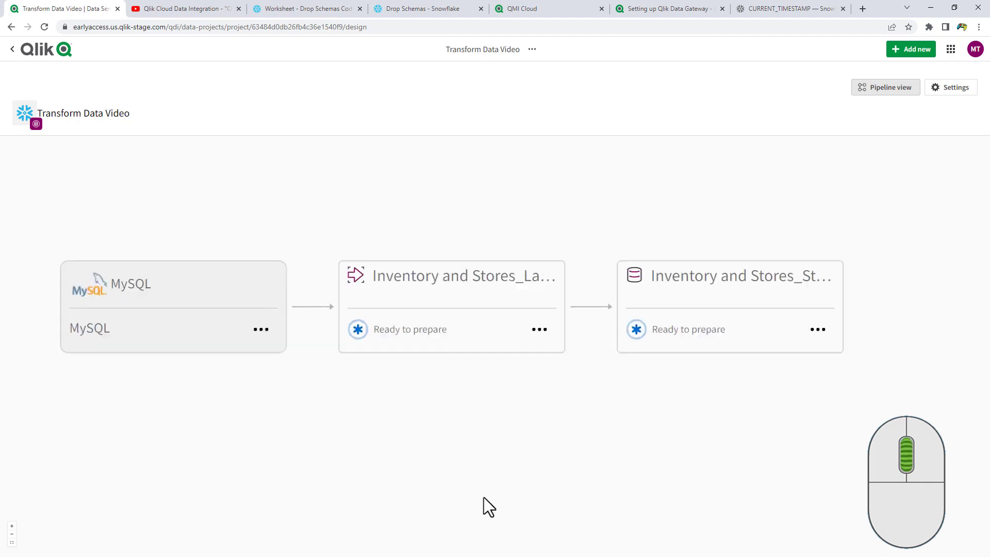
{"action": "scroll", "coordinate": [483, 496], "scroll_direction": "down", "scroll_amount": 1}
{"action": "left_click_drag", "start_coordinate": [490, 443], "coordinate": [423, 418]}
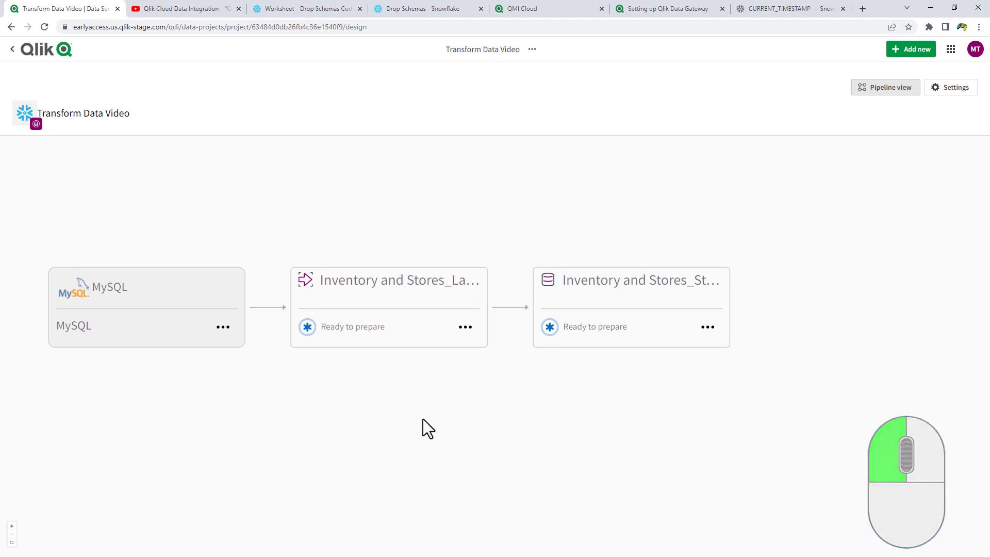
Rename the Inventory and Stores_Landing data asset as RAW Data.
{"action": "mouse_move", "coordinate": [400, 291]}
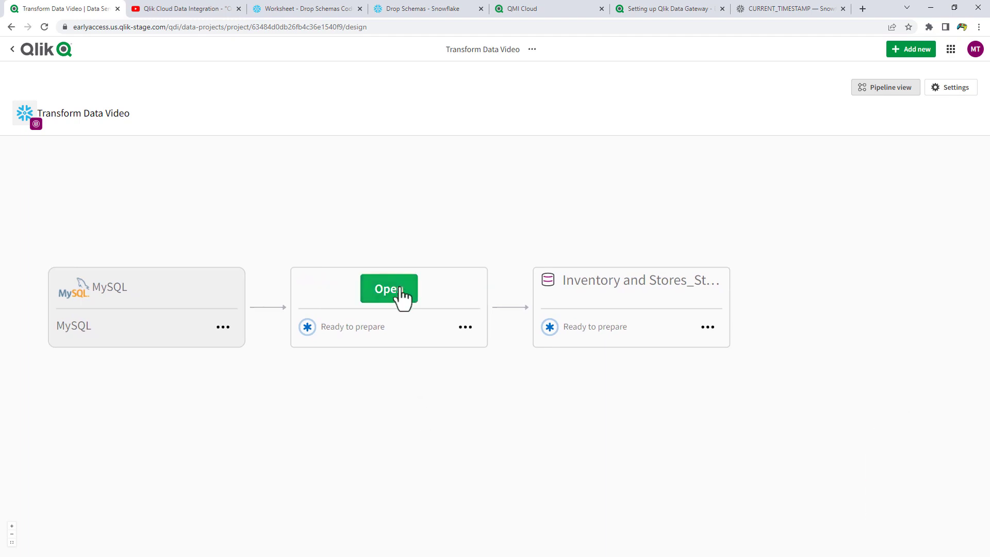
{"action": "left_click_drag", "start_coordinate": [389, 376], "coordinate": [413, 405]}
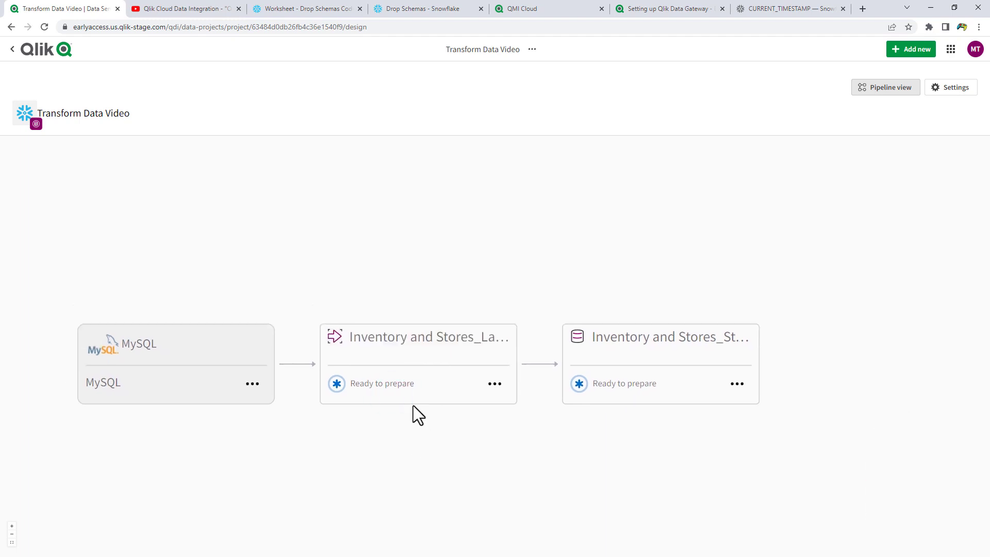
{"action": "left_click", "coordinate": [496, 385]}
{"action": "left_click", "coordinate": [510, 427]}
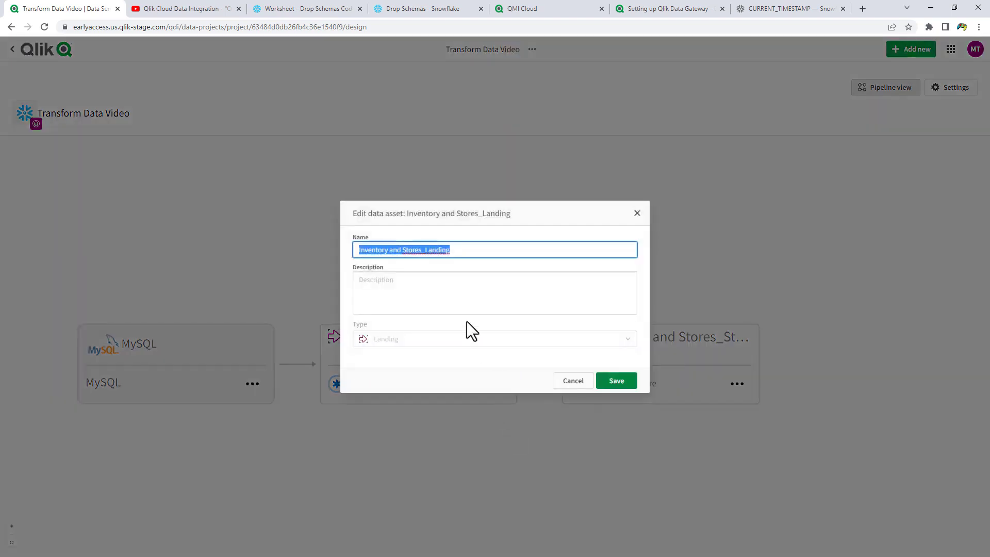
{"action": "type", "text": "R"}
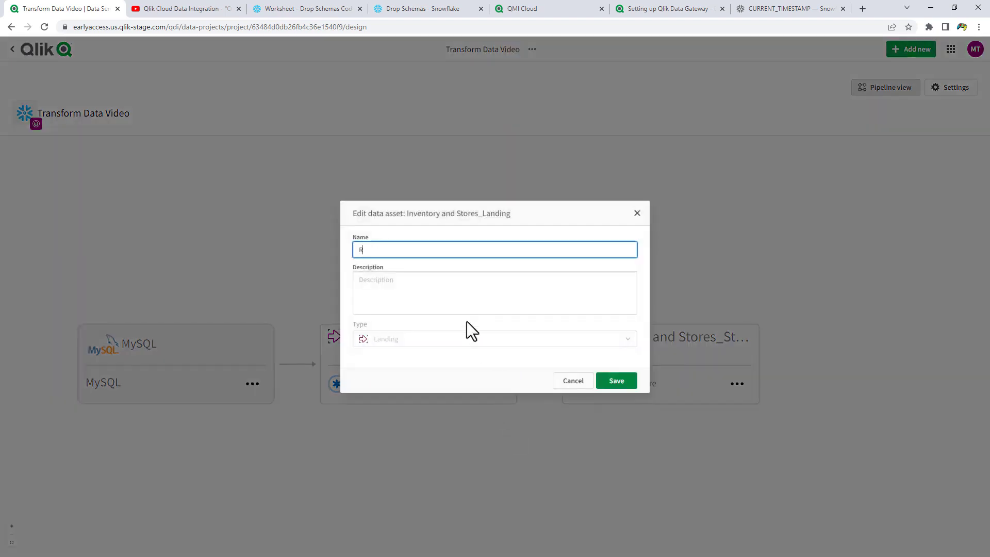
{"action": "type", "text": "AW Data"}
{"action": "left_click", "coordinate": [607, 384]}
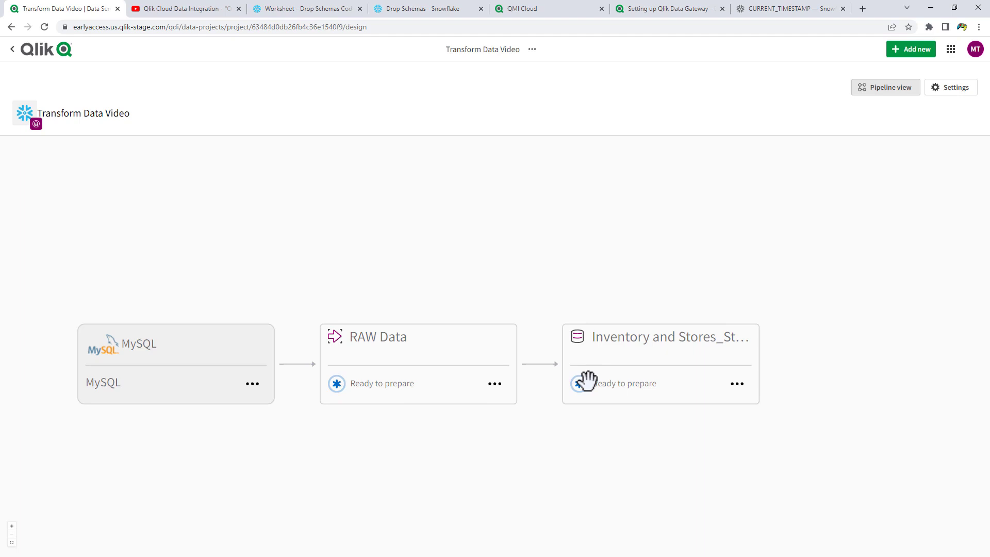
Open the RAW Data landing asset and, in its settings, set the data asset schema to landing and exclude LOB columns.
{"action": "left_click", "coordinate": [436, 347]}
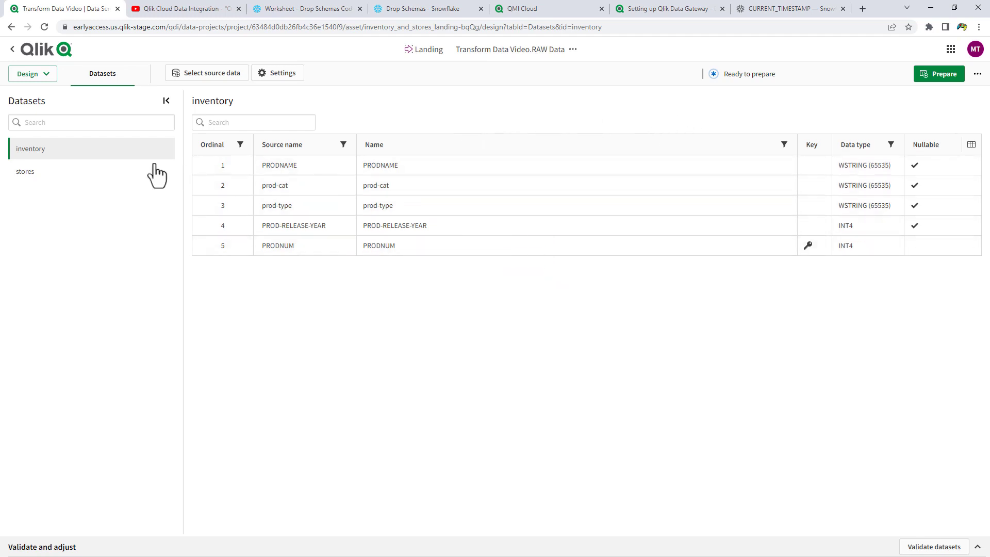
{"action": "left_click", "coordinate": [96, 179]}
{"action": "left_click", "coordinate": [99, 155]}
{"action": "left_click", "coordinate": [268, 84]}
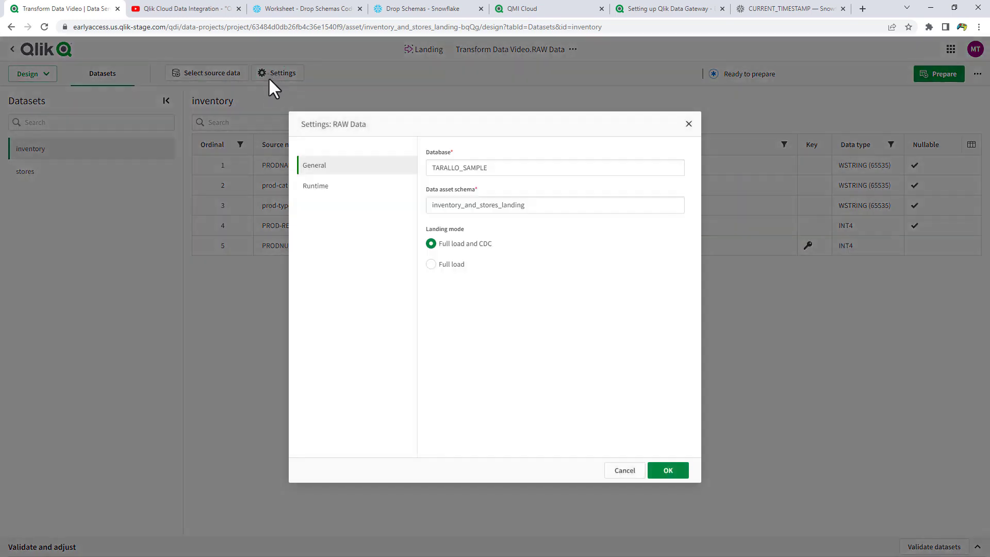
{"action": "double_click", "coordinate": [551, 206]}
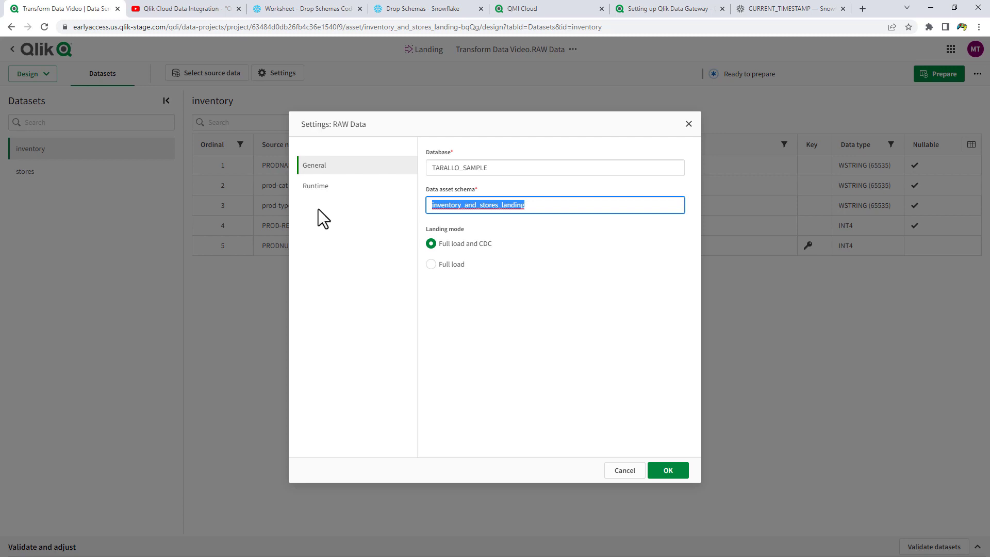
{"action": "type", "text": "landing"}
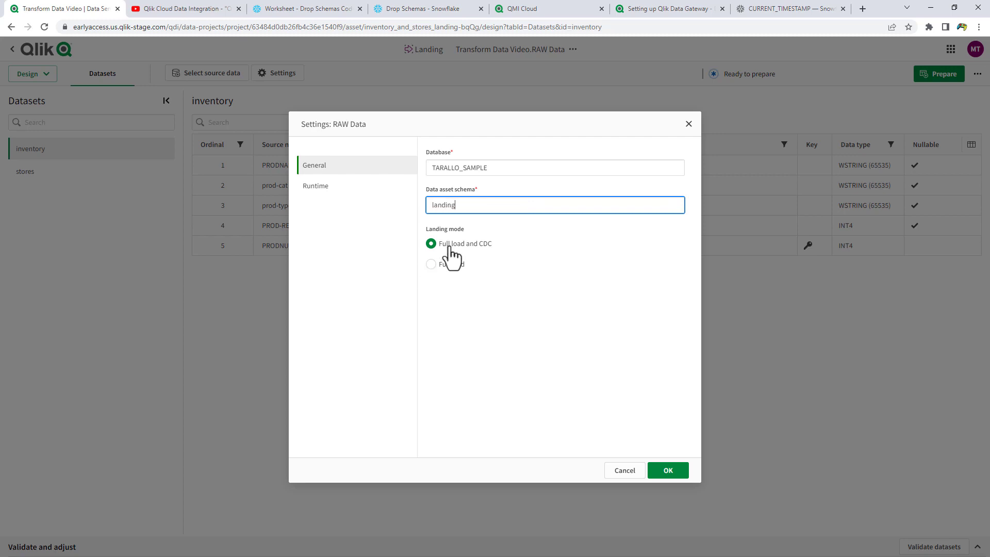
{"action": "left_click", "coordinate": [338, 188]}
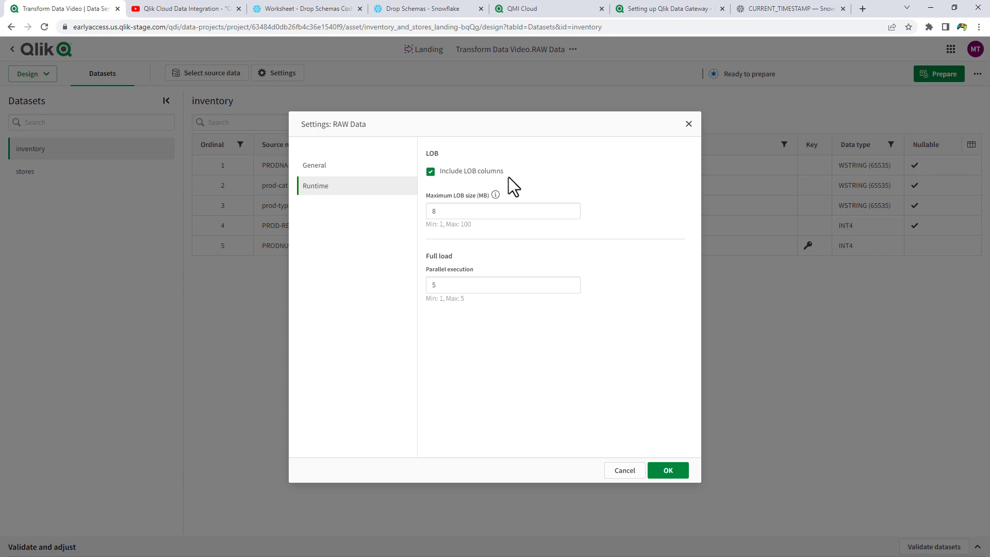
{"action": "left_click", "coordinate": [430, 171]}
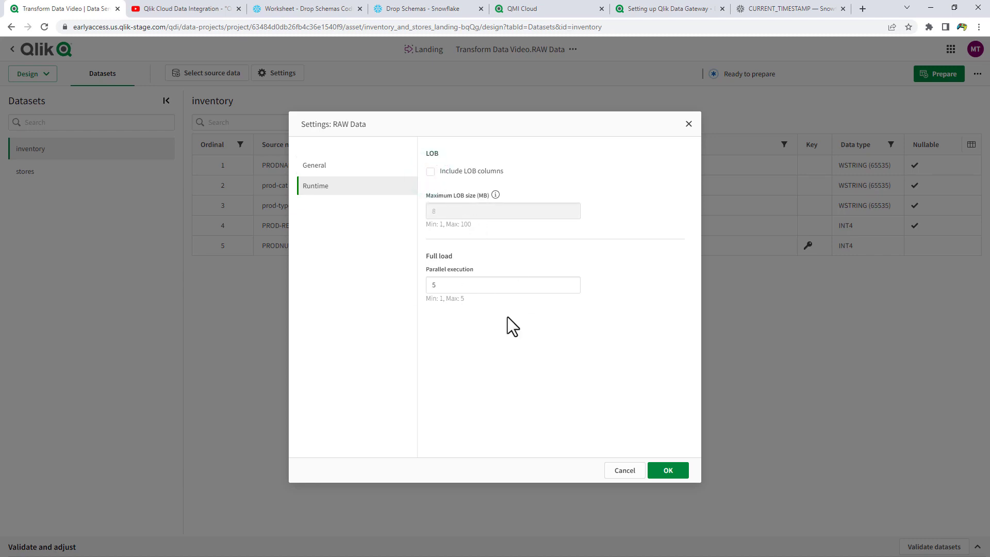
{"action": "left_click", "coordinate": [668, 471]}
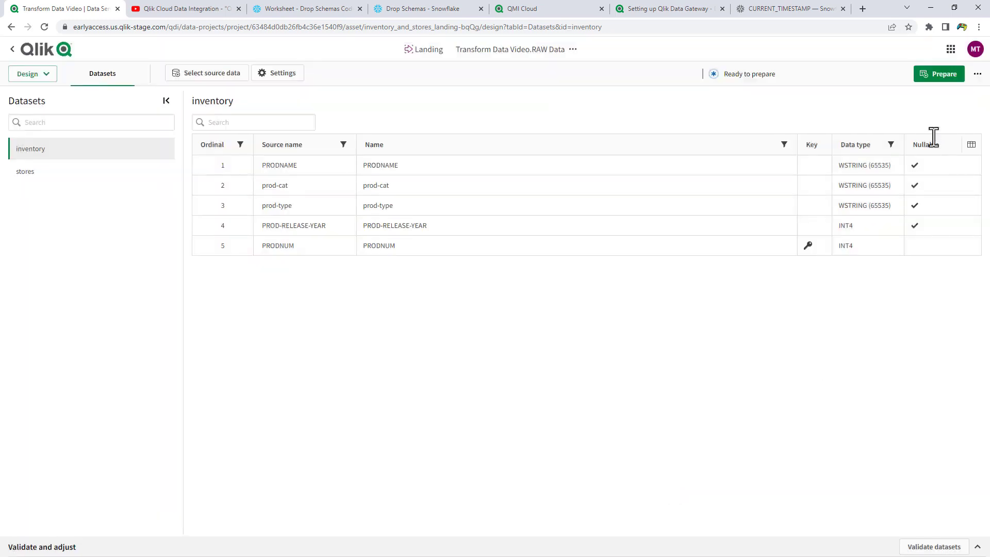
Prepare and run the RAW Data landing asset, and check the full load status of its datasets.
{"action": "left_click", "coordinate": [926, 78]}
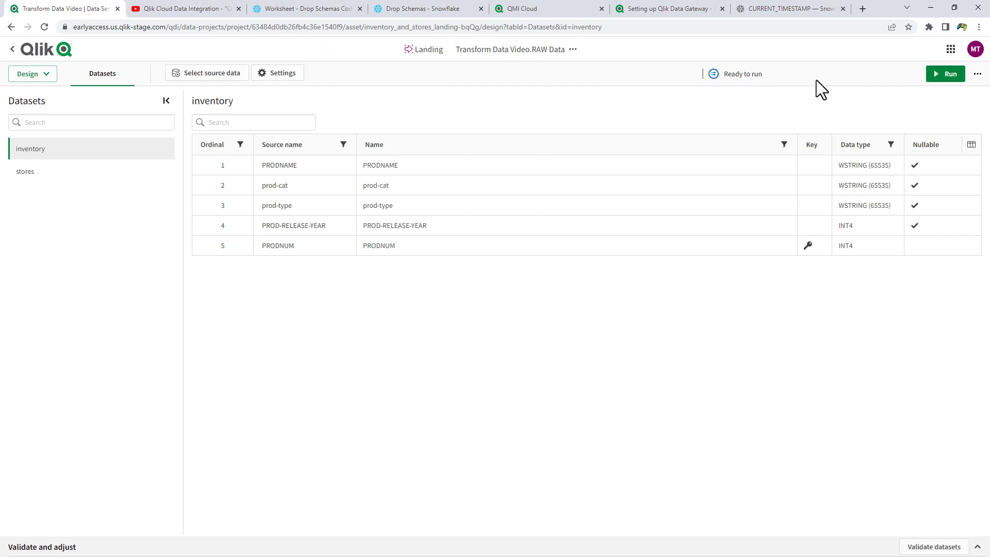
{"action": "left_click", "coordinate": [950, 77]}
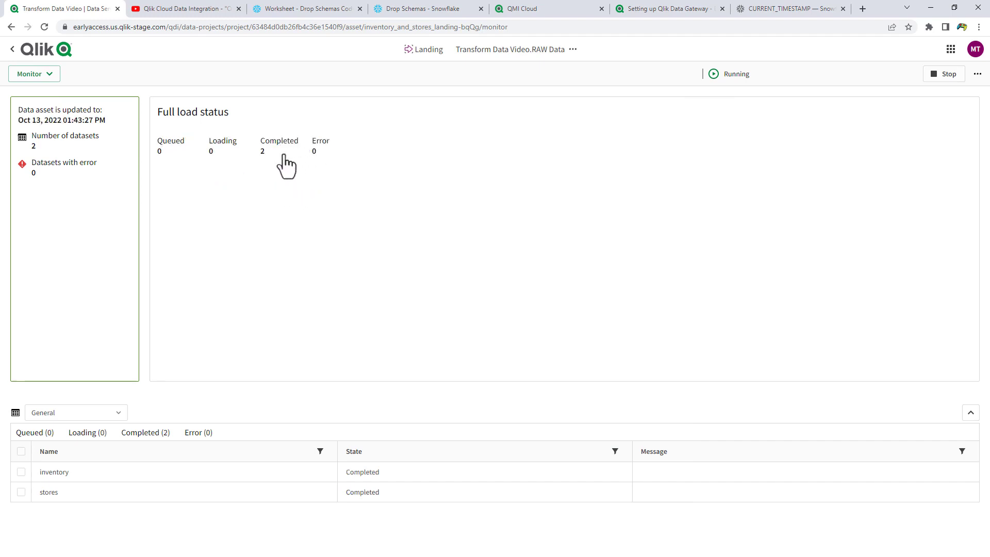
{"action": "left_click", "coordinate": [67, 413]}
{"action": "left_click", "coordinate": [62, 453]}
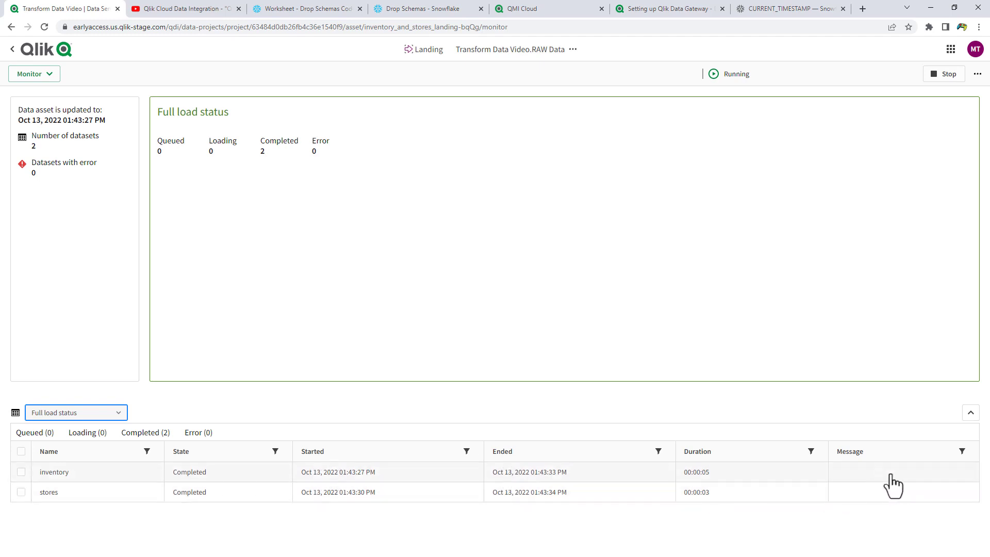
{"action": "left_click", "coordinate": [62, 415]}
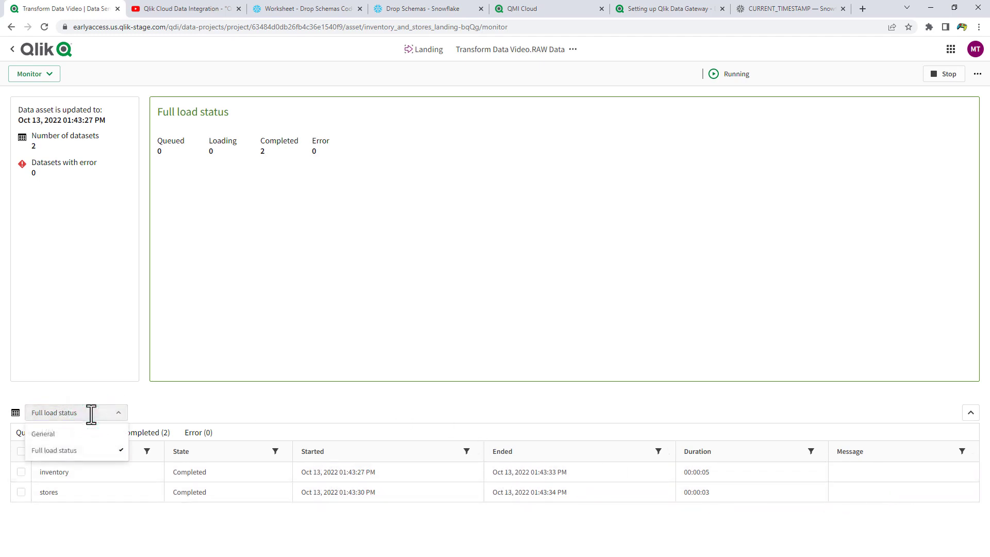
{"action": "left_click", "coordinate": [303, 317]}
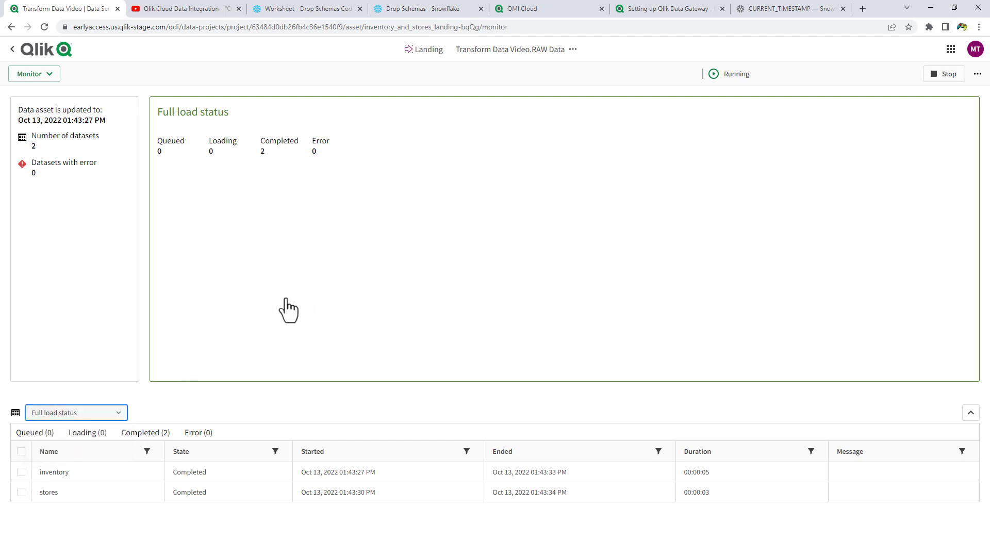
Return to the project pipeline and review the actions available for the RAW Data and storage assets.
{"action": "left_click", "coordinate": [51, 51]}
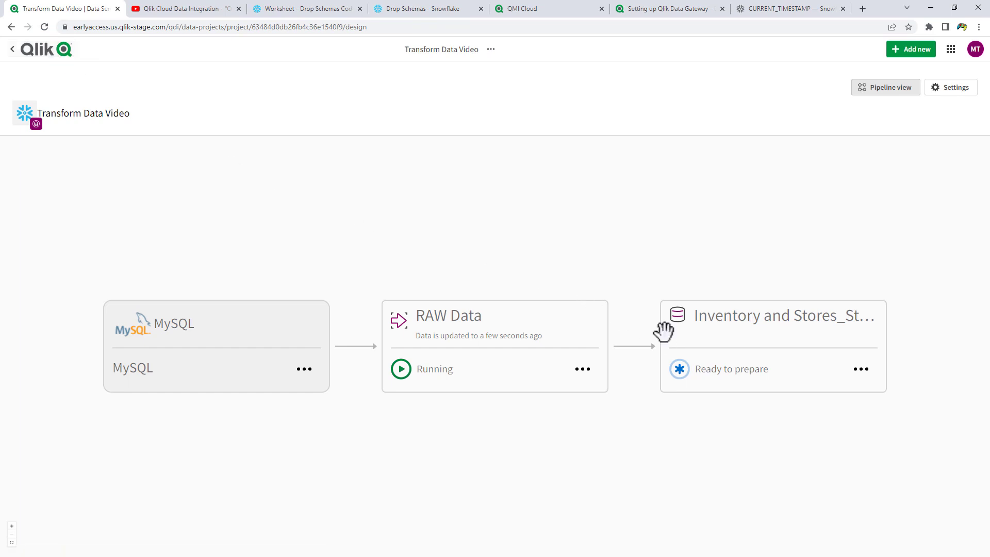
{"action": "left_click_drag", "start_coordinate": [627, 416], "coordinate": [544, 384]}
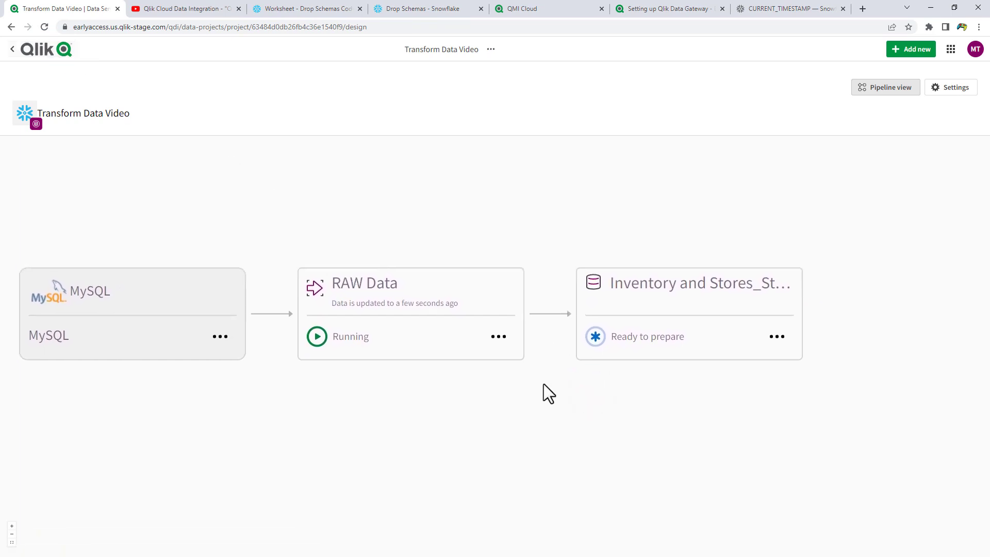
{"action": "left_click", "coordinate": [499, 338]}
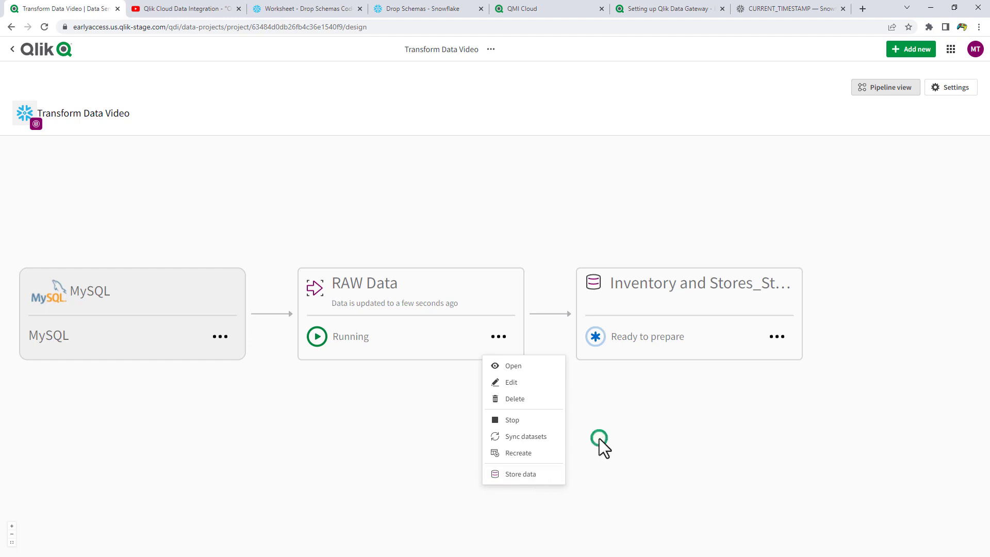
{"action": "left_click", "coordinate": [778, 336]}
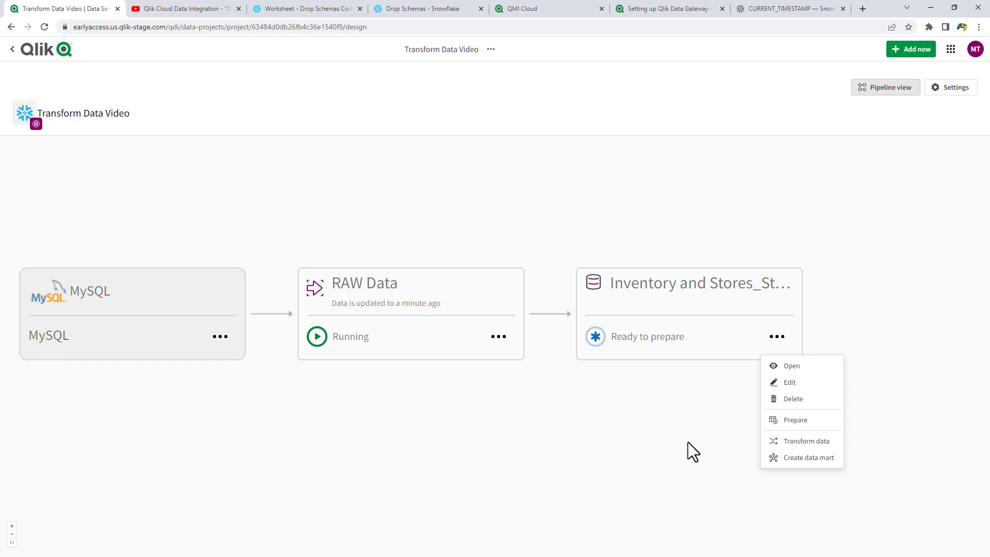
{"action": "left_click", "coordinate": [639, 434]}
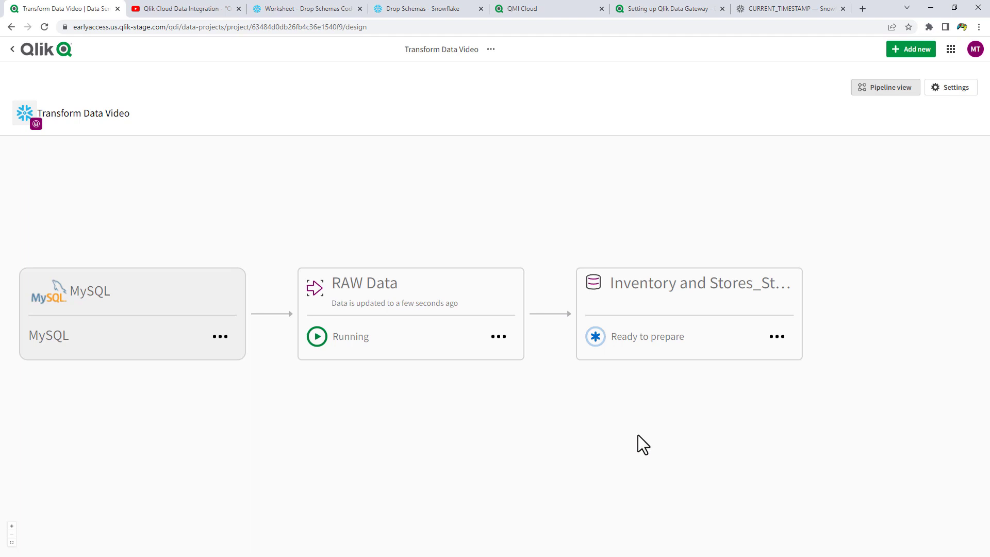
Rename the Inventory and Stores_Storage data asset as Standardize Columns and Data.
{"action": "left_click", "coordinate": [777, 338]}
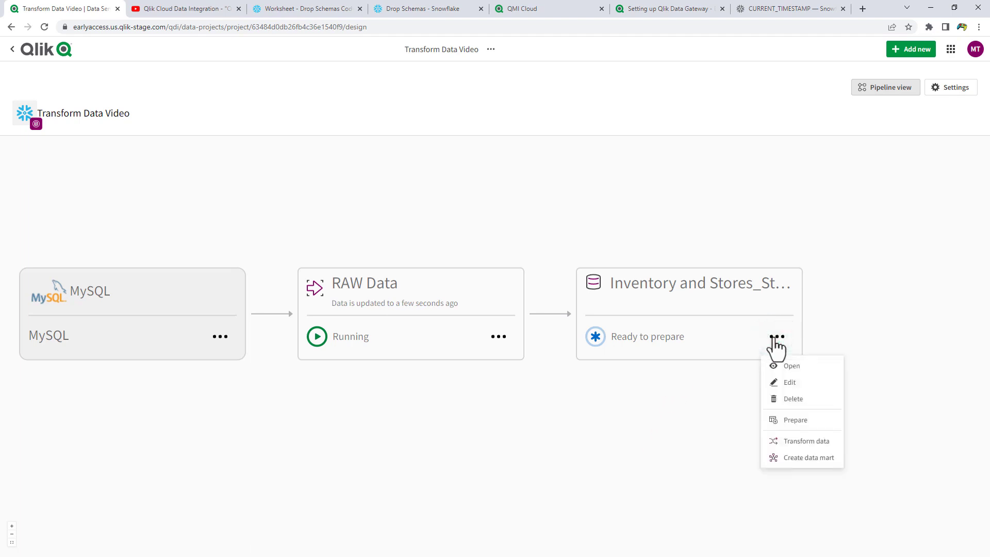
{"action": "left_click", "coordinate": [789, 384]}
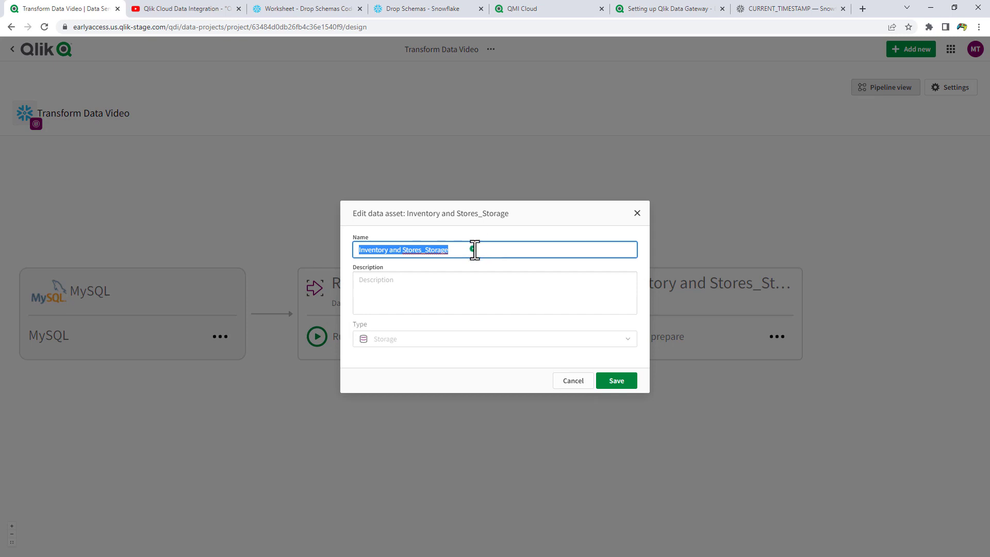
{"action": "left_click", "coordinate": [472, 250]}
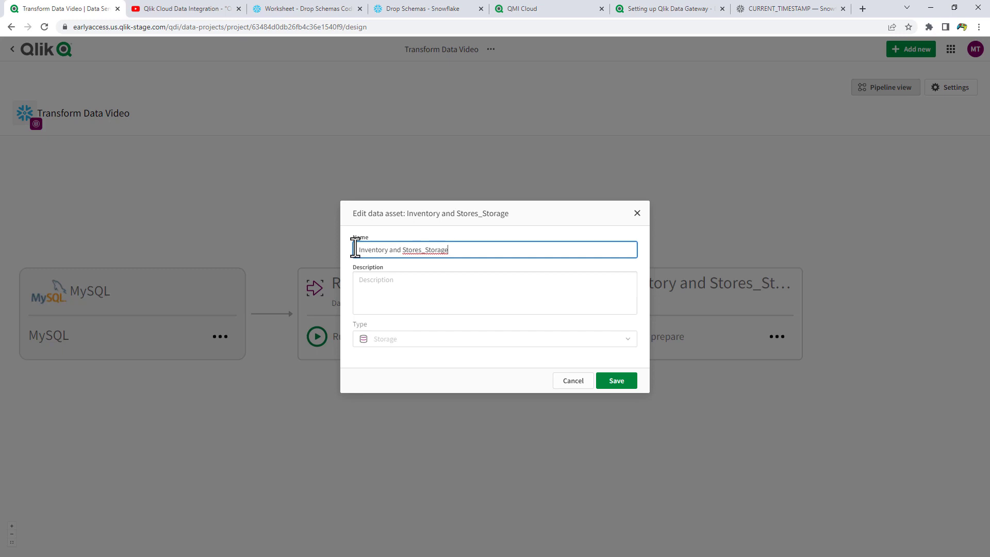
{"action": "key", "text": "ctrl+a"}
{"action": "type", "text": "St"}
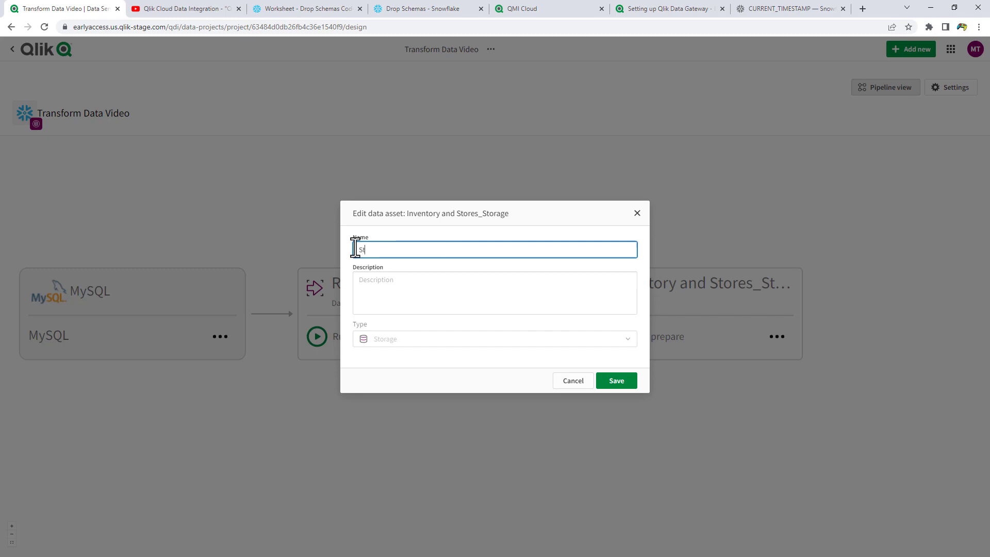
{"action": "type", "text": "andardize Columns"}
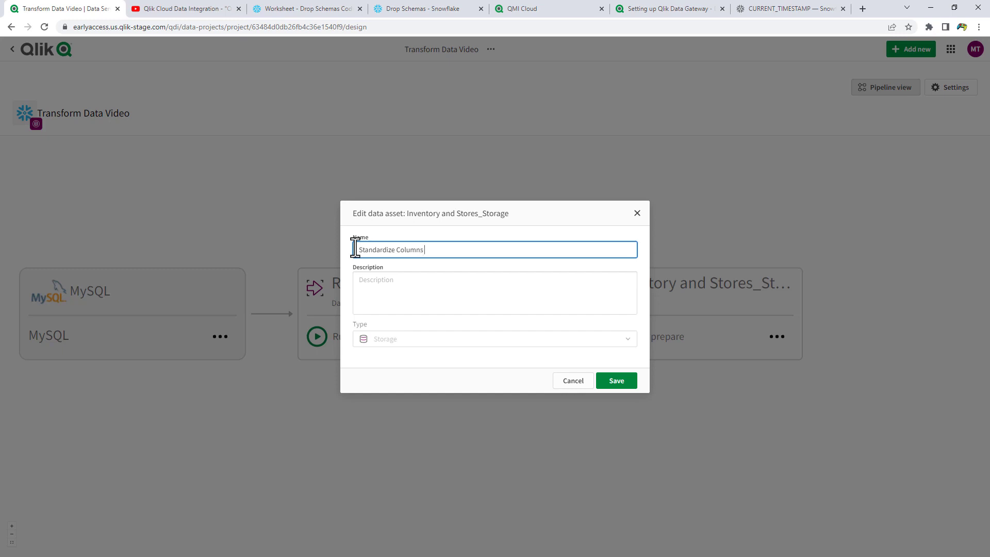
{"action": "type", "text": " and Data"}
{"action": "left_click", "coordinate": [621, 383]}
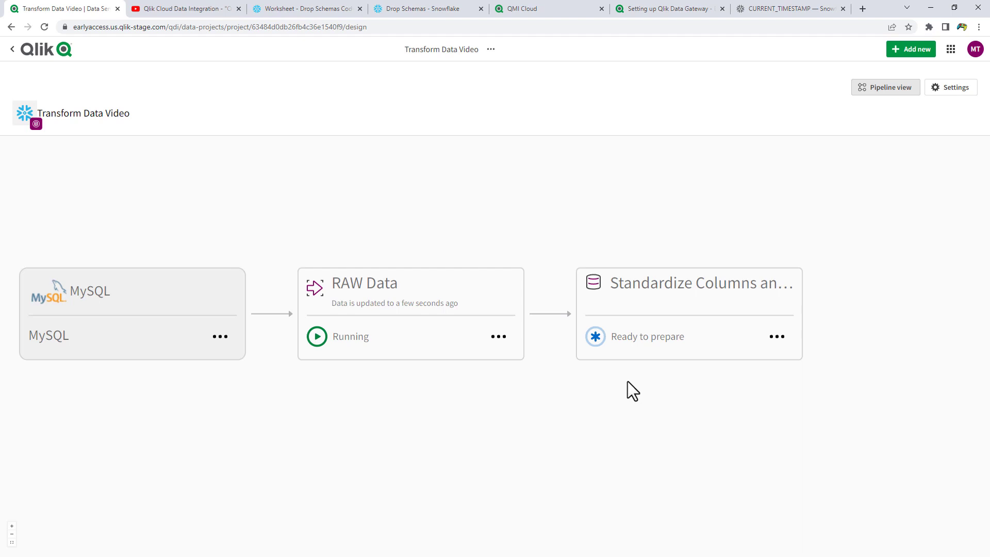
Open the Standardize Columns and Data storage asset and review its validation errors, design changes and available transformation rule types.
{"action": "left_click", "coordinate": [719, 299]}
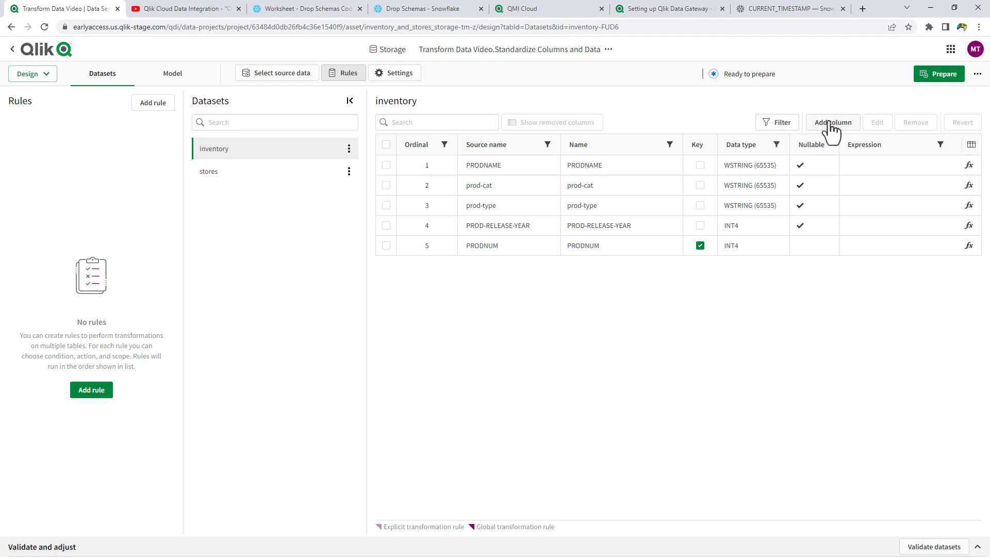
{"action": "left_click", "coordinate": [72, 545]}
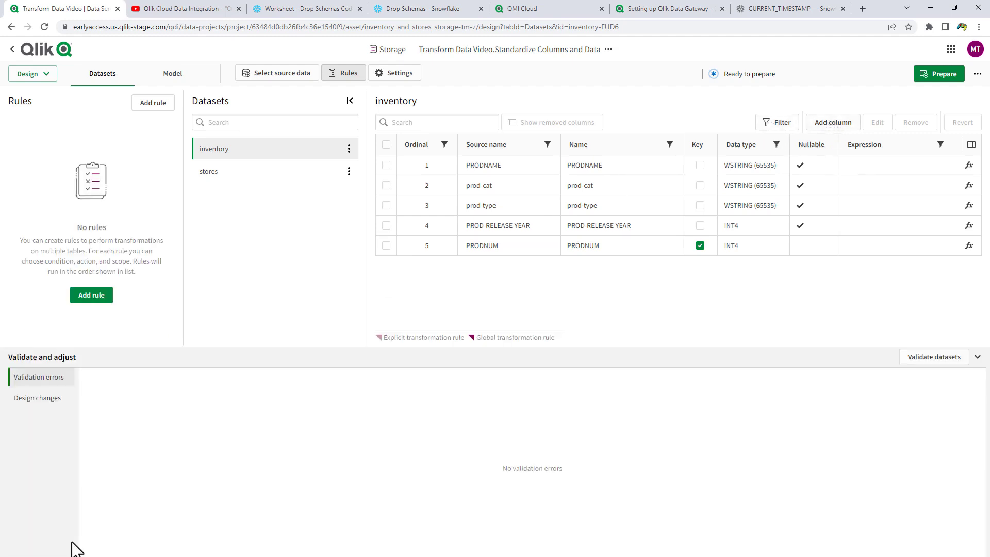
{"action": "left_click", "coordinate": [36, 401]}
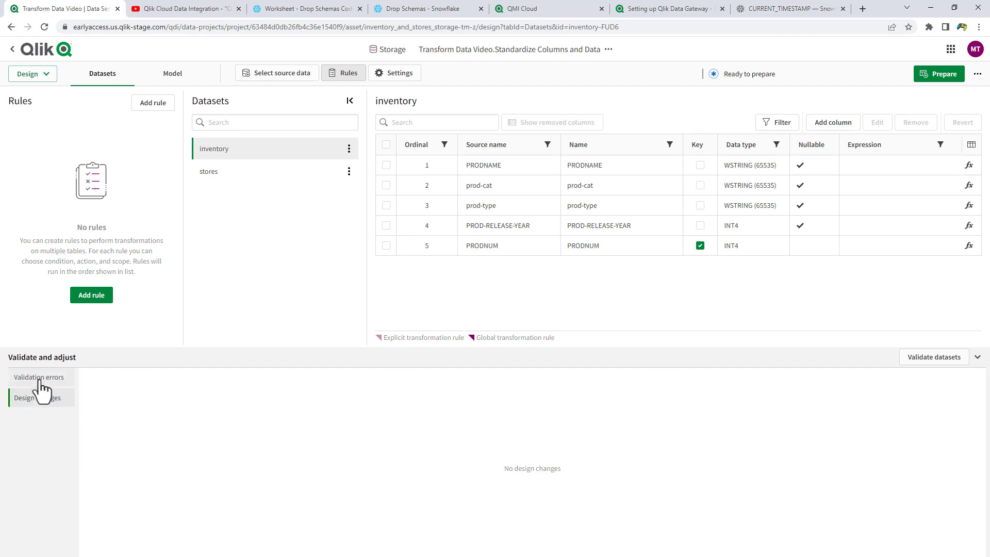
{"action": "left_click", "coordinate": [39, 381]}
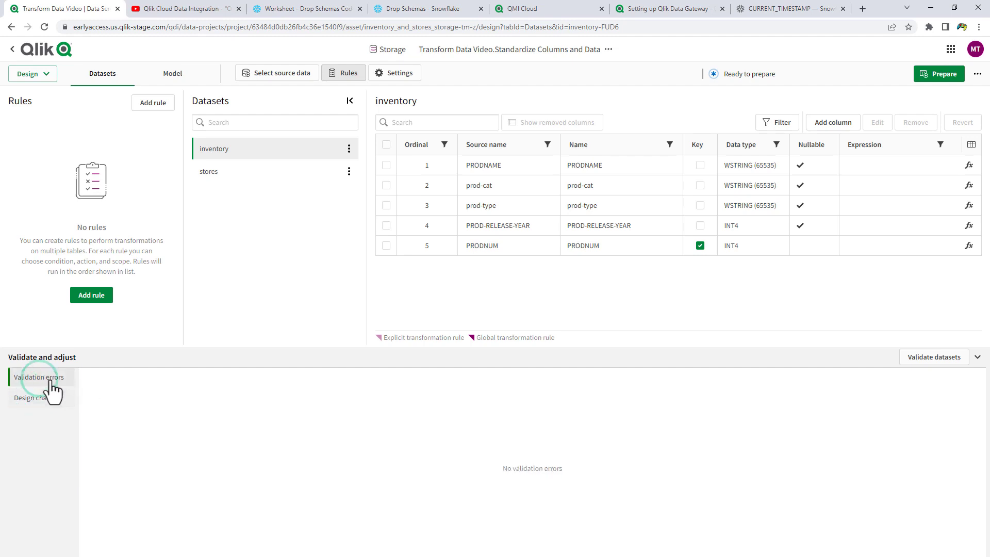
{"action": "left_click", "coordinate": [977, 358]}
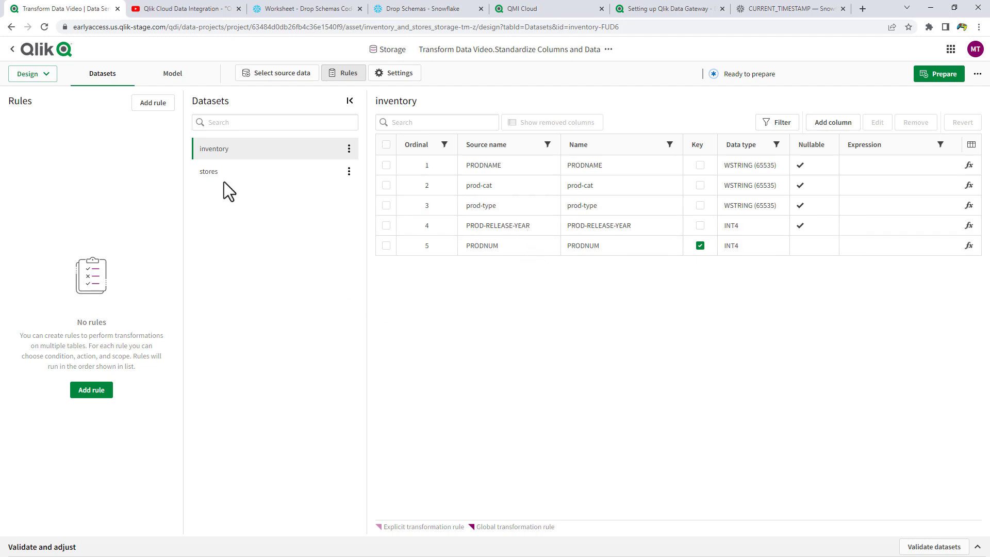
{"action": "left_click", "coordinate": [156, 107]}
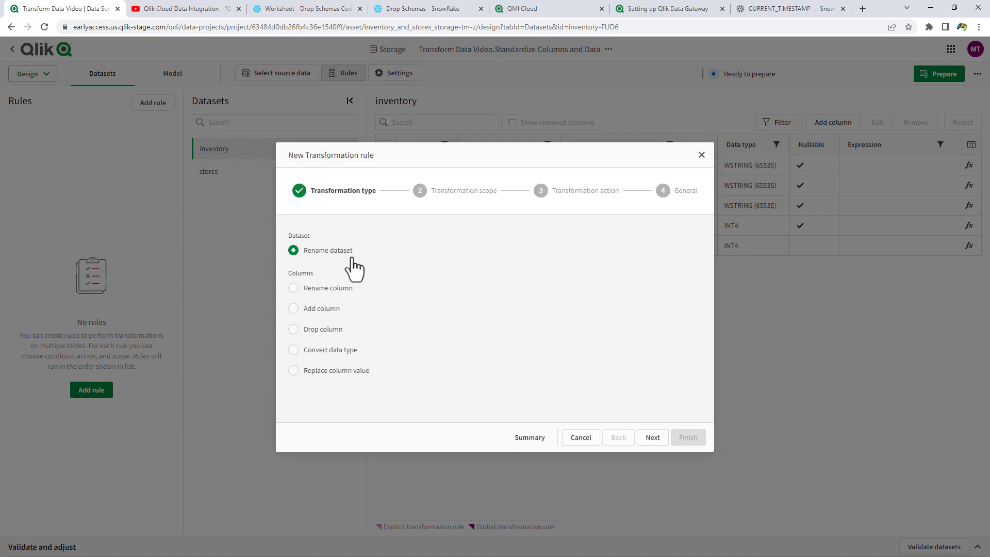
{"action": "left_click", "coordinate": [585, 438]}
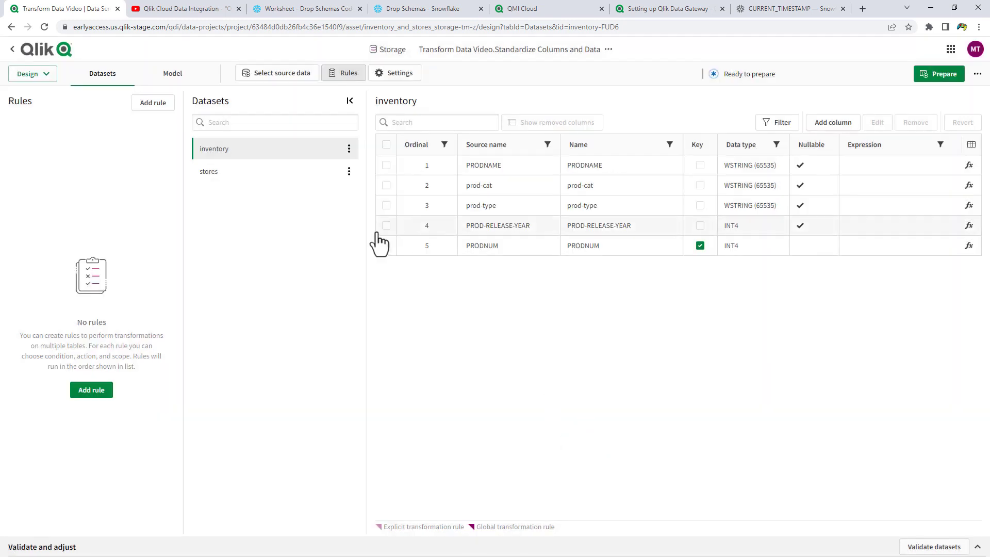
{"action": "left_click", "coordinate": [349, 149]}
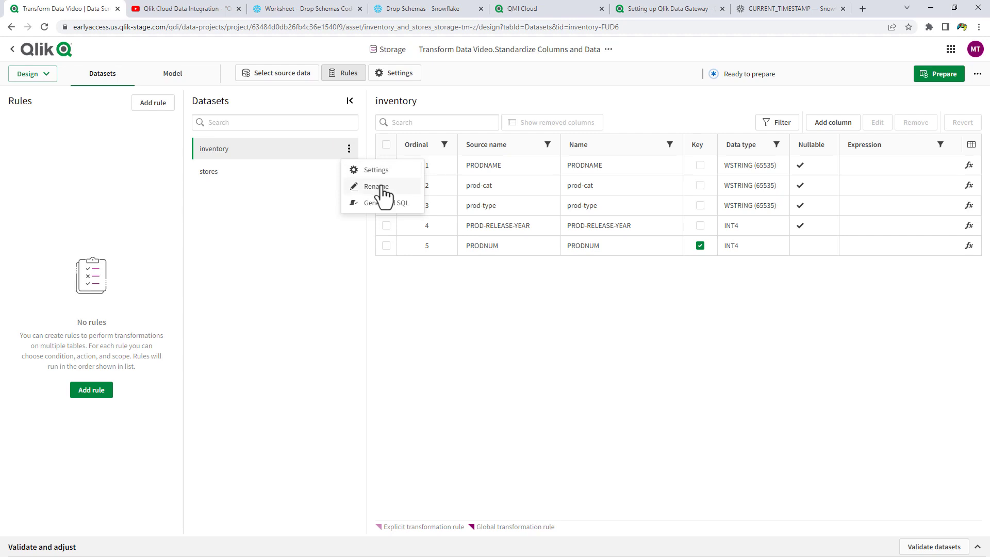
{"action": "left_click", "coordinate": [303, 309]}
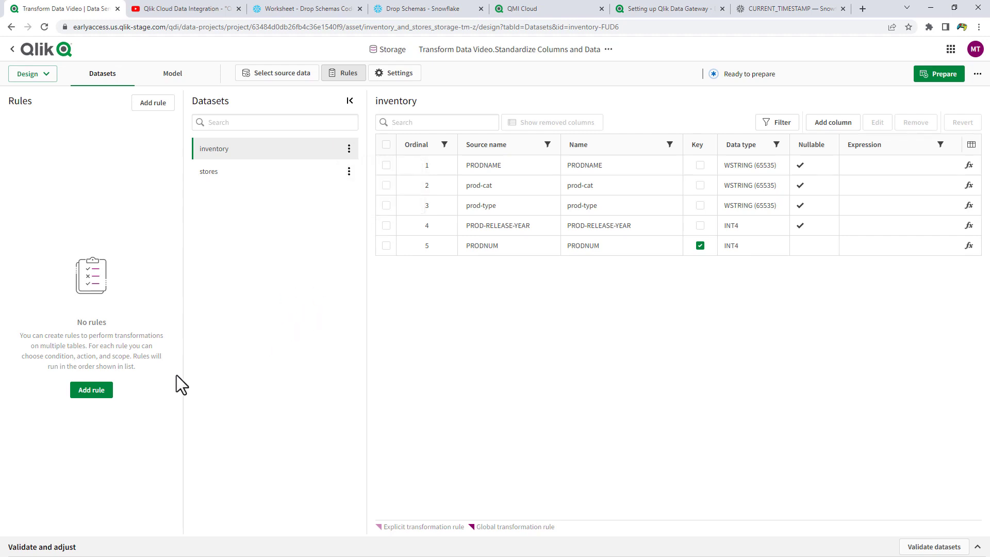
Add a rename-column rule covering all datasets and columns that renames them to 123, and check its effect on inventory and stores.
{"action": "left_click", "coordinate": [109, 390]}
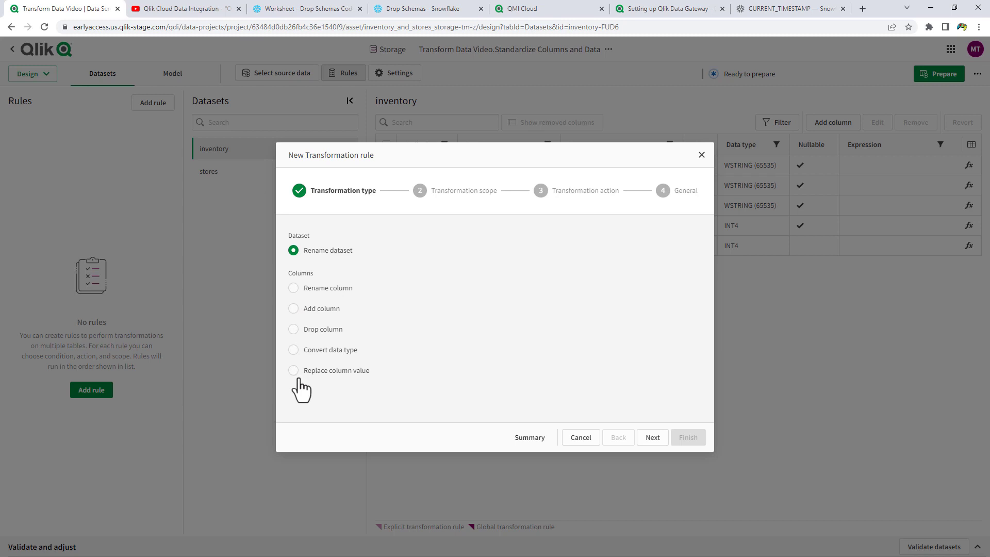
{"action": "left_click", "coordinate": [293, 289]}
{"action": "left_click", "coordinate": [651, 441]}
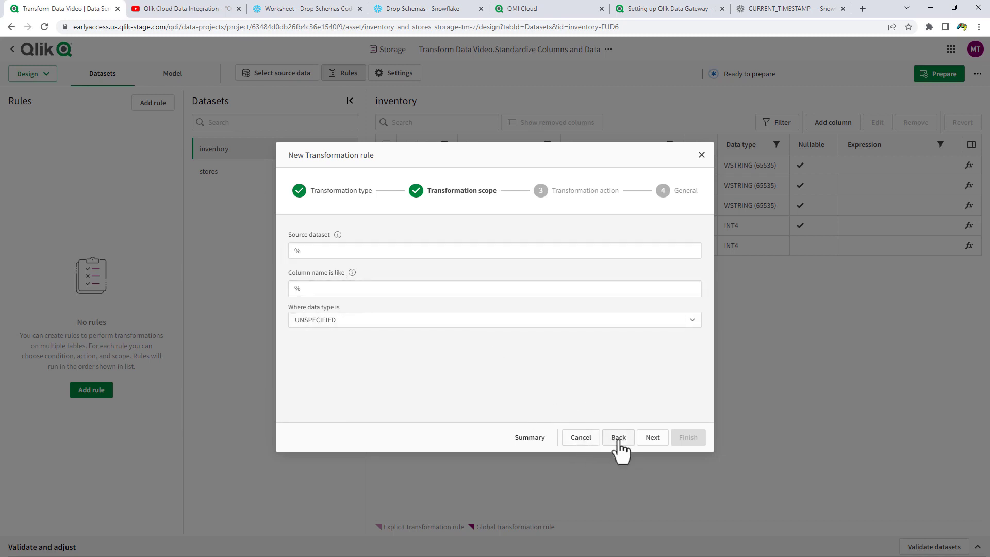
{"action": "left_click", "coordinate": [652, 438]}
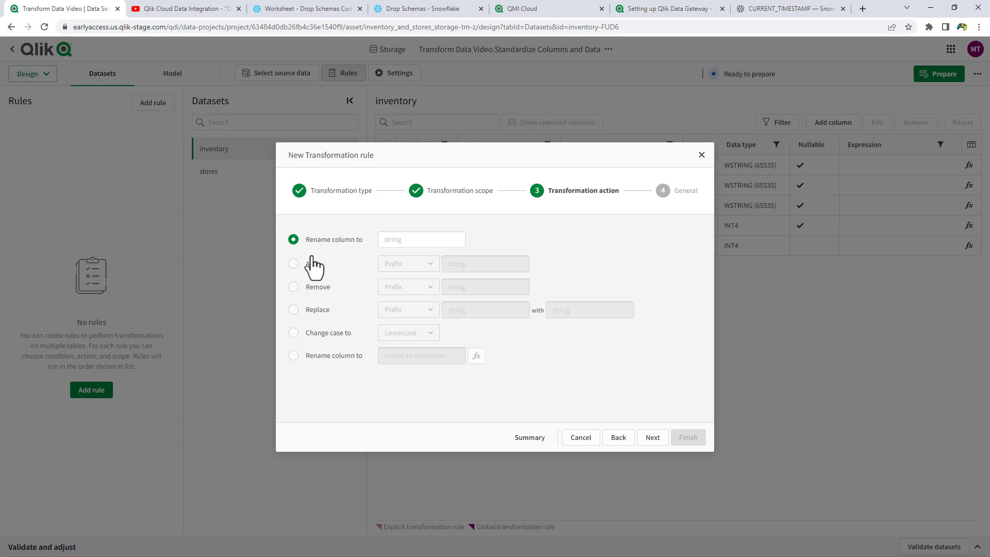
{"action": "left_click", "coordinate": [393, 239]}
{"action": "type", "text": "123"}
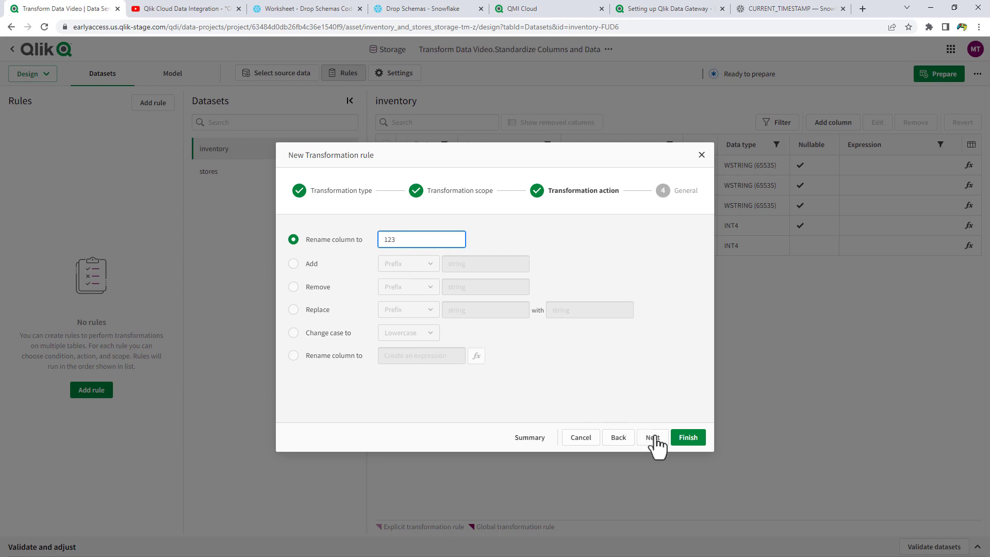
{"action": "left_click", "coordinate": [680, 439]}
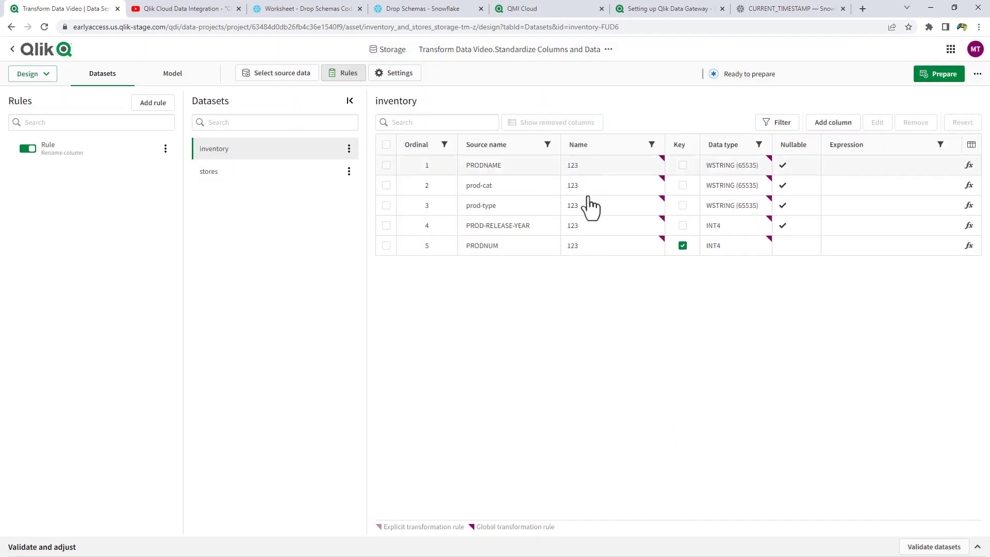
{"action": "left_click", "coordinate": [333, 175]}
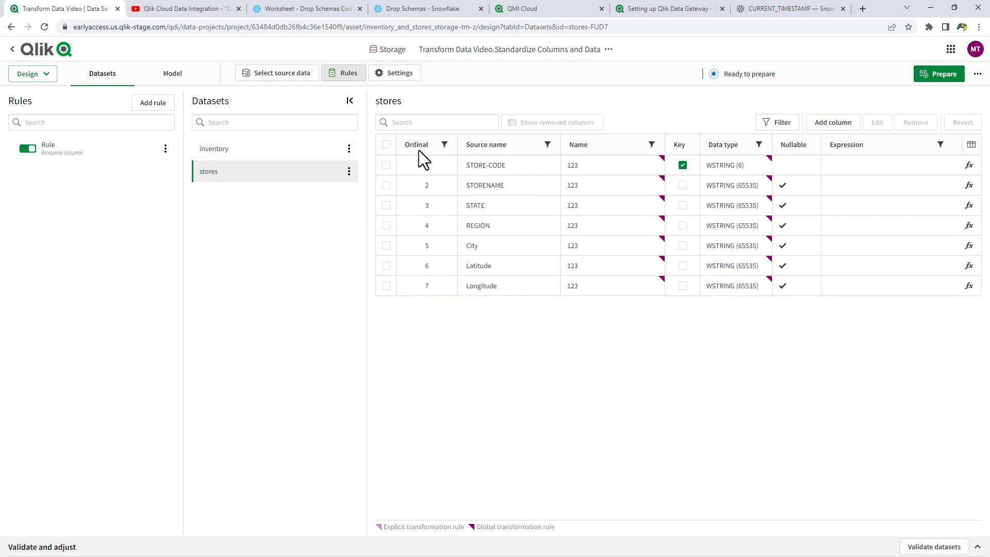
{"action": "left_click", "coordinate": [284, 149]}
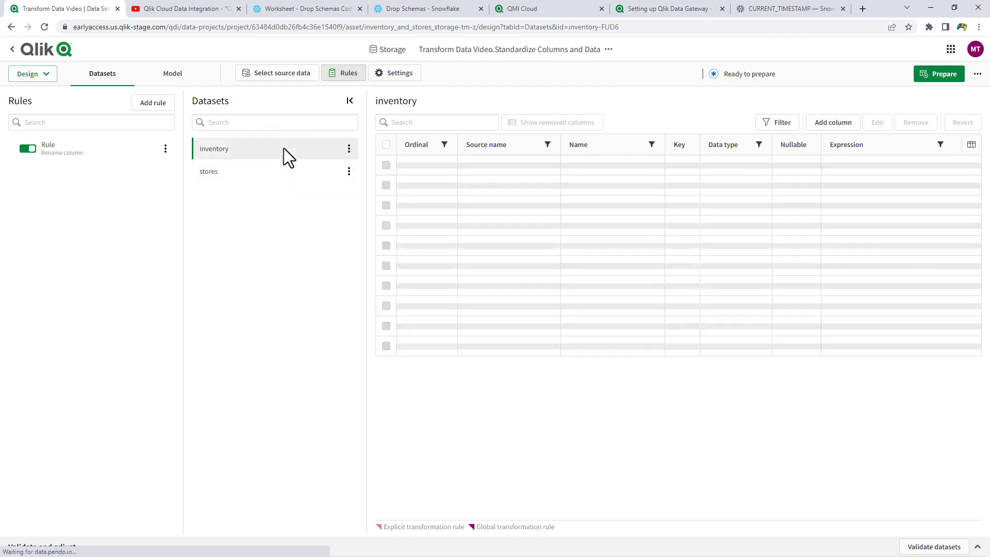
Edit the rename-column rule, keeping its scope on all datasets and columns, and set its action to change case to Uppercase.
{"action": "left_click", "coordinate": [165, 149]}
{"action": "left_click", "coordinate": [183, 171]}
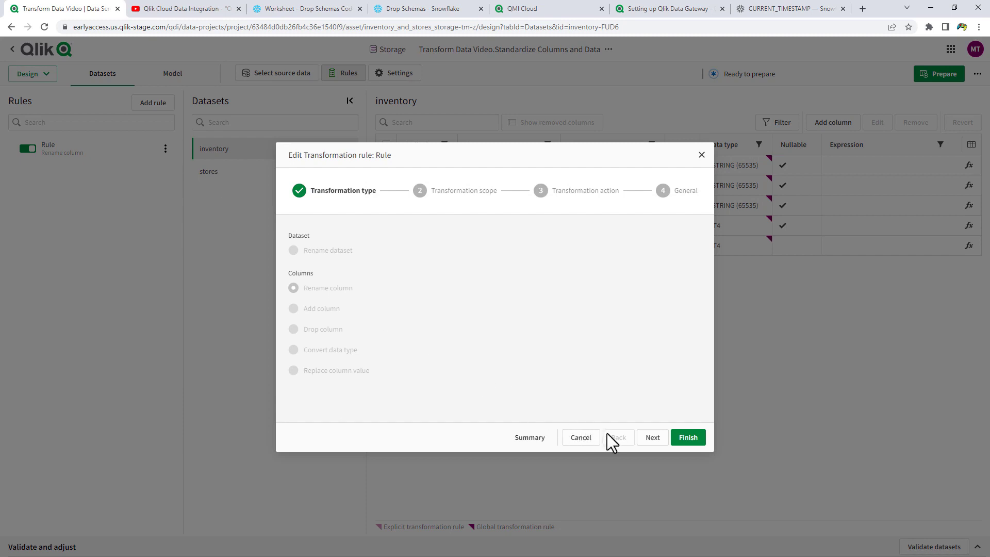
{"action": "left_click", "coordinate": [652, 445]}
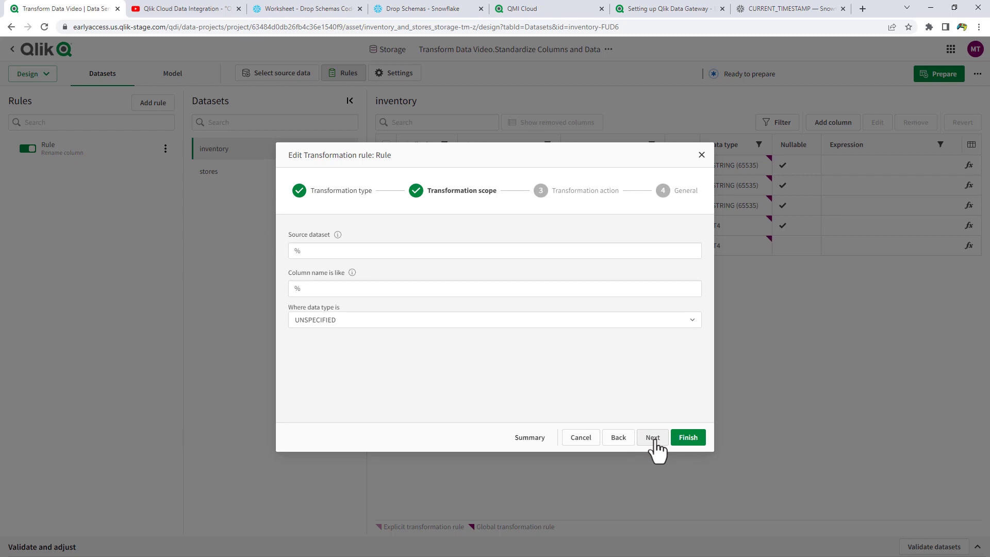
{"action": "left_click", "coordinate": [653, 442]}
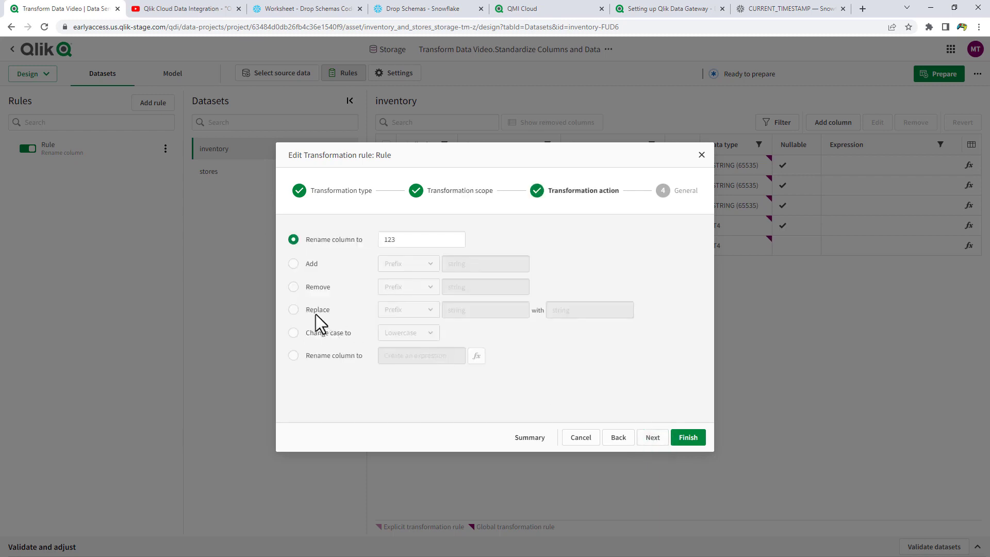
{"action": "left_click", "coordinate": [293, 332]}
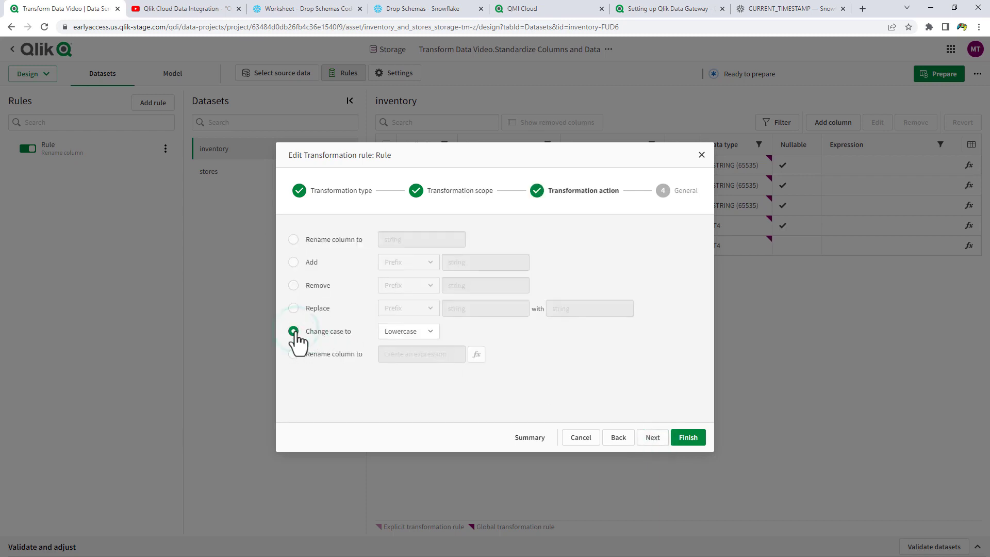
{"action": "left_click", "coordinate": [415, 345]}
{"action": "left_click", "coordinate": [416, 369]}
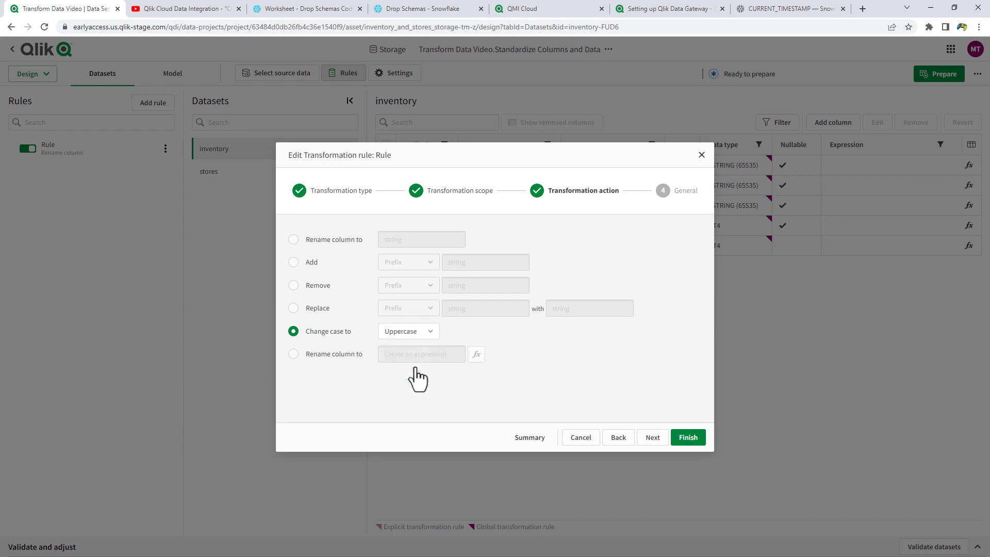
Name the rule Upper Case Columns, save it, and check the column names in the inventory and stores datasets.
{"action": "left_click", "coordinate": [651, 438]}
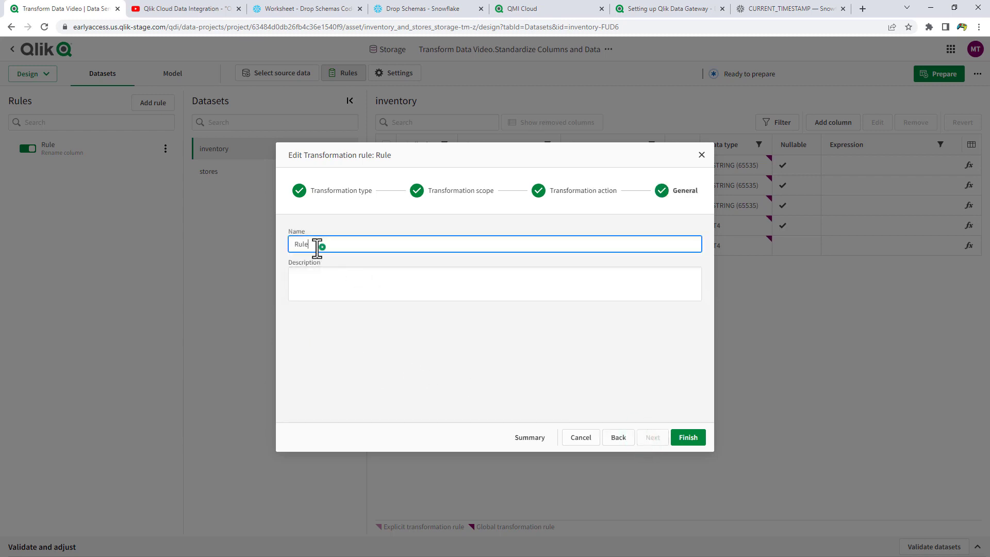
{"action": "left_click_drag", "start_coordinate": [316, 245], "coordinate": [294, 246]}
{"action": "type", "text": "Upper Case Columns"}
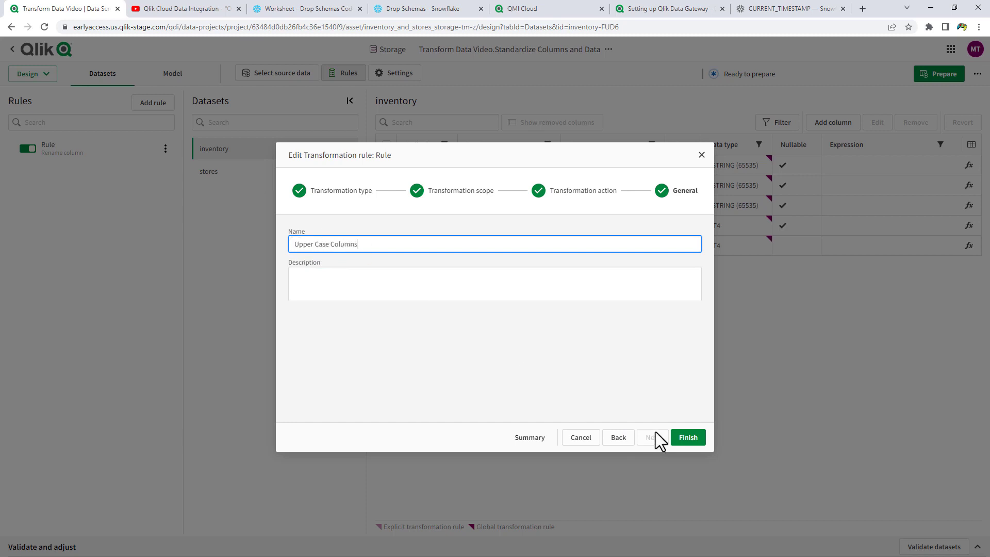
{"action": "left_click", "coordinate": [684, 437]}
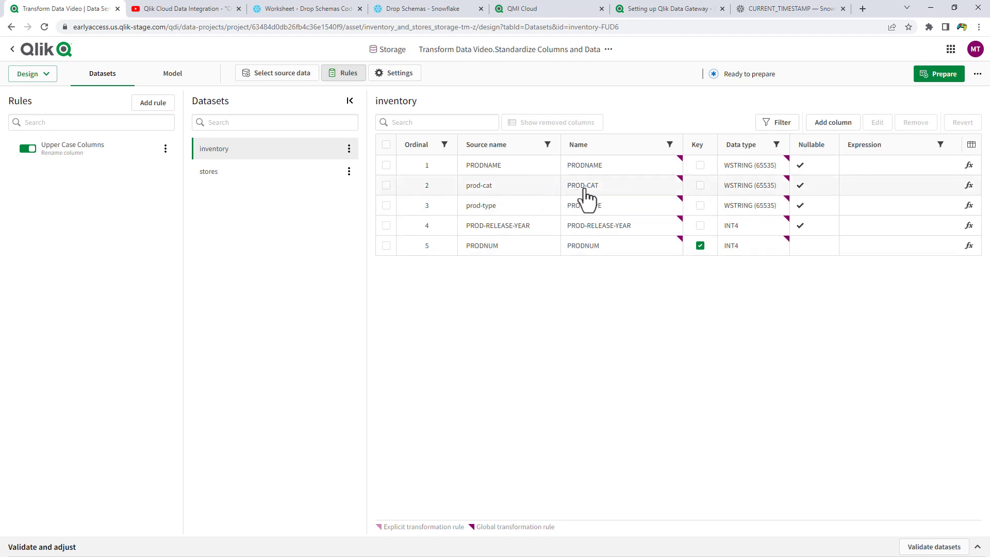
{"action": "left_click", "coordinate": [289, 172]}
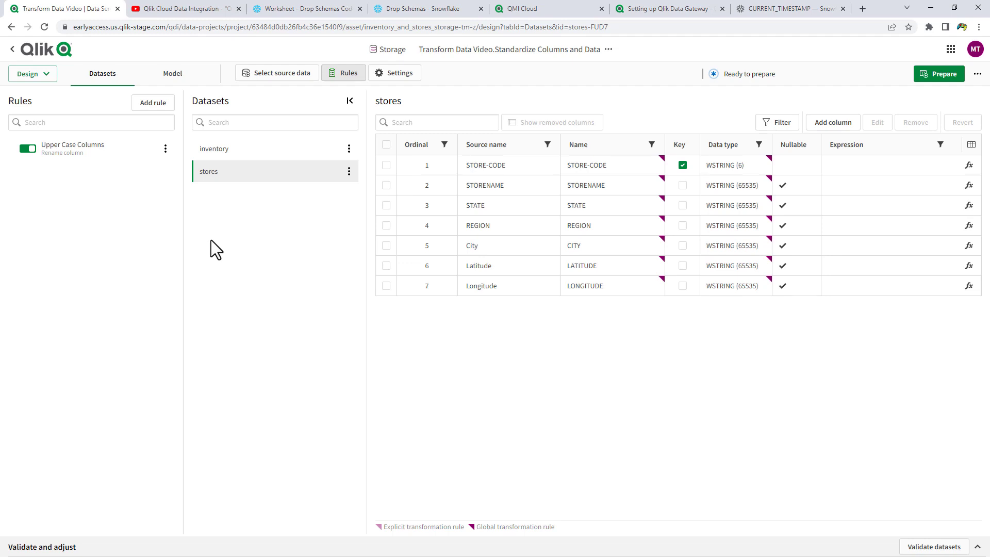
Start an Add column transformation rule scoped to all source datasets (%) and name the new column ADDDATETIME.
{"action": "left_click", "coordinate": [153, 103]}
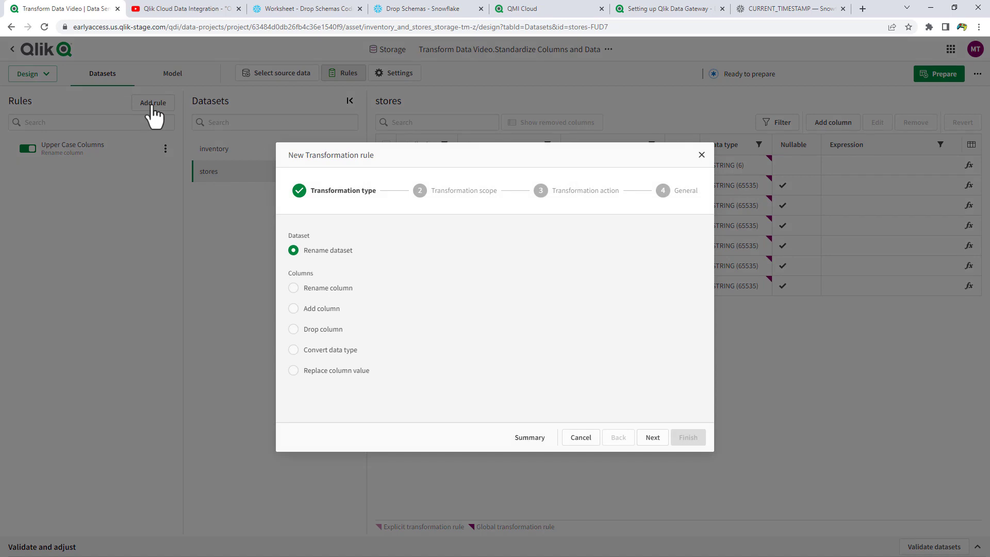
{"action": "left_click", "coordinate": [293, 308]}
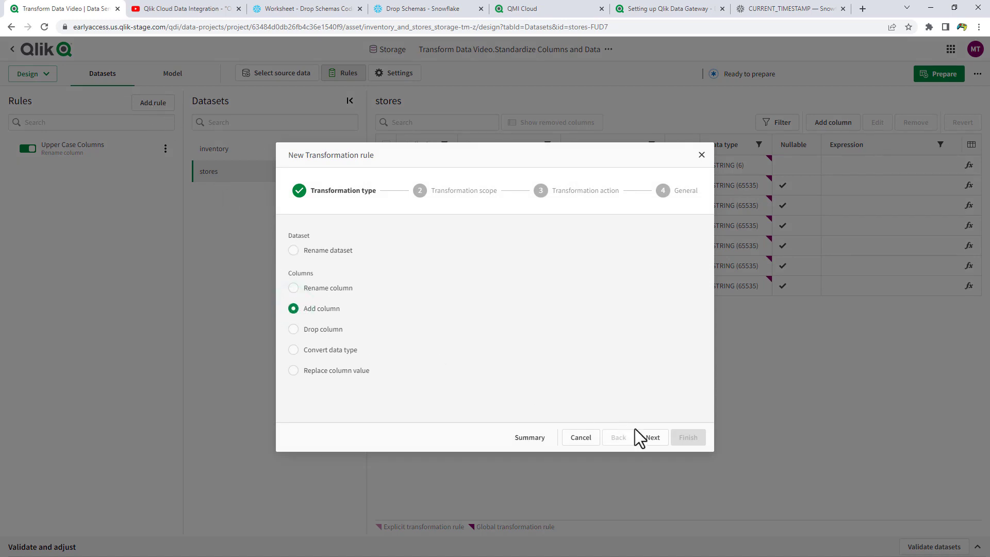
{"action": "left_click", "coordinate": [652, 438]}
{"action": "left_click", "coordinate": [334, 250]}
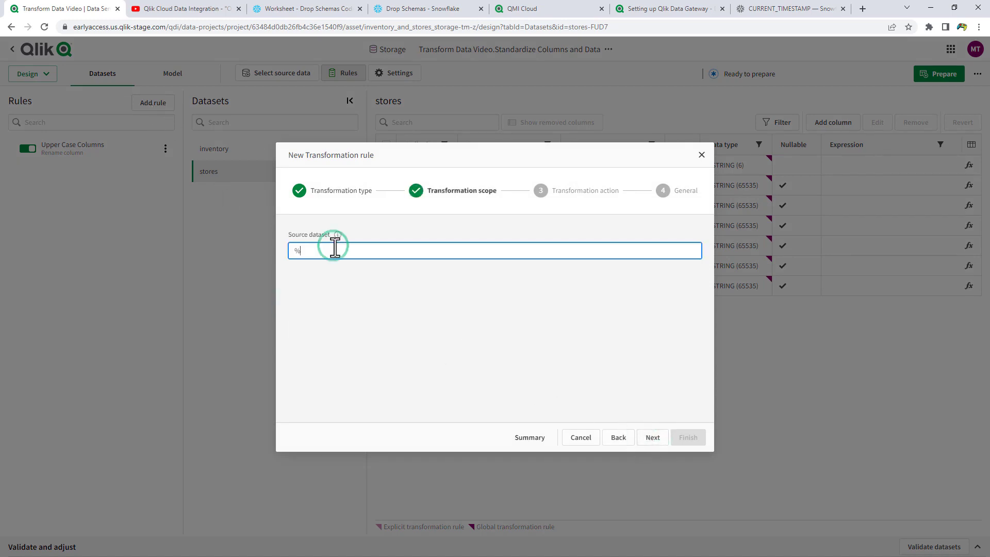
{"action": "left_click", "coordinate": [652, 440]}
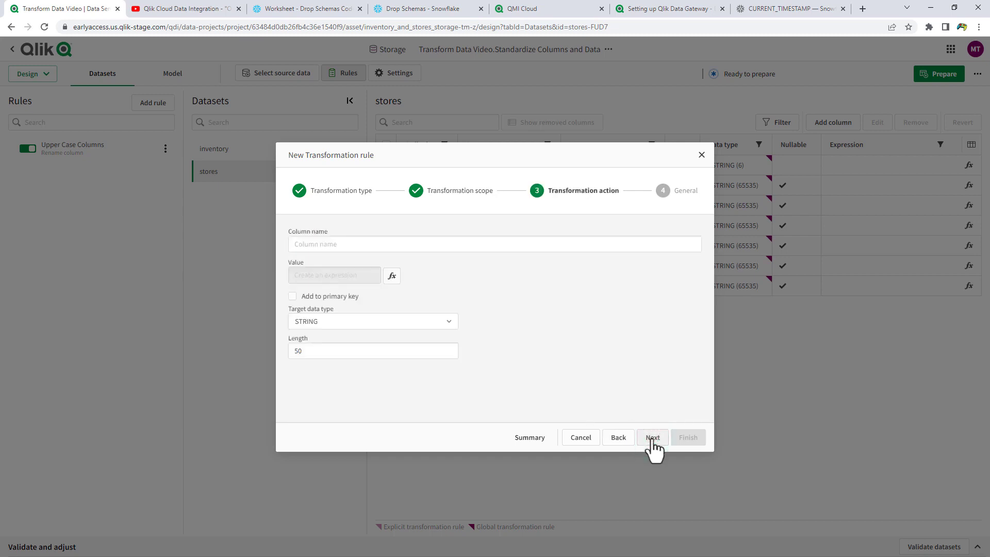
{"action": "left_click", "coordinate": [303, 244]}
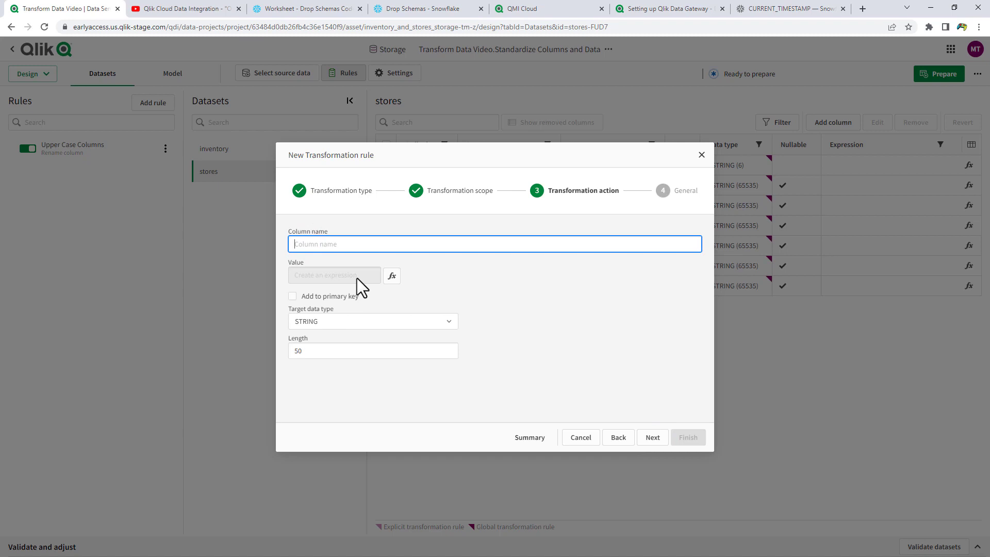
{"action": "type", "text": "ADDDATETI"}
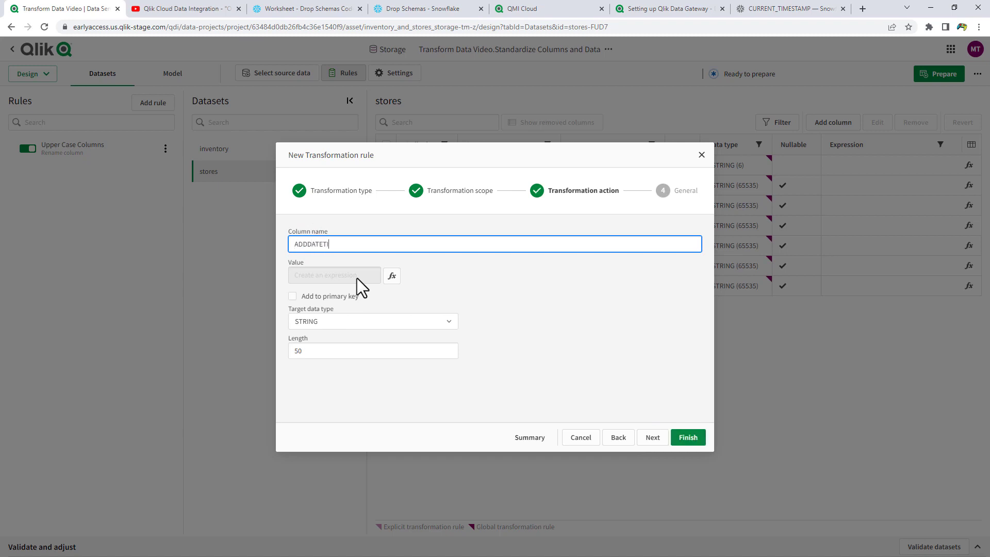
{"action": "type", "text": "ME"}
Set the ADDDATETIME column's target data type to DATETIME.
{"action": "left_click", "coordinate": [459, 323]}
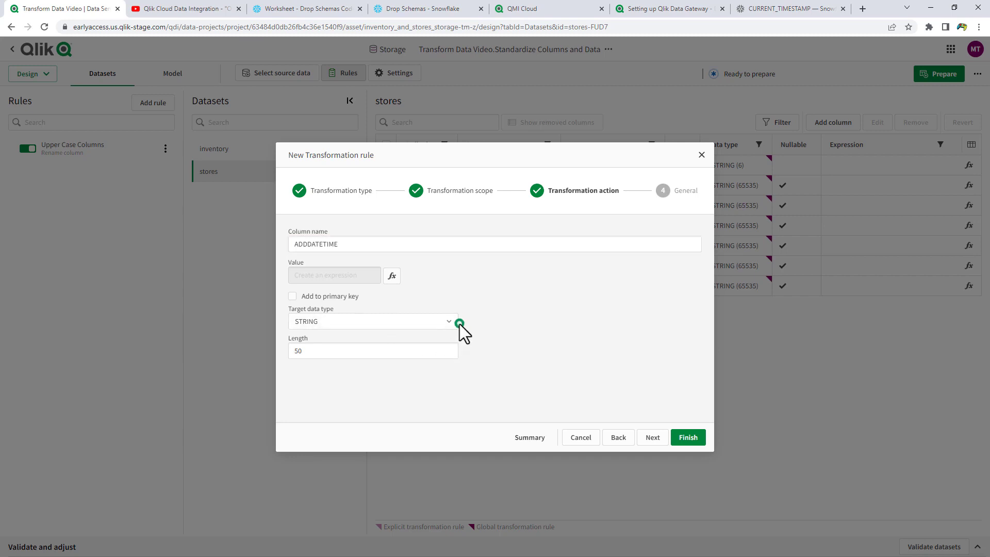
{"action": "left_click", "coordinate": [453, 321]}
{"action": "scroll", "coordinate": [410, 371], "scroll_direction": "up", "scroll_amount": 3}
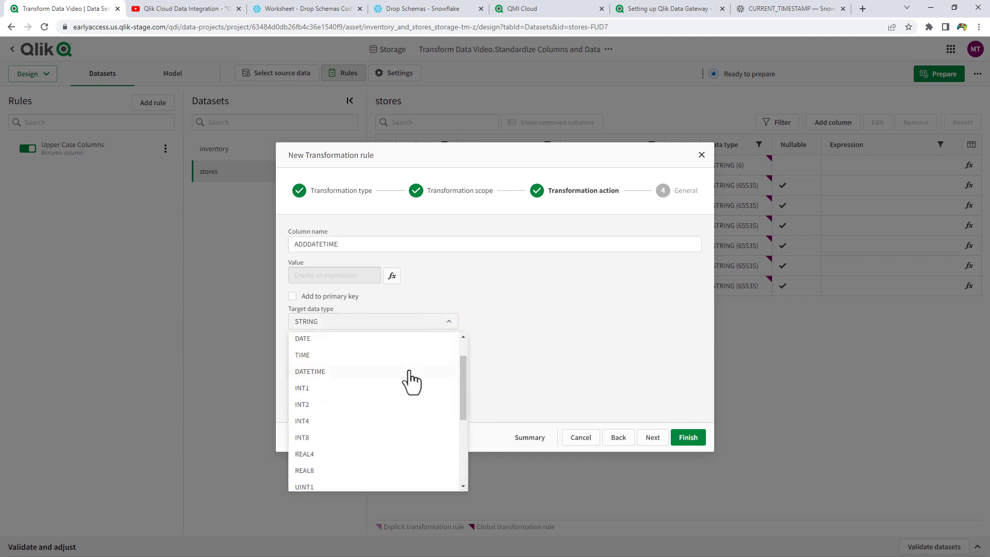
{"action": "left_click", "coordinate": [387, 372]}
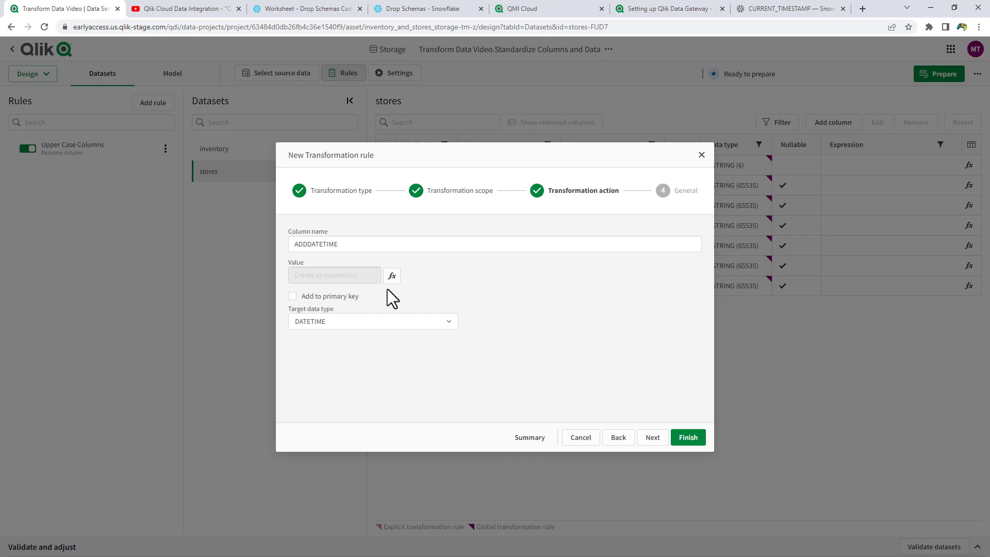
Open the expression builder for the column's value and copy the function name CURRENT_TIMESTAMP from the open Snowflake documentation page.
{"action": "left_click", "coordinate": [392, 276]}
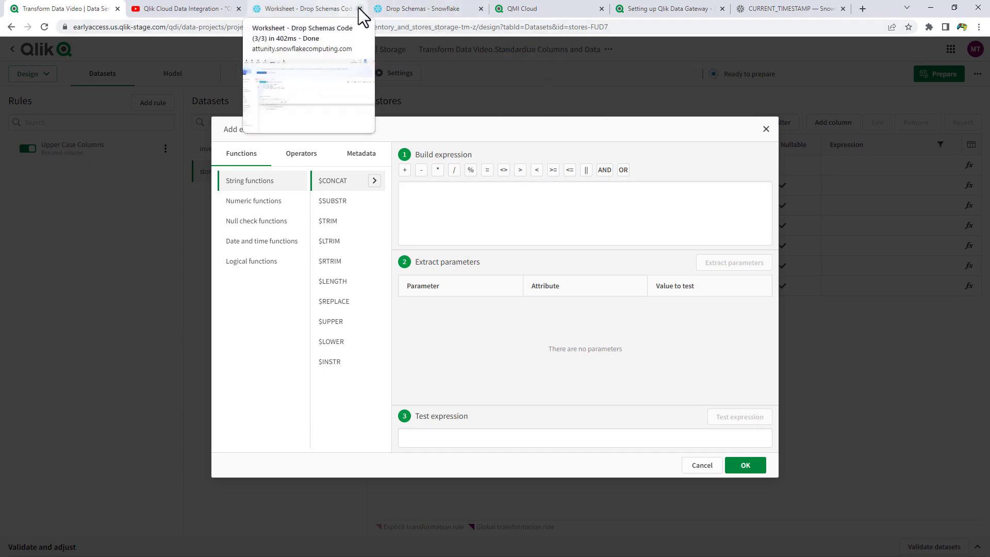
{"action": "left_click", "coordinate": [780, 11]}
{"action": "right_click", "coordinate": [376, 169]}
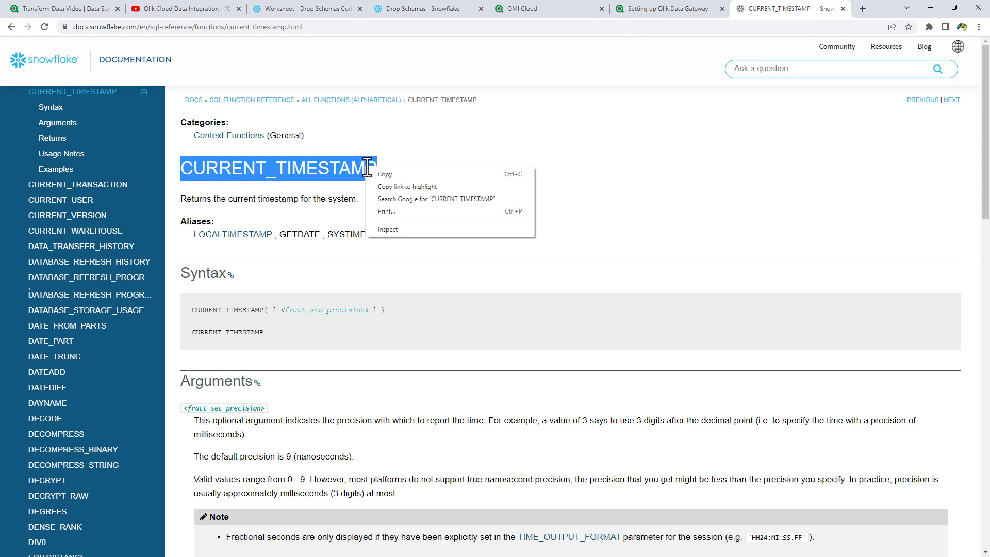
{"action": "left_click", "coordinate": [382, 178]}
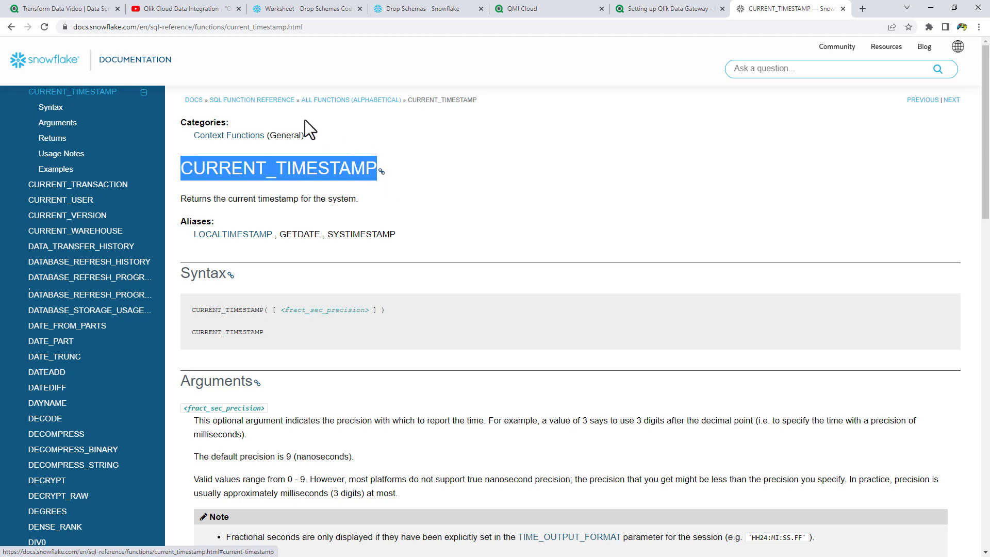
Return to Qlik, build the value expression CURRENT_TIMESTAMP(4), extract its parameters and apply it to the new column.
{"action": "left_click", "coordinate": [98, 10]}
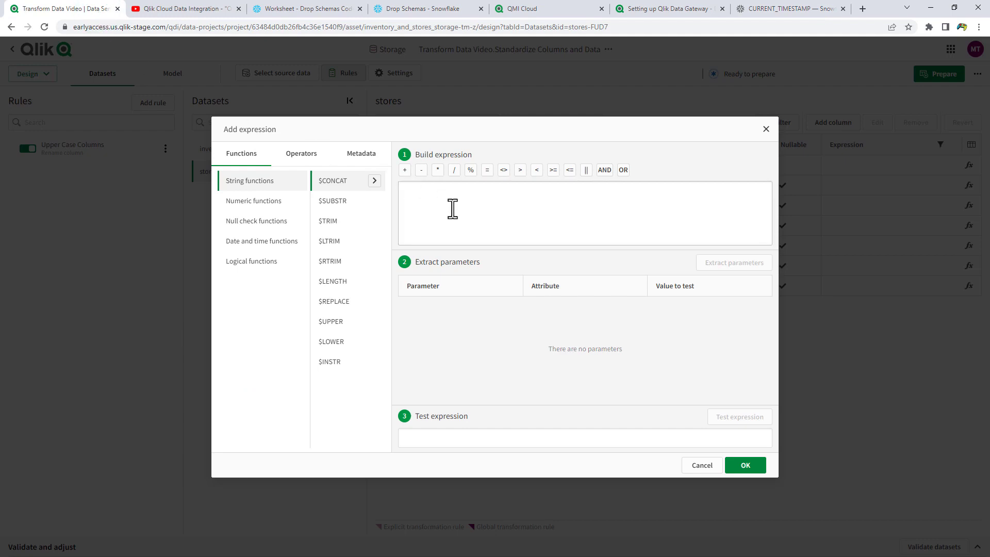
{"action": "left_click", "coordinate": [453, 208]}
{"action": "key", "text": "ctrl+v"}
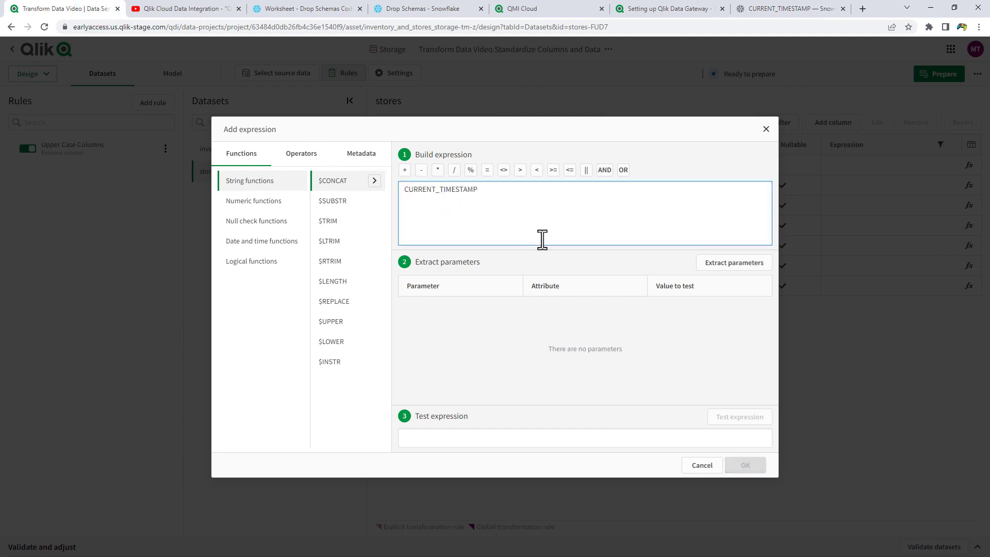
{"action": "type", "text": "(4)"}
{"action": "left_click", "coordinate": [754, 264]}
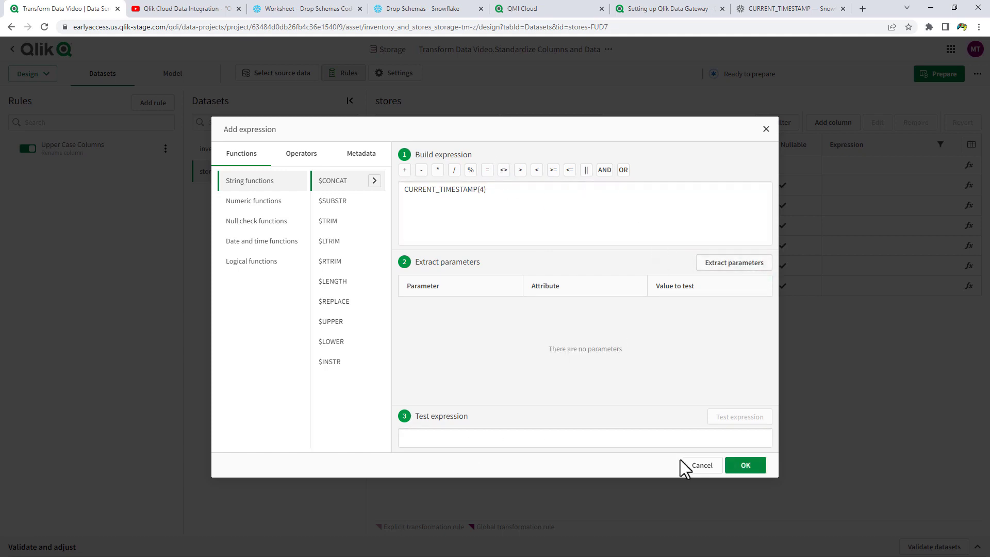
{"action": "left_click", "coordinate": [751, 467]}
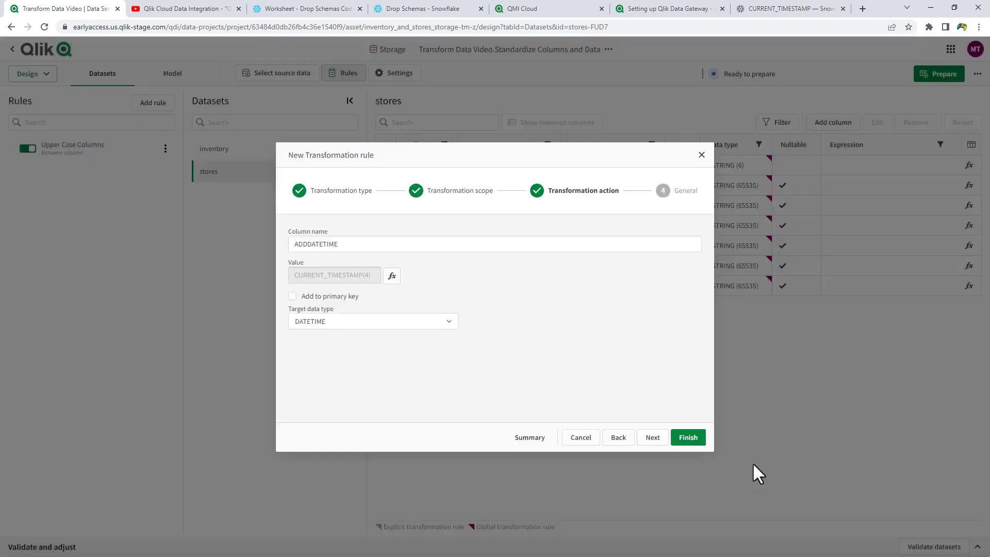
Name the transformation rule Add Date Time Column, finish it and display the inventory dataset.
{"action": "left_click", "coordinate": [654, 439]}
{"action": "left_click_drag", "start_coordinate": [347, 242], "coordinate": [229, 242]}
{"action": "type", "text": "Add Date Time C"}
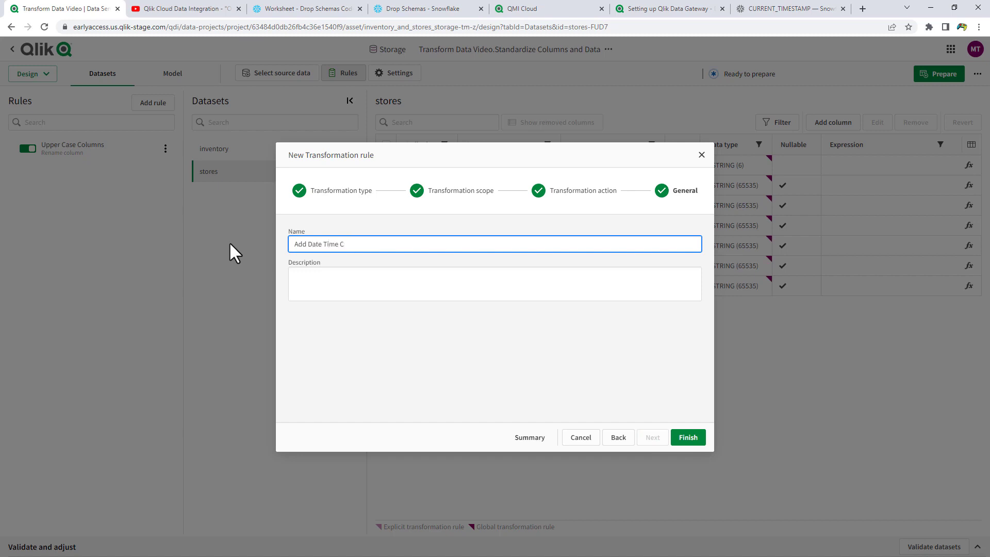
{"action": "type", "text": "olumn"}
{"action": "left_click", "coordinate": [689, 437]}
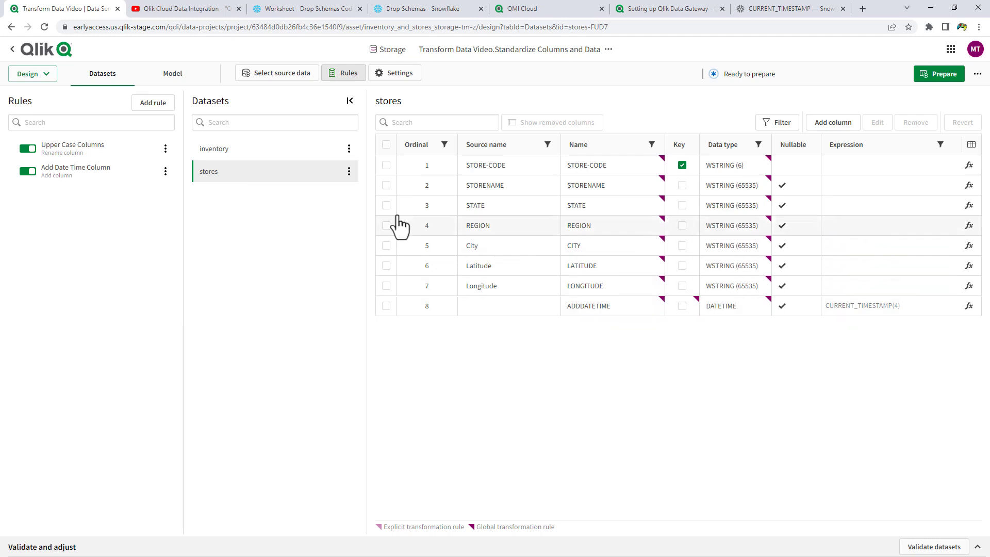
{"action": "left_click", "coordinate": [253, 151]}
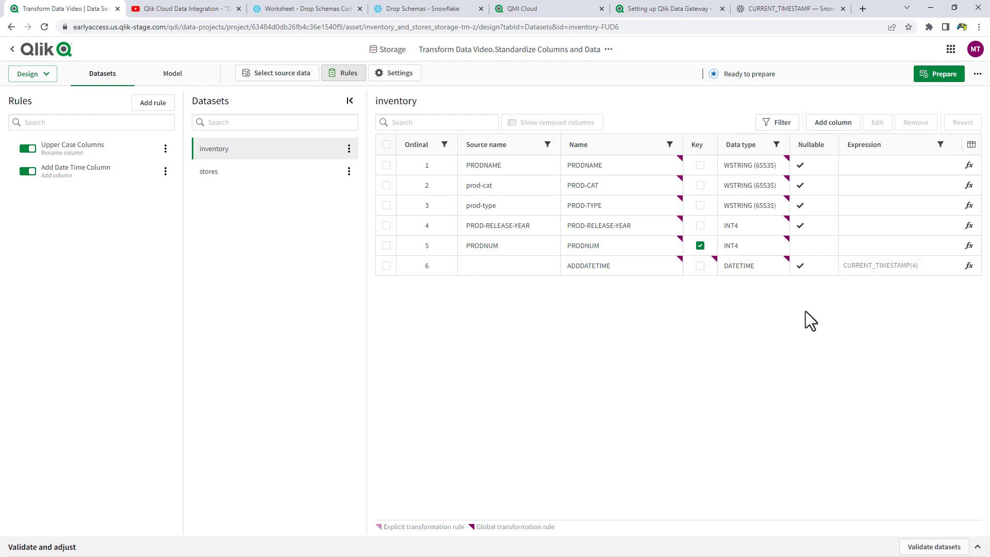
In the storage task's settings, set the data asset schema to storage and the internal schema to internal_storage.
{"action": "left_click", "coordinate": [398, 72]}
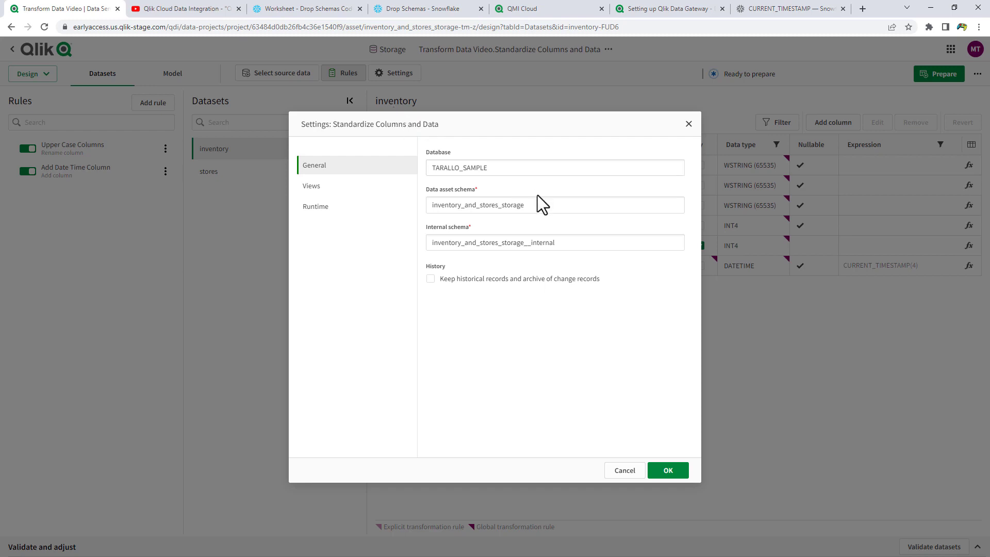
{"action": "left_click", "coordinate": [543, 207]}
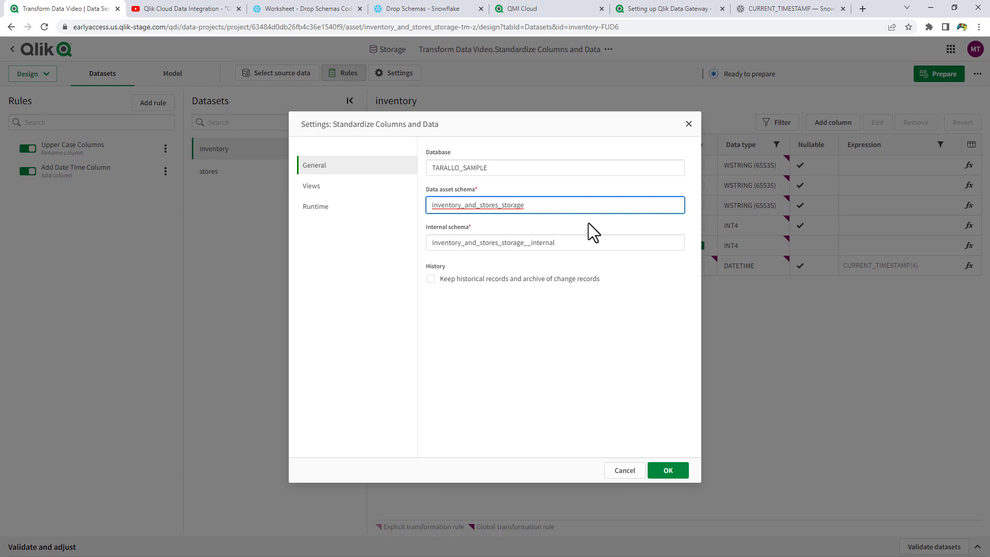
{"action": "key", "text": "ctrl+a"}
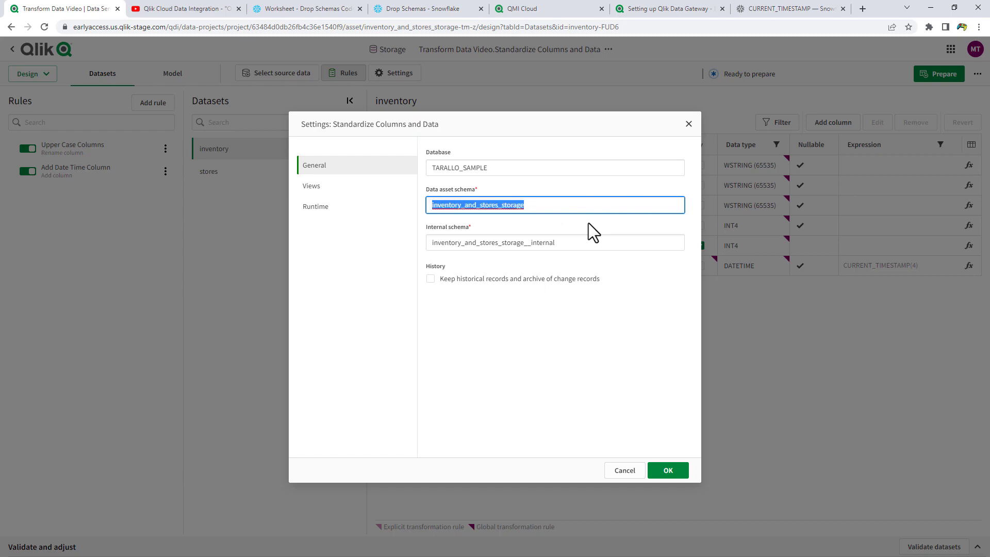
{"action": "type", "text": "storage"}
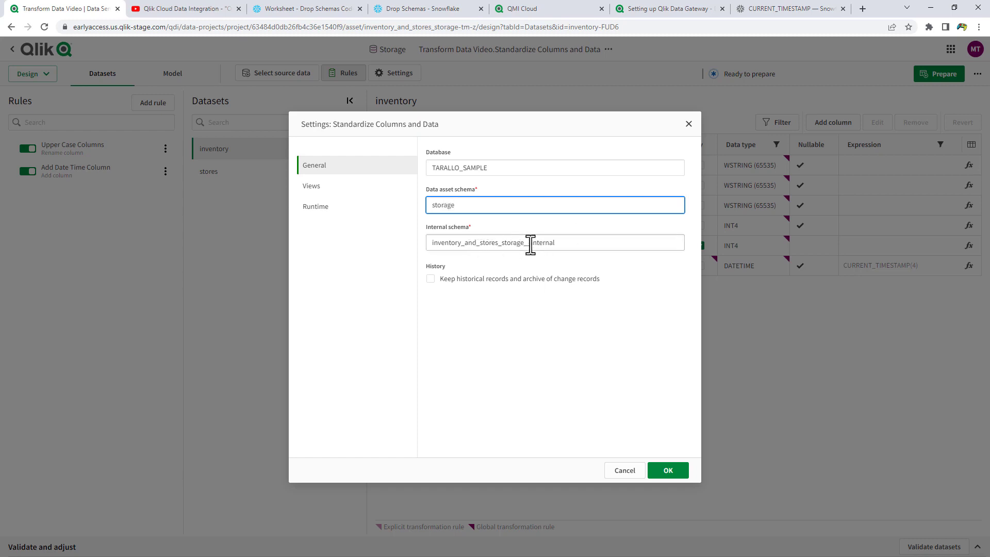
{"action": "left_click_drag", "start_coordinate": [502, 243], "coordinate": [314, 227]}
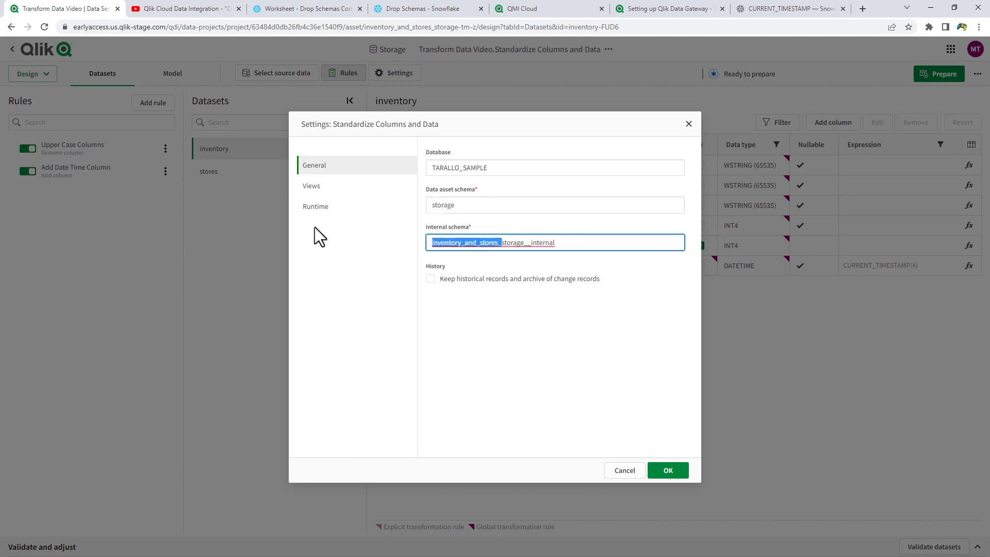
{"action": "key", "text": "shift+End"}
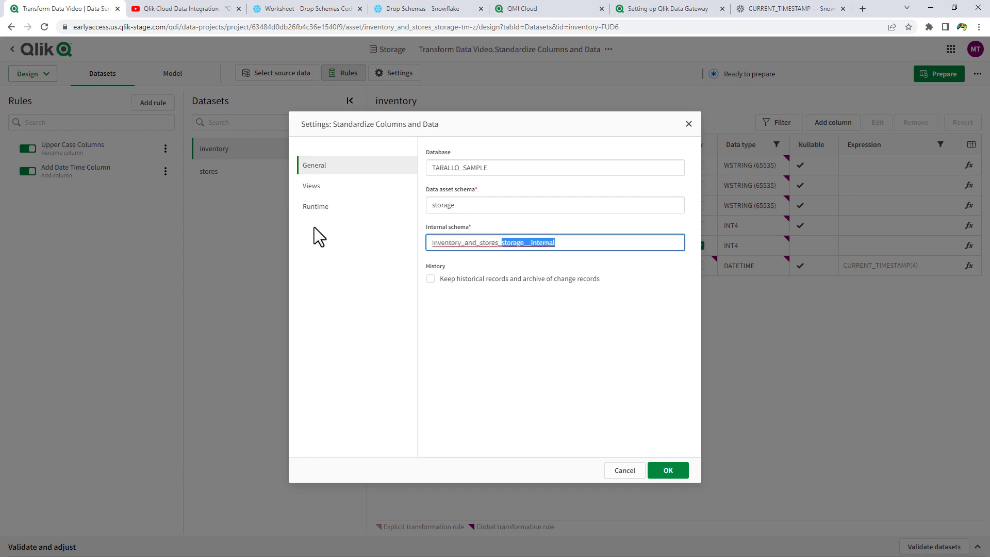
{"action": "key", "text": "ctrl+a"}
{"action": "type", "text": "internal_str"}
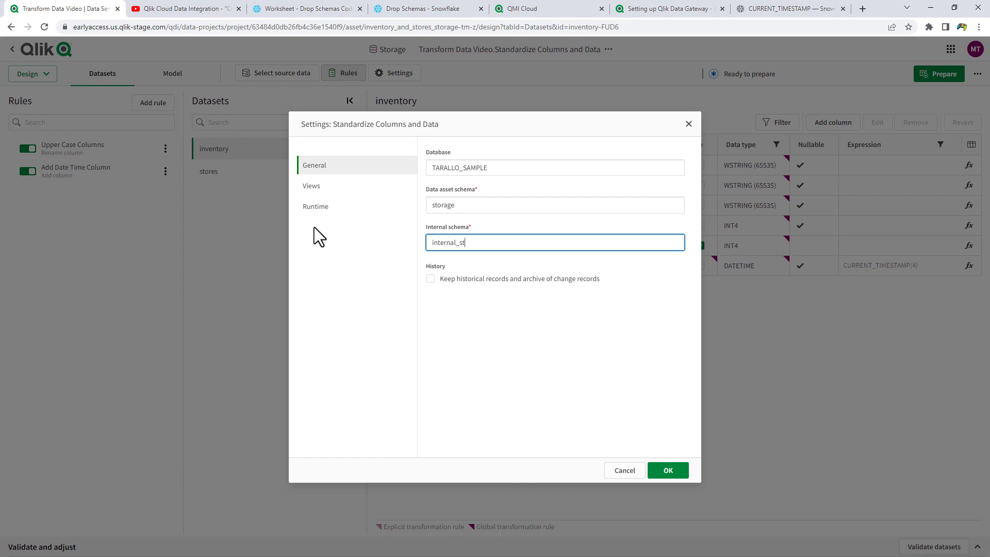
{"action": "key", "text": "BackSpace"}
{"action": "type", "text": "orage"}
Turn off live views, set the runtime apply interval to 1 minute and save the storage settings.
{"action": "left_click", "coordinate": [338, 187]}
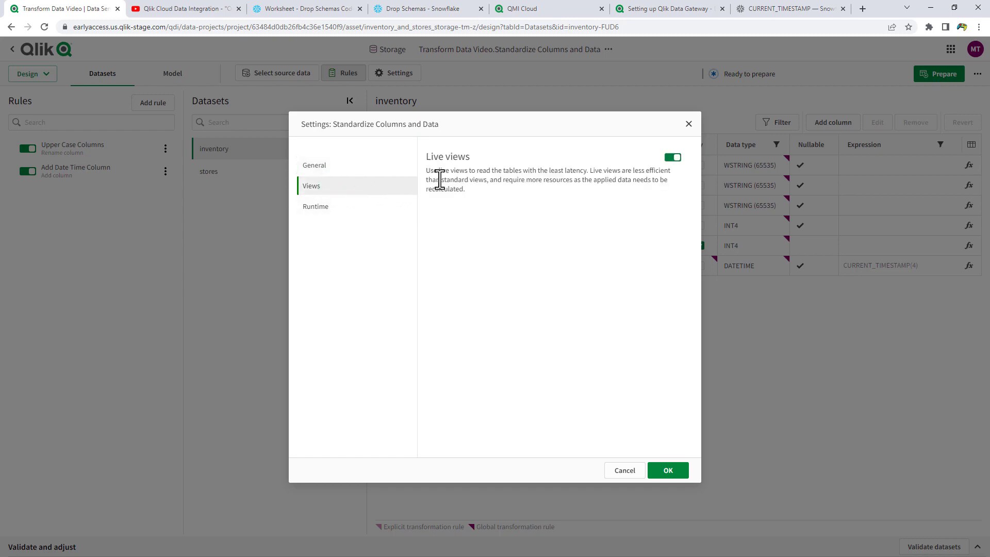
{"action": "left_click", "coordinate": [672, 158]}
{"action": "left_click", "coordinate": [328, 207]}
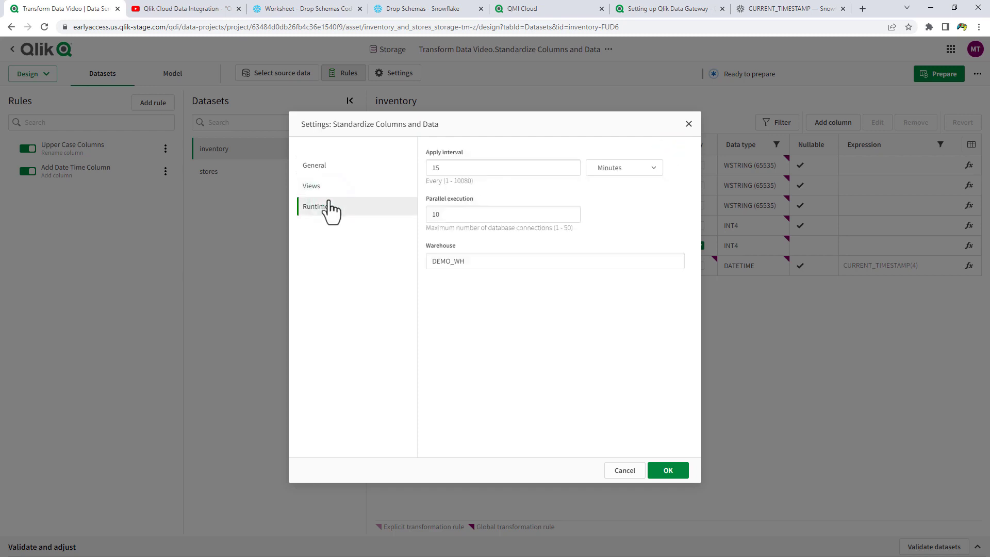
{"action": "left_click", "coordinate": [457, 168]}
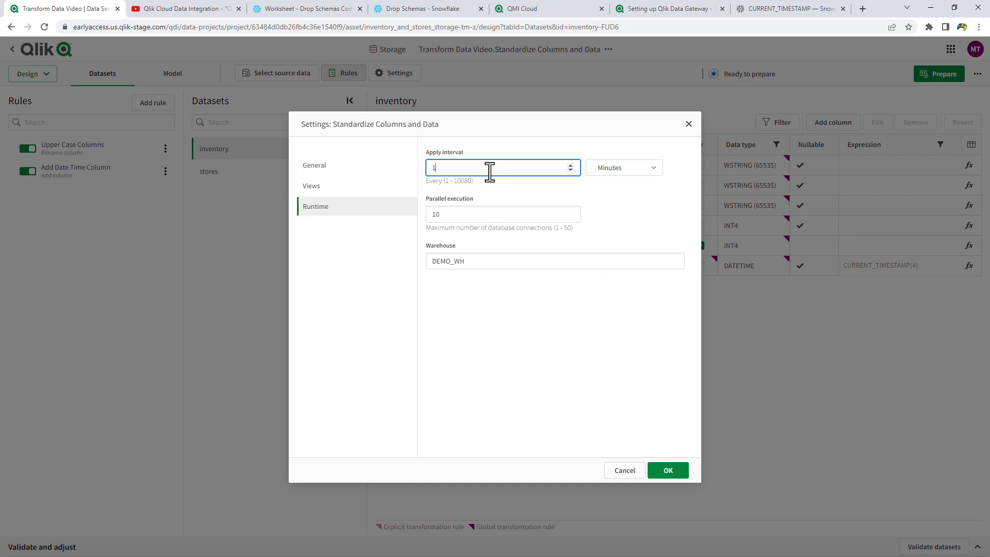
{"action": "left_click", "coordinate": [670, 476]}
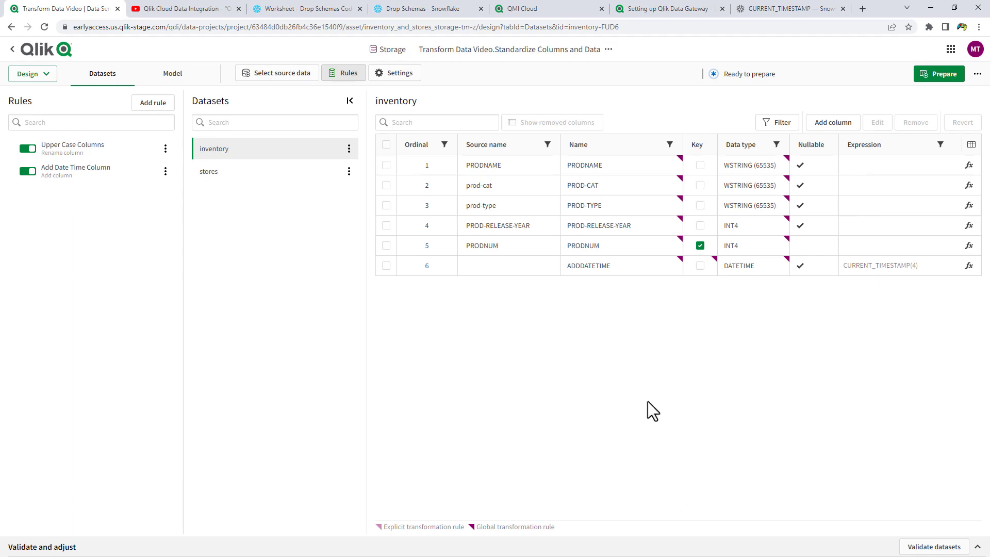
Prepare and run the storage data asset and display its full load status in the monitor view.
{"action": "left_click", "coordinate": [932, 83]}
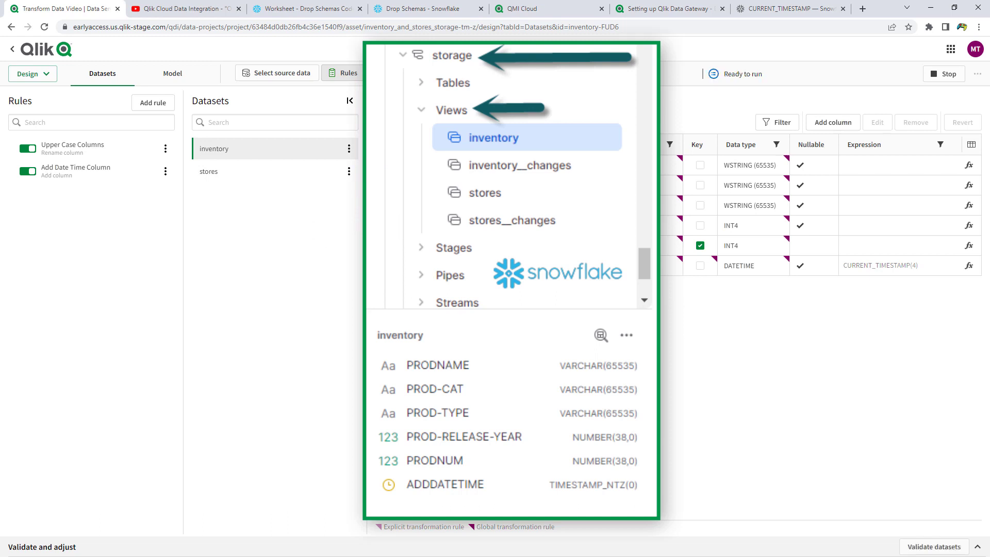
{"action": "left_click", "coordinate": [943, 74]}
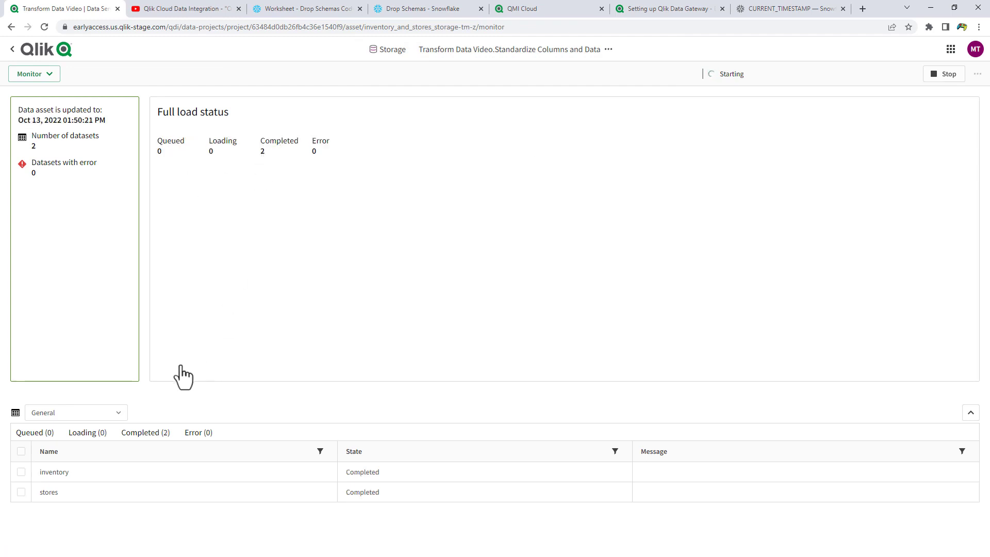
{"action": "left_click", "coordinate": [51, 74]}
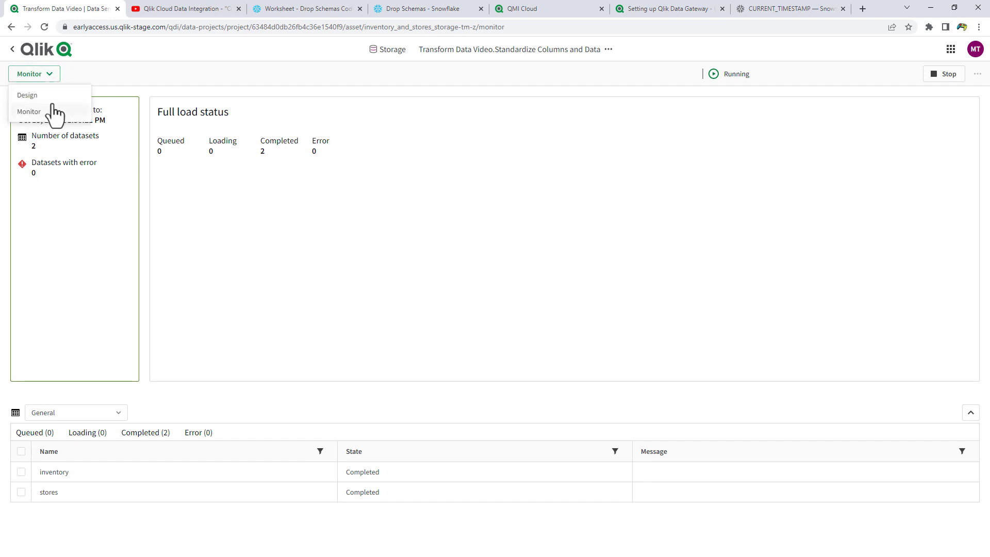
{"action": "left_click", "coordinate": [51, 94]}
{"action": "left_click", "coordinate": [47, 76]}
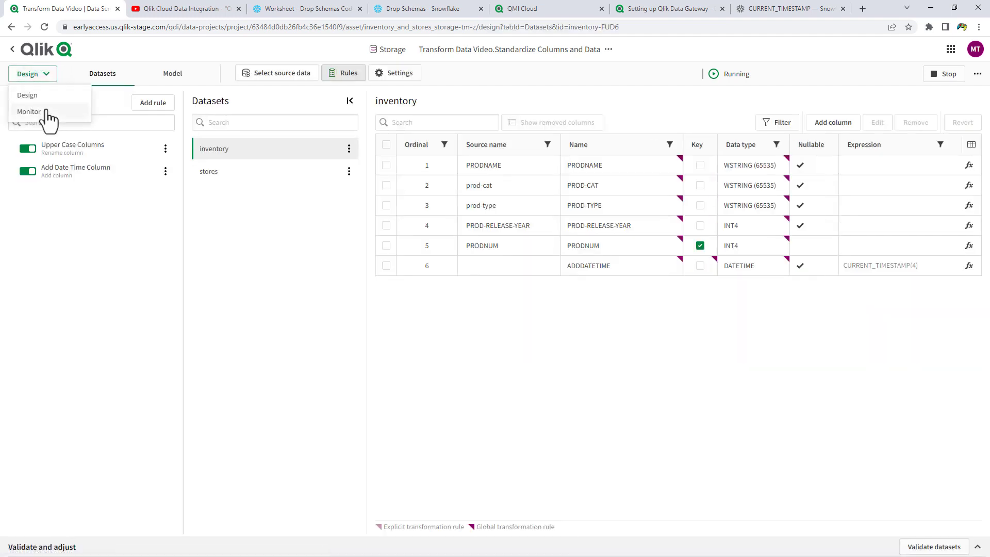
{"action": "left_click", "coordinate": [47, 111]}
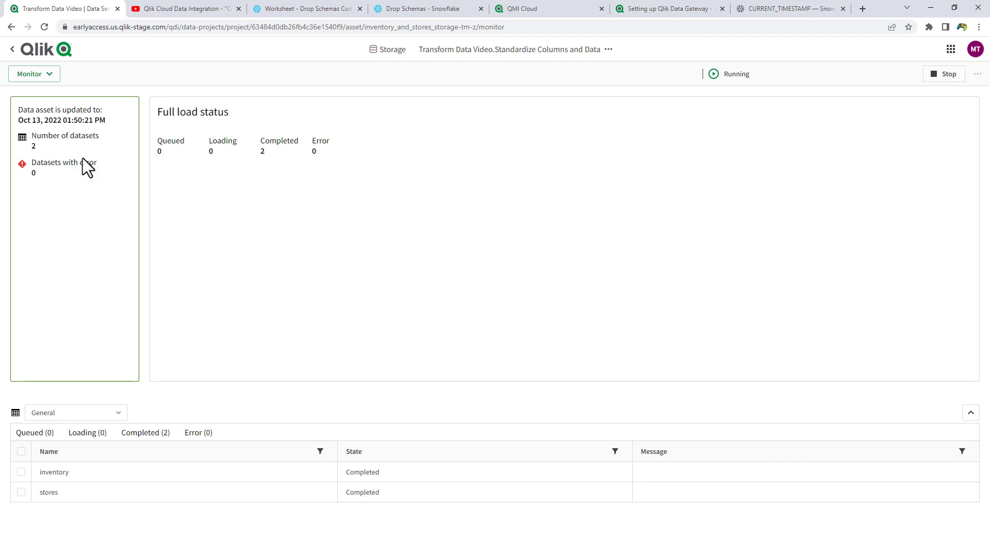
{"action": "left_click", "coordinate": [119, 413]}
{"action": "left_click", "coordinate": [112, 450]}
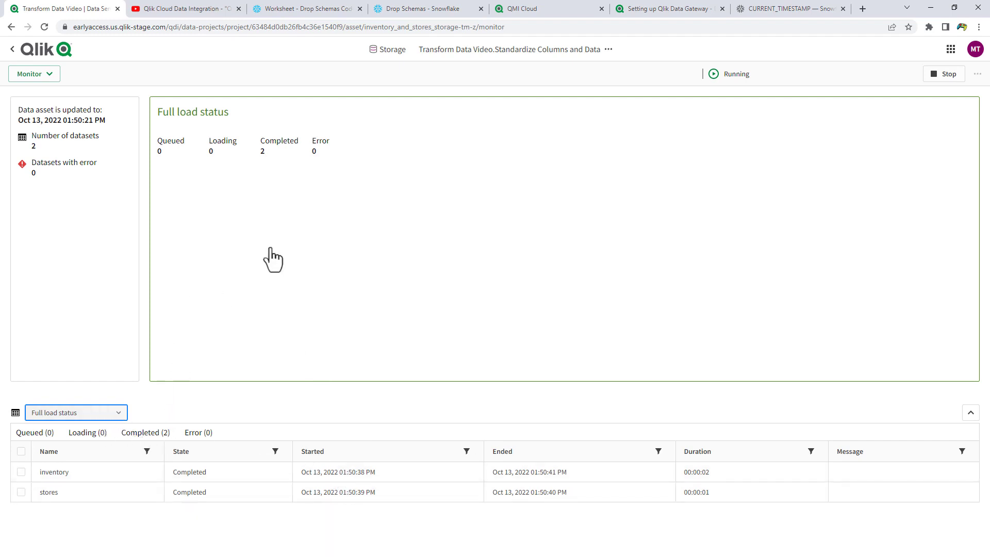
Switch to the Drop Schemas worksheet in Snowflake, refresh the database objects and expand the pinned TARALLO_SAMPLE database.
{"action": "left_click", "coordinate": [323, 2]}
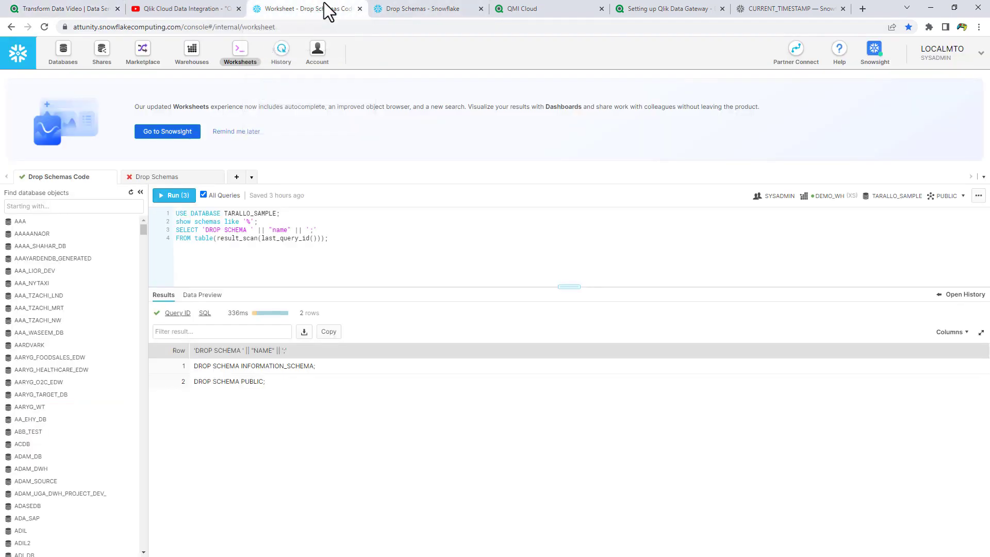
{"action": "left_click", "coordinate": [416, 3]}
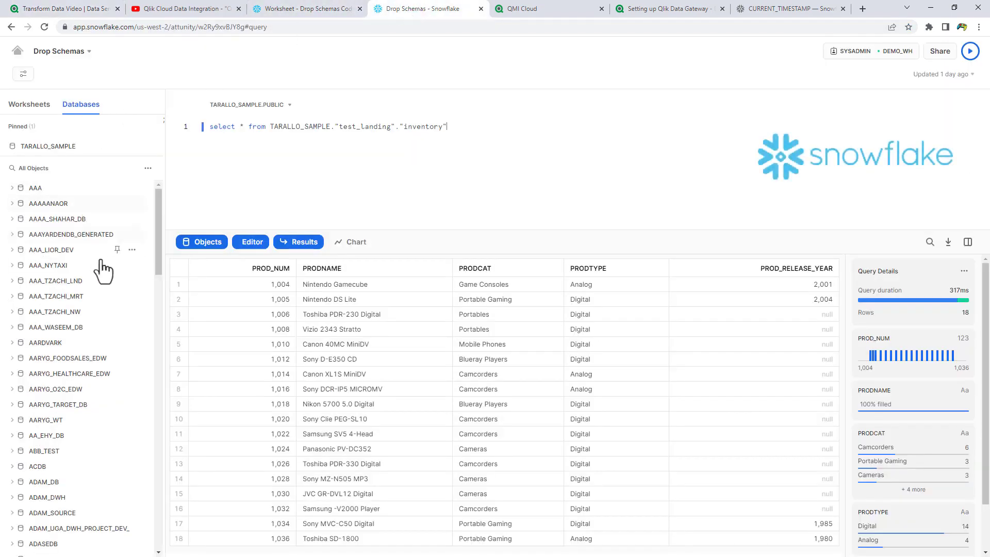
{"action": "mouse_move", "coordinate": [108, 251]}
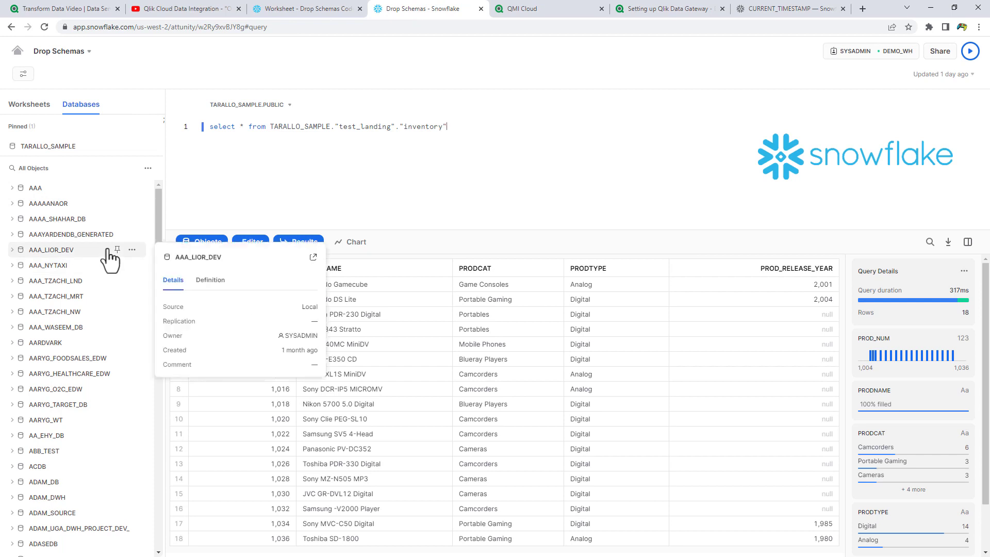
{"action": "left_click", "coordinate": [148, 169]}
{"action": "left_click", "coordinate": [149, 194]}
{"action": "mouse_move", "coordinate": [145, 192]}
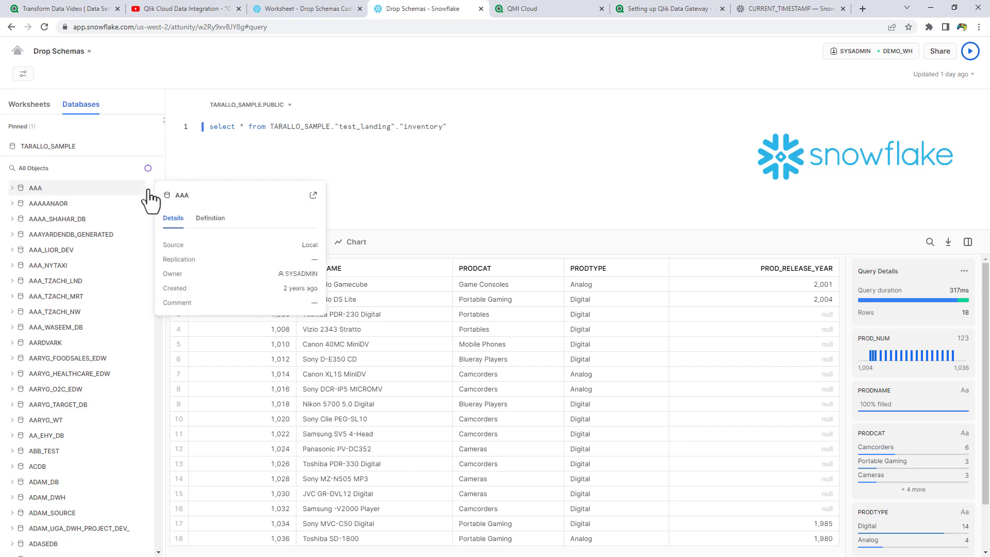
{"action": "left_click", "coordinate": [61, 147]}
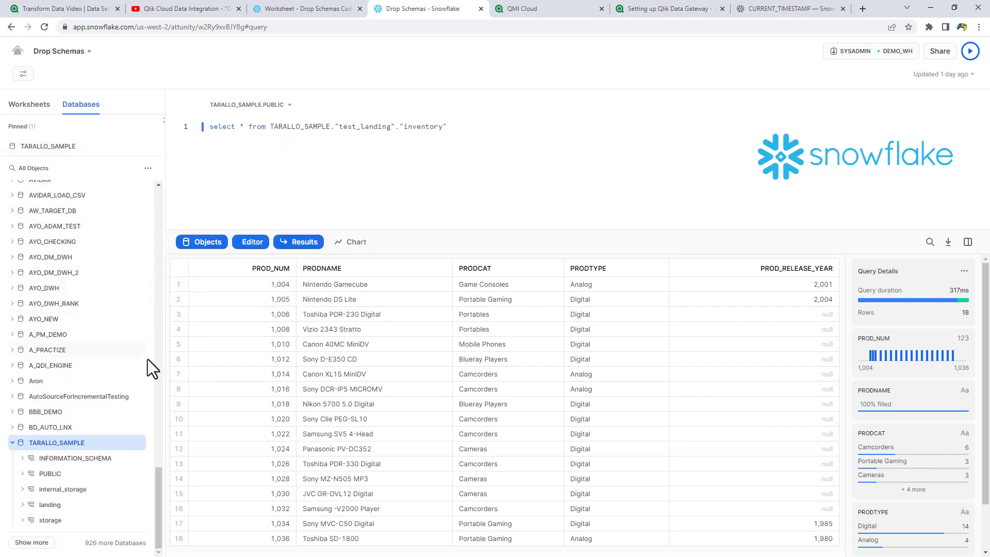
Inspect the tables in the landing schema of TARALLO_SAMPLE and collapse the schema.
{"action": "mouse_move", "coordinate": [78, 496]}
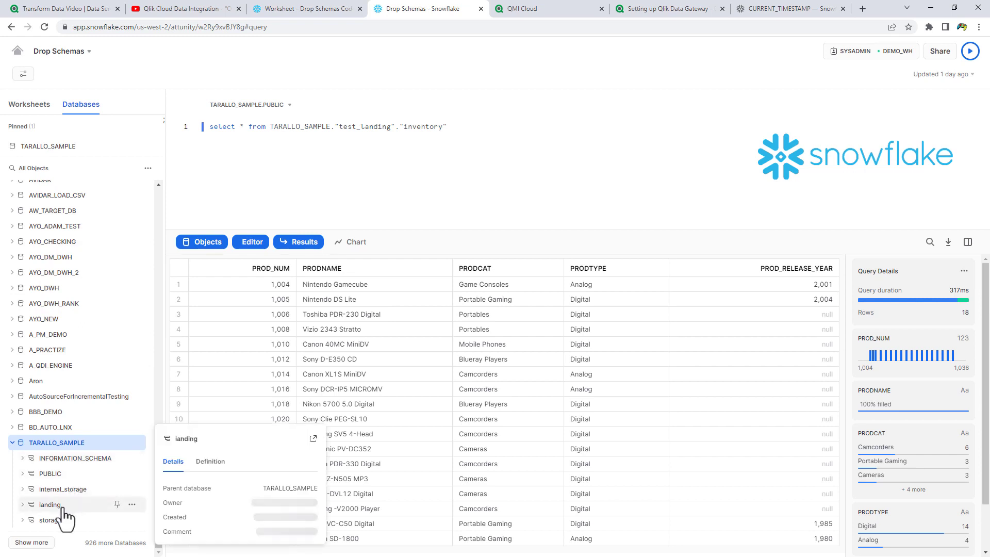
{"action": "mouse_move", "coordinate": [62, 521]}
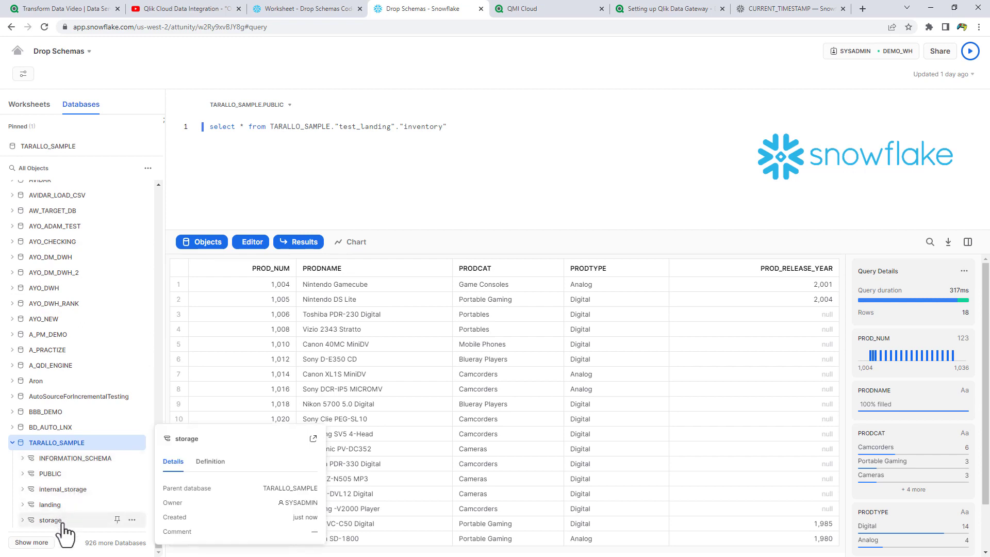
{"action": "left_click", "coordinate": [37, 505]}
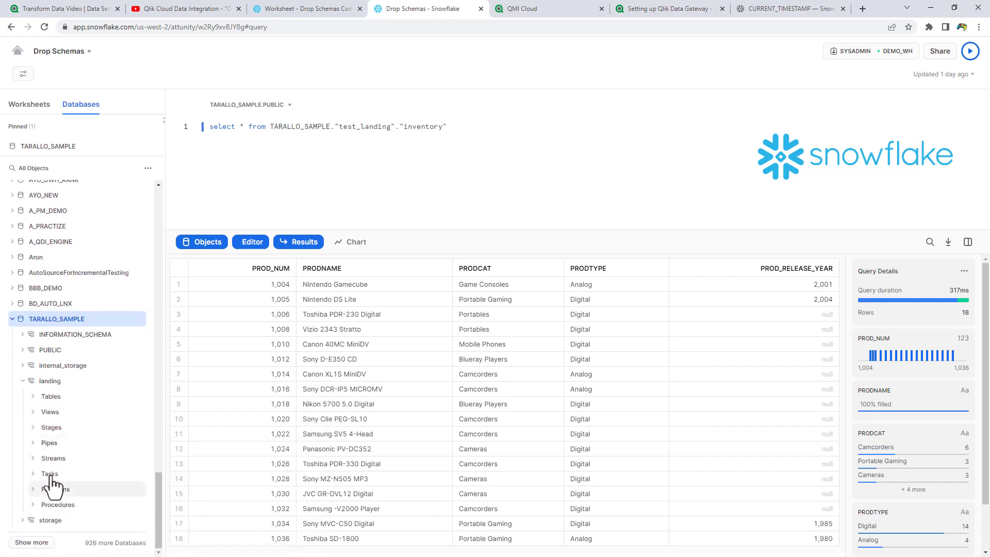
{"action": "left_click", "coordinate": [35, 396]}
{"action": "mouse_move", "coordinate": [63, 430]}
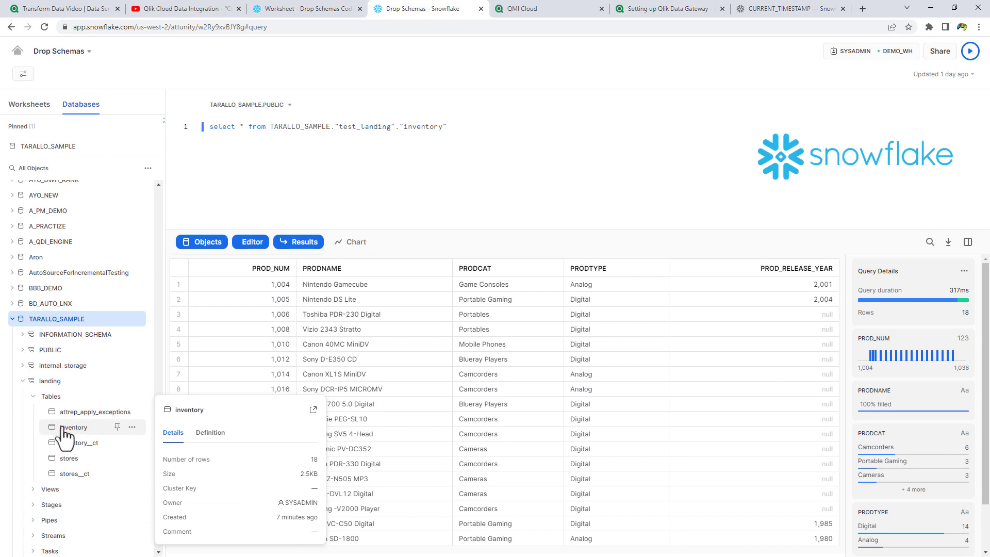
{"action": "left_click", "coordinate": [24, 304]}
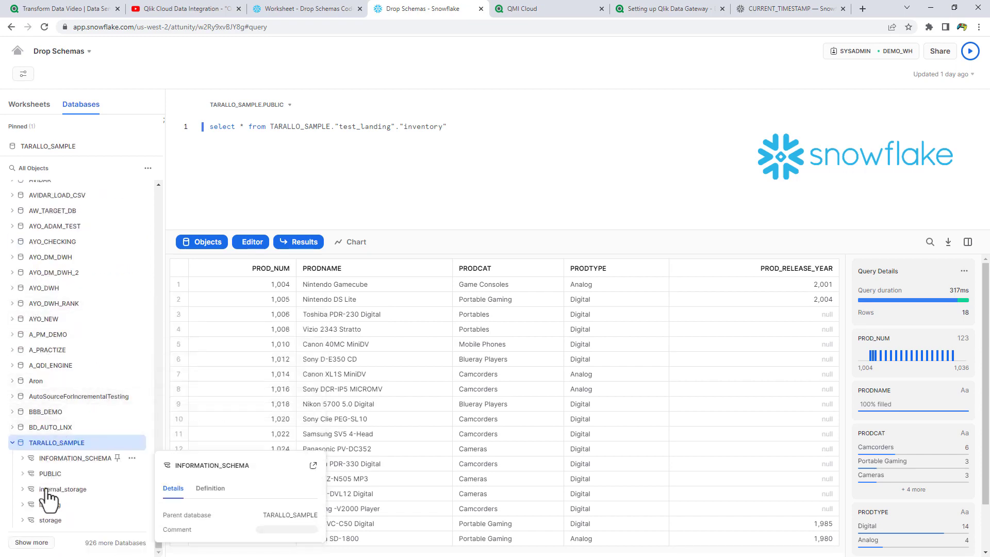
Expand the views of the storage schema and examine the columns of the inventory and stores views.
{"action": "left_click", "coordinate": [47, 520]}
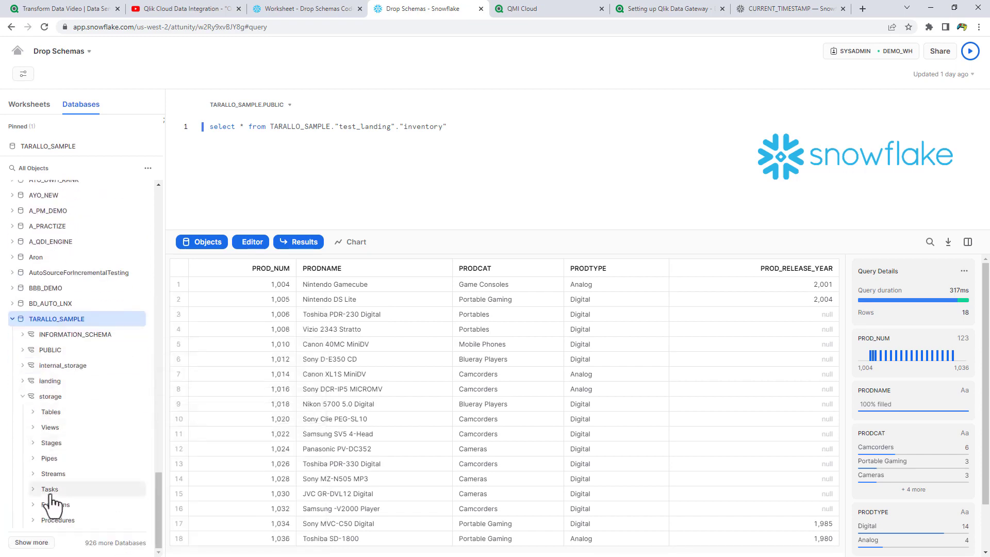
{"action": "left_click", "coordinate": [49, 428]}
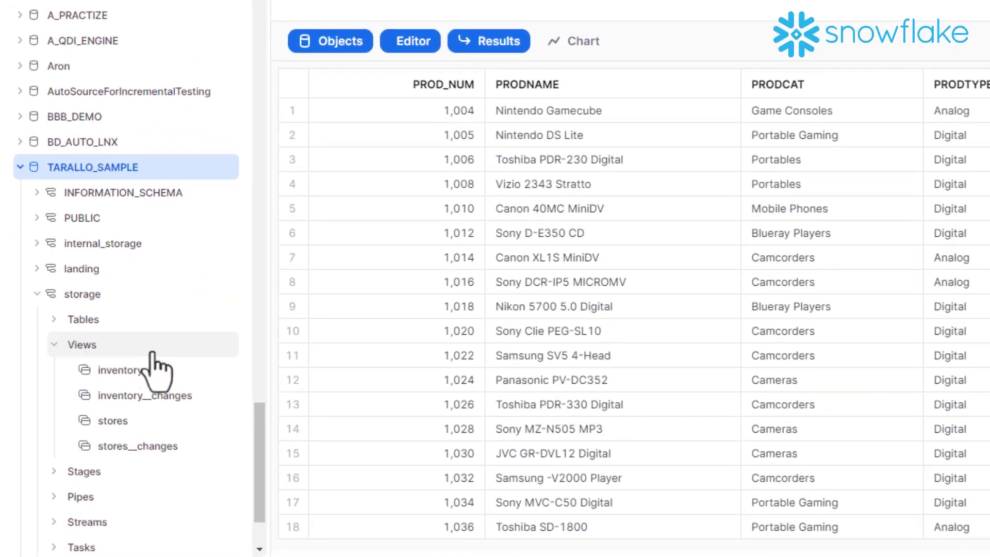
{"action": "scroll", "coordinate": [153, 361], "scroll_direction": "down", "scroll_amount": 2}
{"action": "left_click", "coordinate": [145, 295]}
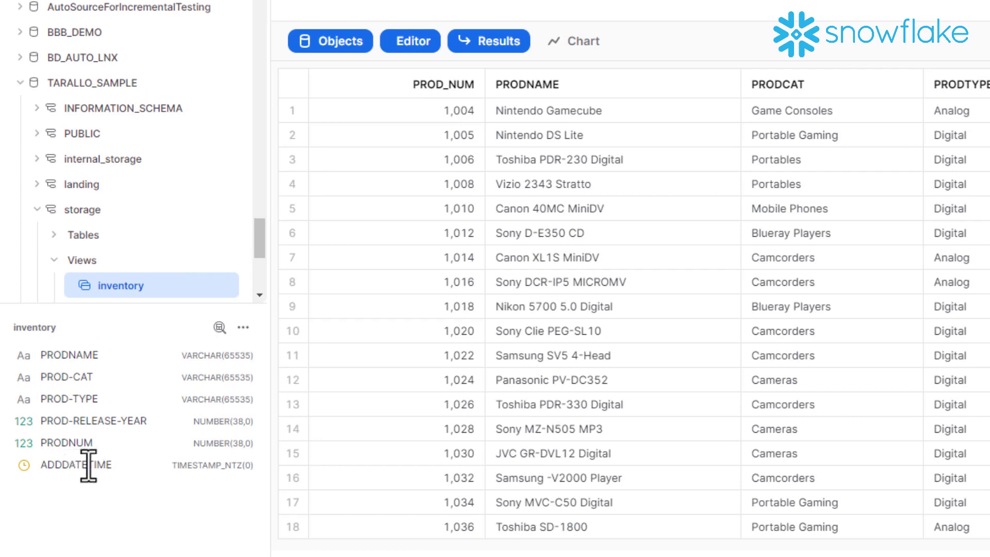
{"action": "left_click", "coordinate": [242, 328]}
{"action": "scroll", "coordinate": [242, 286], "scroll_direction": "down", "scroll_amount": 4}
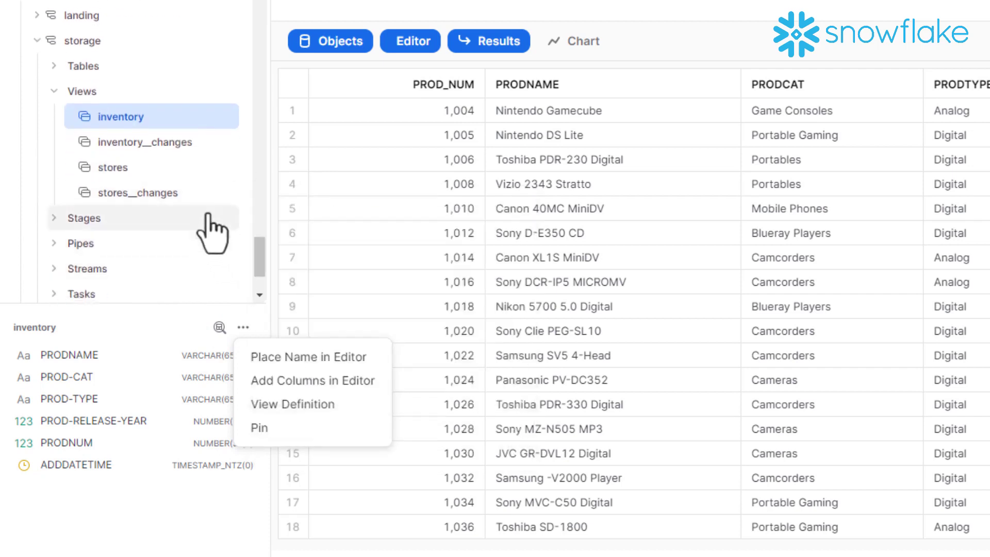
{"action": "left_click", "coordinate": [178, 166]}
{"action": "scroll", "coordinate": [177, 170], "scroll_direction": "down", "scroll_amount": 1}
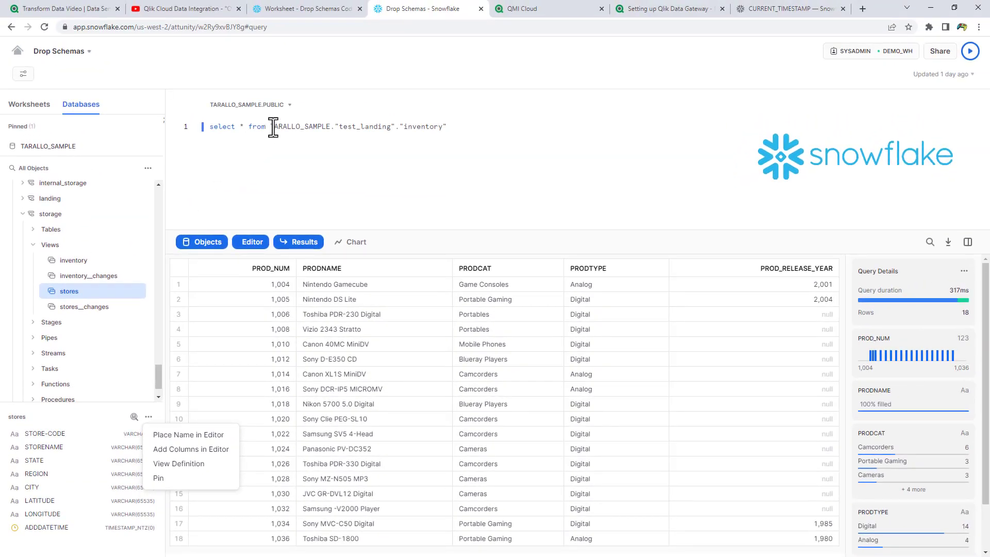
Change the query to select everything from TARALLO_SAMPLE."storage"."stores", run it and examine the returned rows through the ADDDATETIME column.
{"action": "left_click_drag", "start_coordinate": [273, 127], "coordinate": [453, 128]}
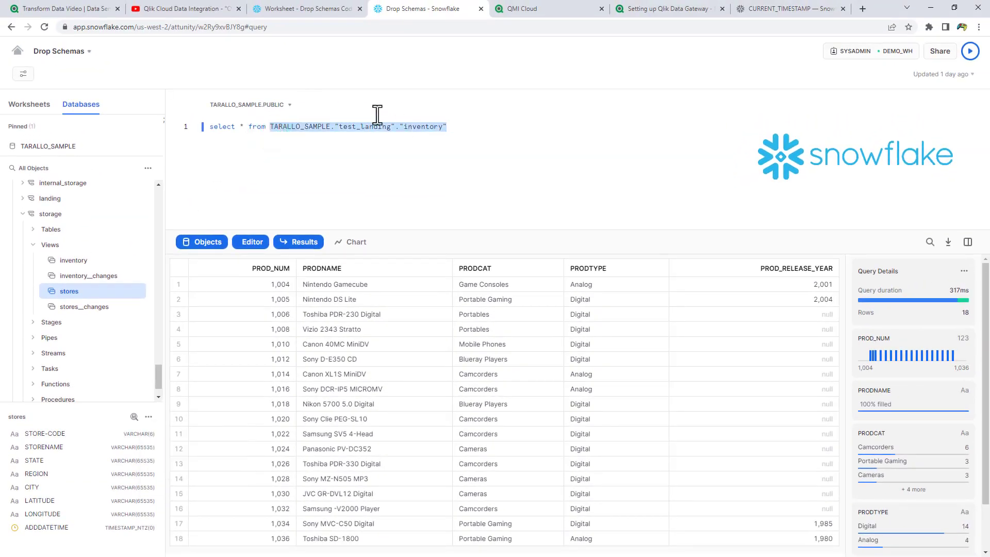
{"action": "left_click_drag", "start_coordinate": [271, 126], "coordinate": [452, 128]}
{"action": "key", "text": "BackSpace"}
{"action": "left_click", "coordinate": [132, 291]}
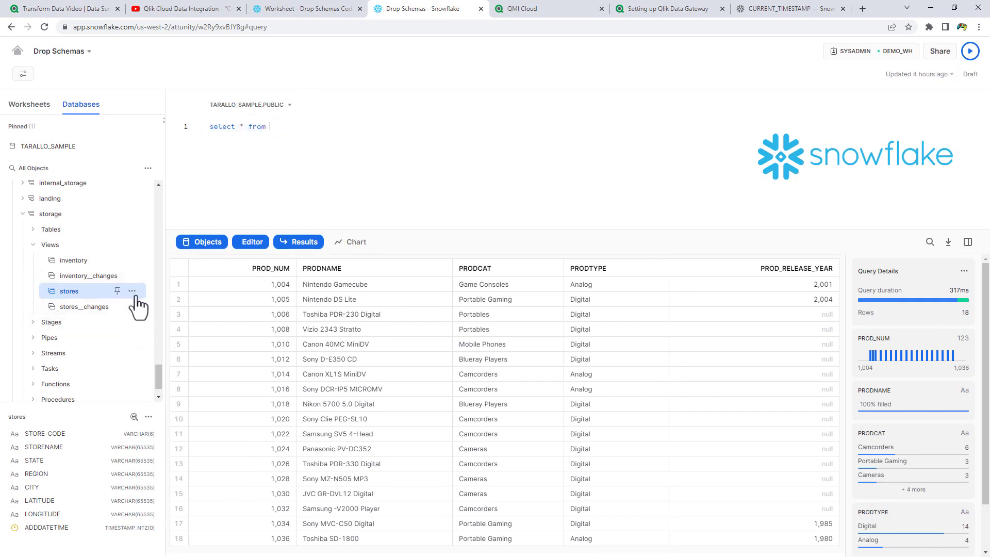
{"action": "left_click", "coordinate": [129, 316]}
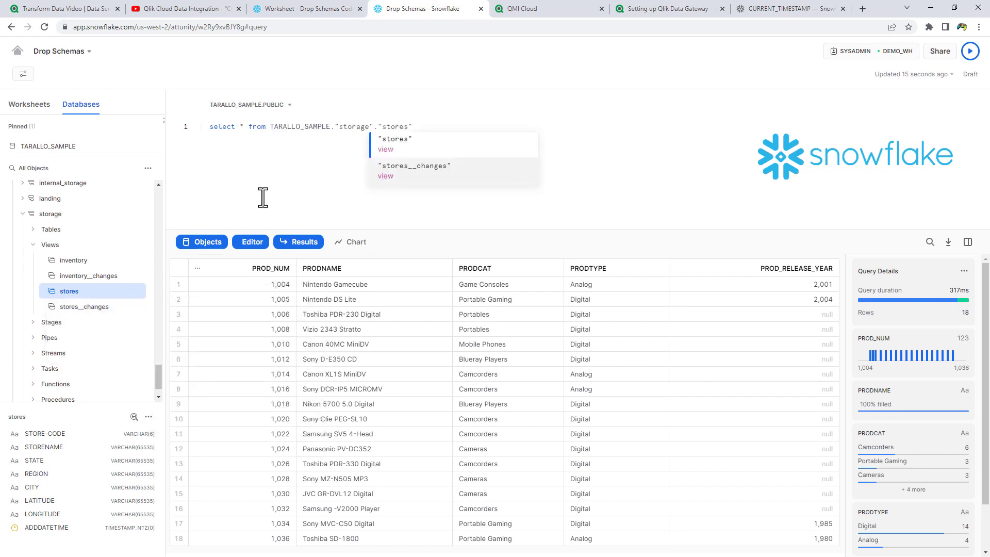
{"action": "left_click", "coordinate": [975, 54]}
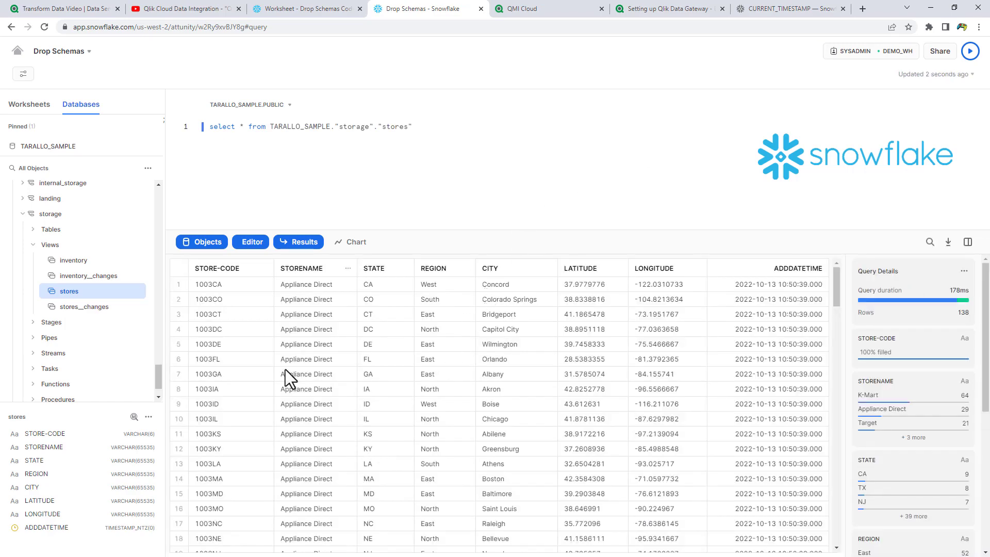
{"action": "scroll", "coordinate": [312, 369], "scroll_direction": "down", "scroll_amount": 2}
{"action": "scroll", "coordinate": [318, 369], "scroll_direction": "up", "scroll_amount": 2}
{"action": "mouse_move", "coordinate": [829, 281]}
{"action": "left_mouse_down"}
{"action": "mouse_move", "coordinate": [833, 325]}
{"action": "mouse_move", "coordinate": [833, 270]}
{"action": "left_mouse_up"}
Switch to Qlik Cloud Data Integration and return to the Transform Data Video project's pipeline, making room beside the storage asset.
{"action": "left_click", "coordinate": [82, 8]}
{"action": "left_click", "coordinate": [41, 54]}
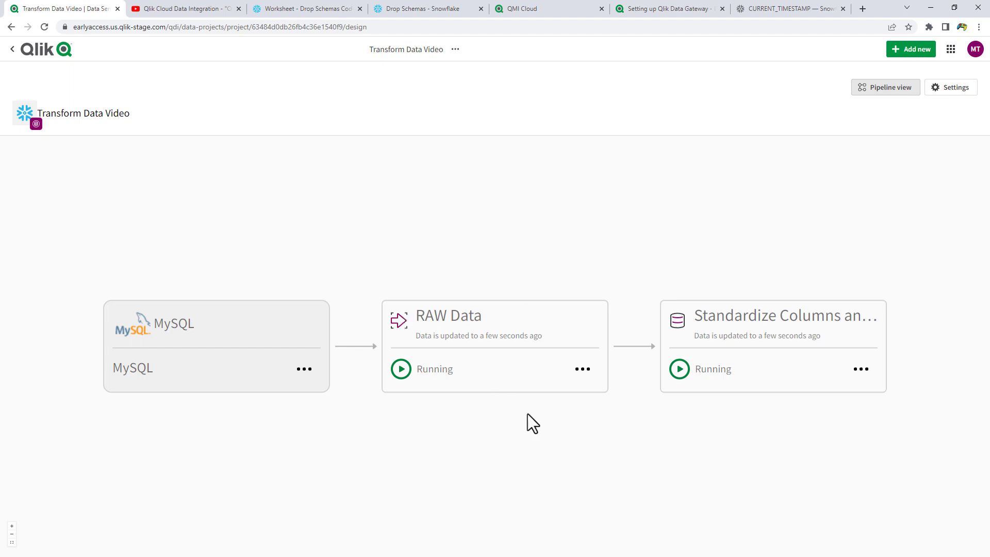
{"action": "scroll", "coordinate": [535, 417], "scroll_direction": "down", "scroll_amount": 2}
{"action": "left_click_drag", "start_coordinate": [567, 435], "coordinate": [424, 364]}
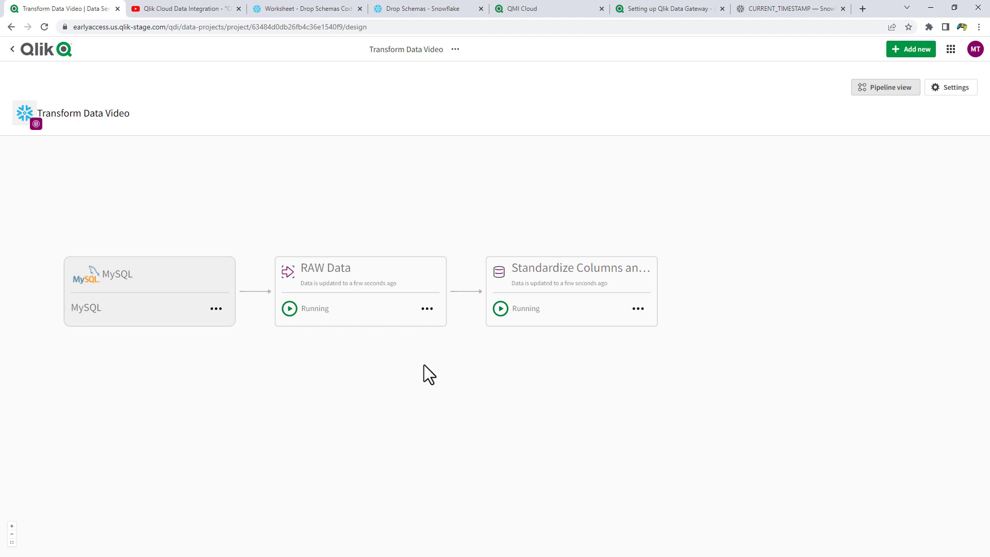
Create a transform data asset named Digital Products from the Standardize Columns and Data asset, without opening it on creation.
{"action": "left_click", "coordinate": [638, 309]}
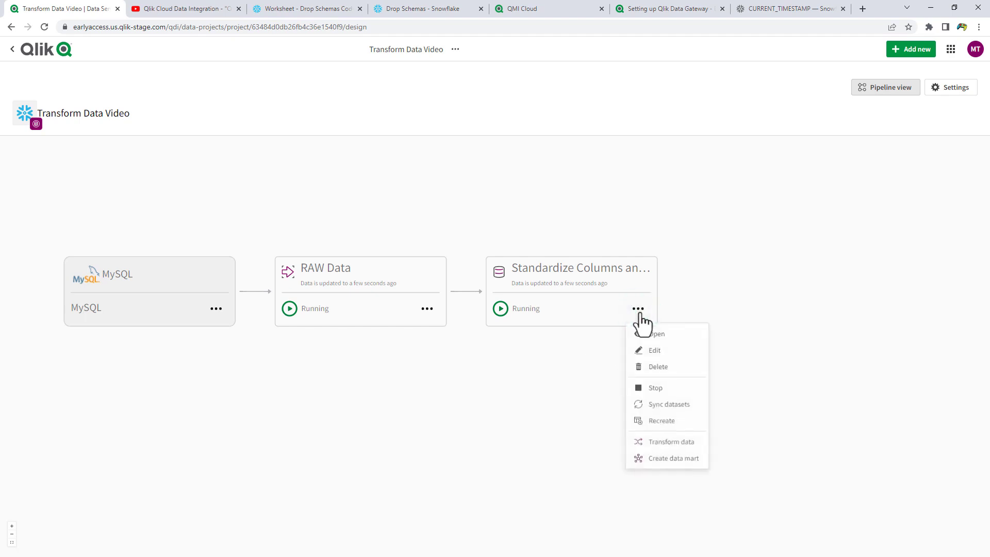
{"action": "left_click", "coordinate": [671, 443]}
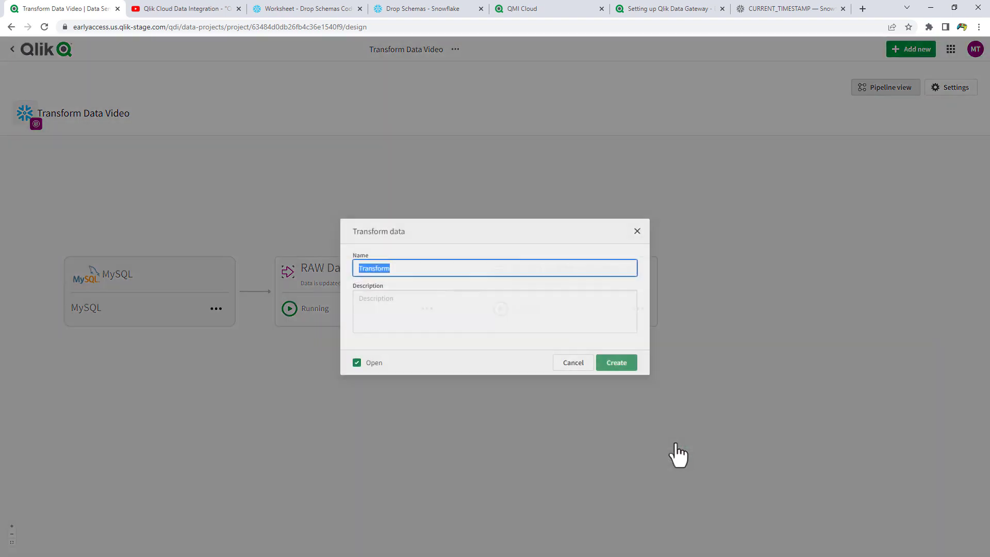
{"action": "type", "text": "Digital"}
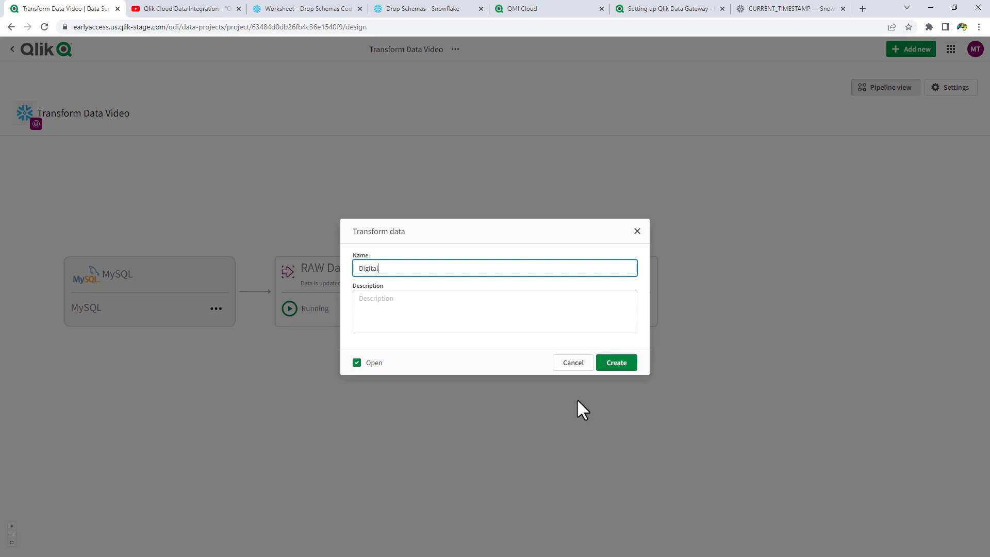
{"action": "type", "text": " Products"}
{"action": "left_click", "coordinate": [357, 364]}
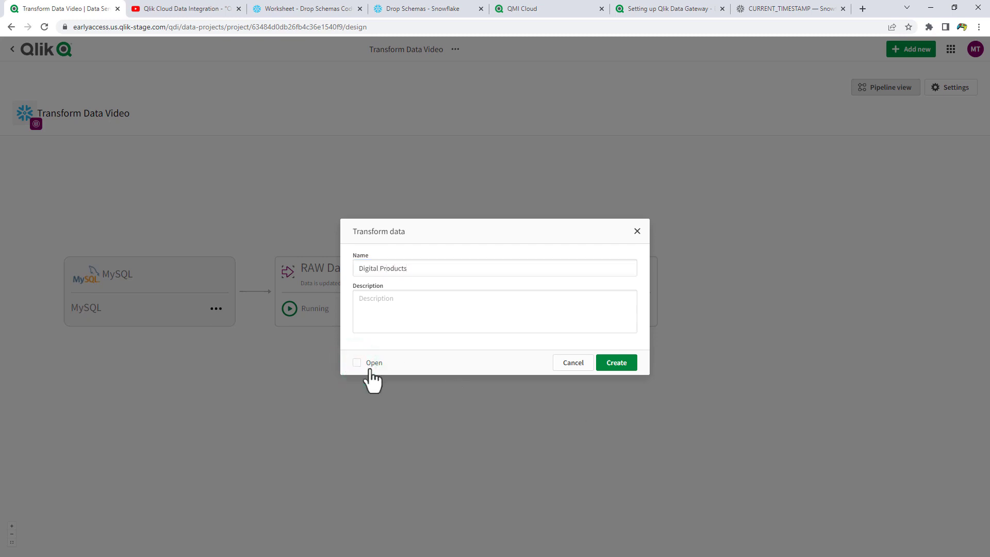
{"action": "left_click", "coordinate": [620, 368]}
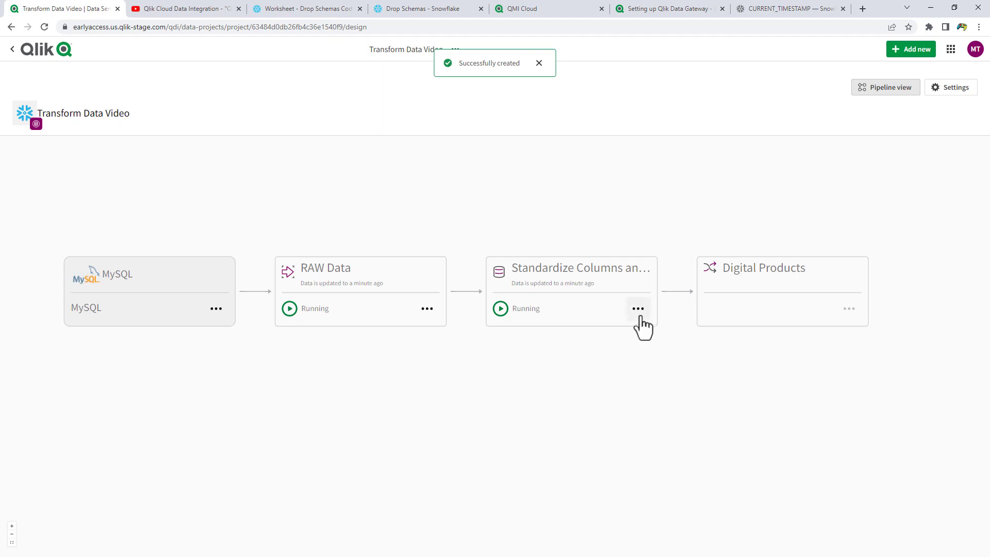
Create a second transform from the Standardize Columns and Data asset, named Analog Products, without opening it on creation.
{"action": "left_click", "coordinate": [639, 312]}
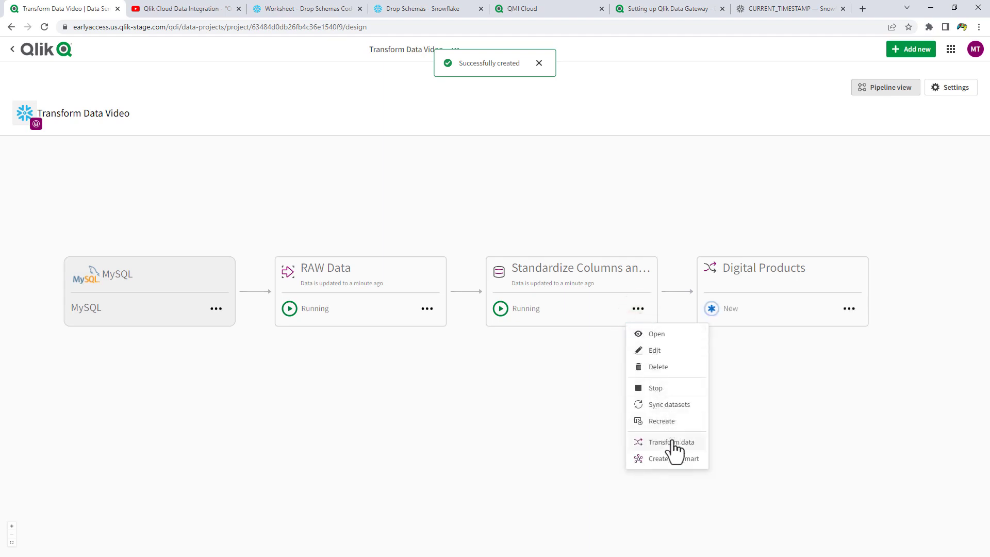
{"action": "left_click", "coordinate": [670, 442]}
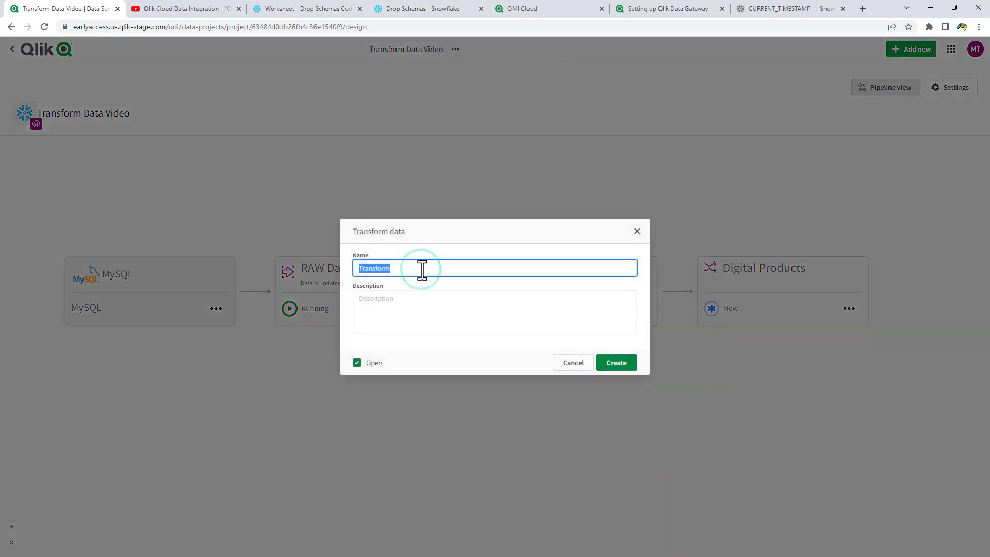
{"action": "type", "text": "An"}
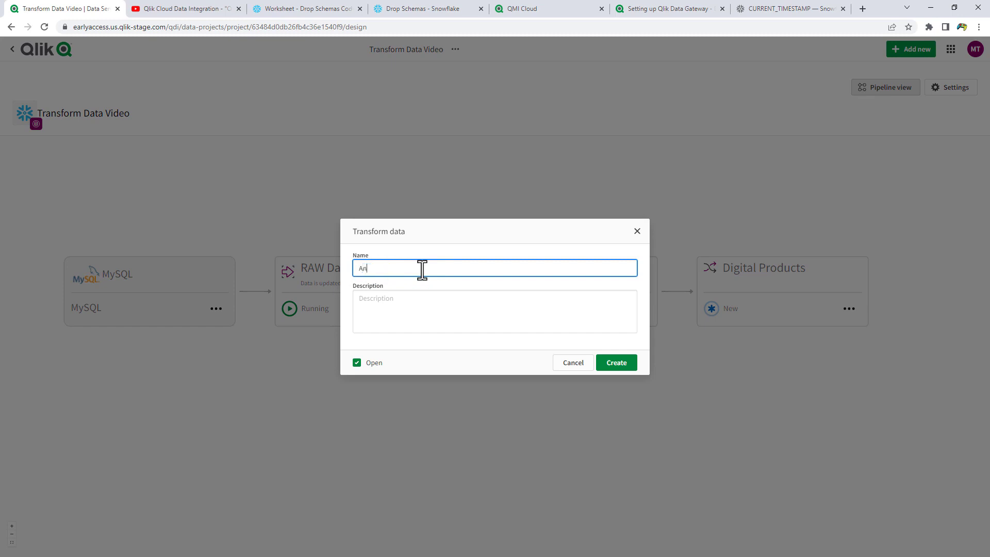
{"action": "type", "text": "alog Products"}
{"action": "left_click", "coordinate": [357, 362]}
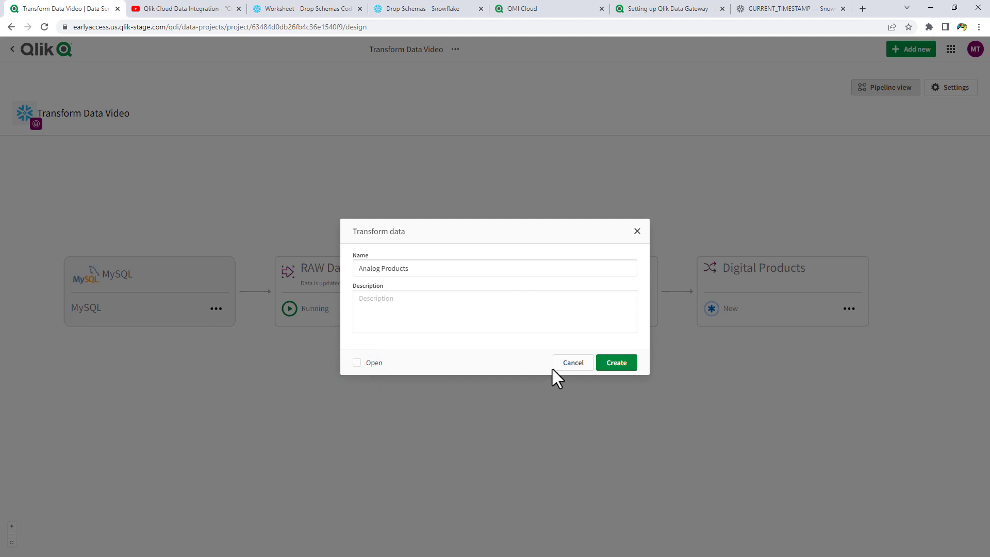
{"action": "left_click", "coordinate": [613, 364]}
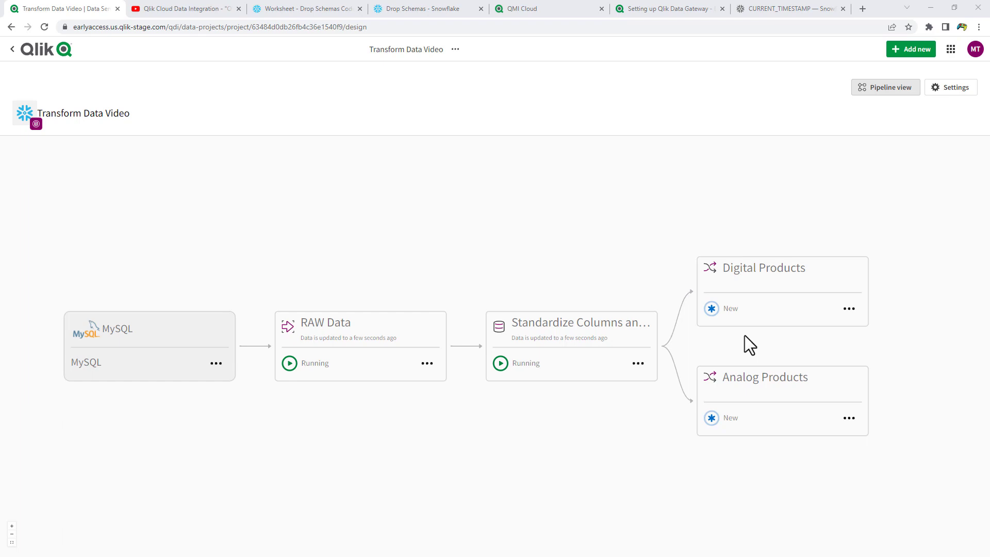
Open the Digital Products transform for design.
{"action": "left_click", "coordinate": [783, 279]}
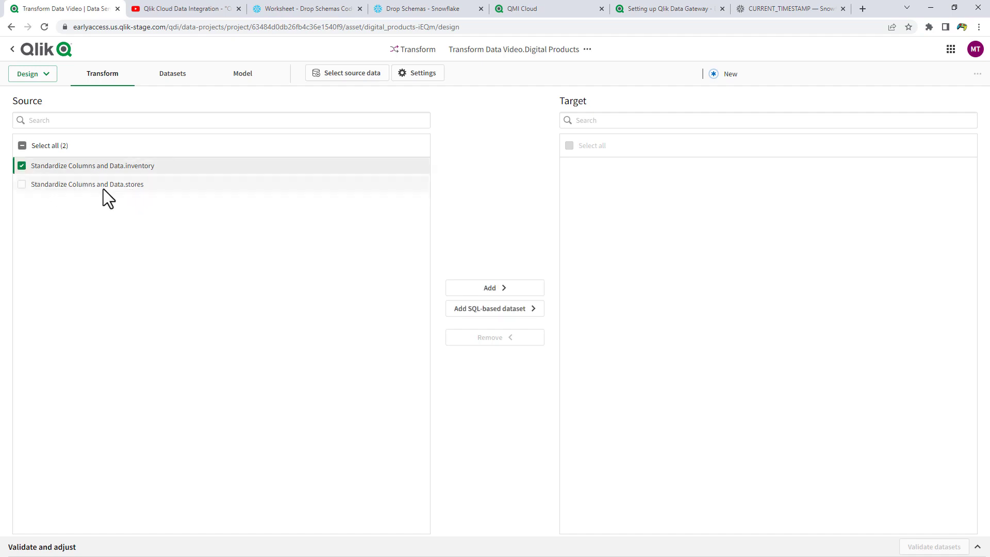
{"action": "left_click", "coordinate": [513, 292]}
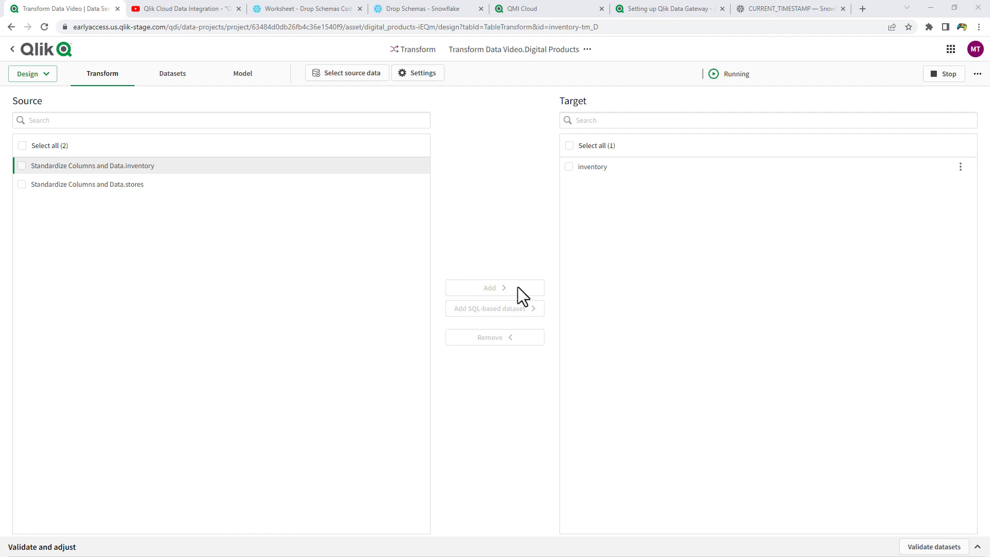
{"action": "left_click", "coordinate": [571, 173]}
{"action": "left_click", "coordinate": [498, 340]}
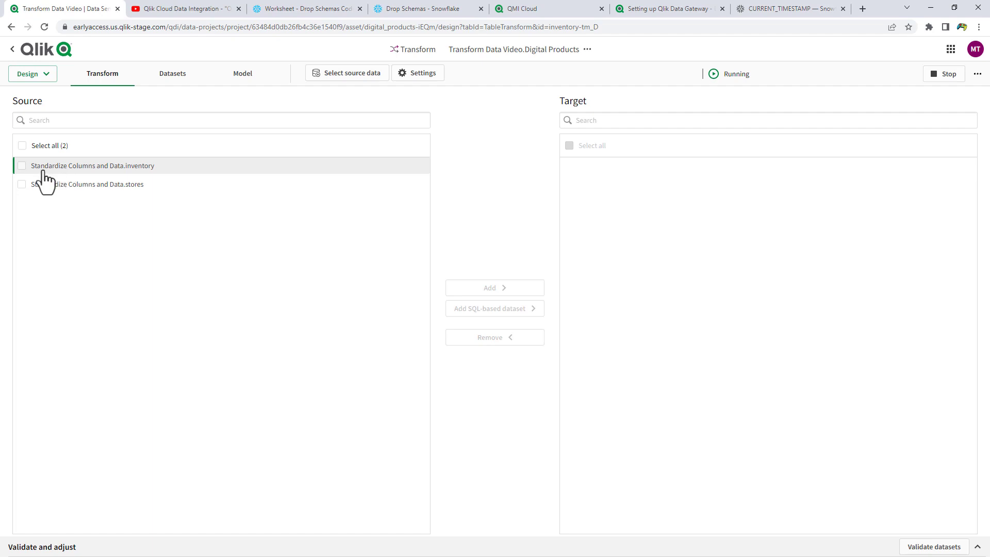
{"action": "left_click", "coordinate": [24, 171]}
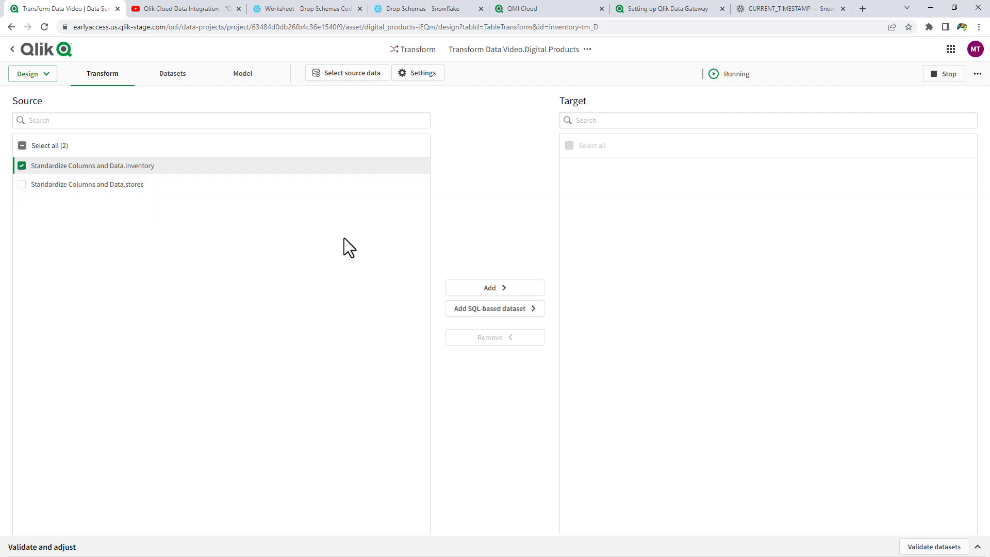
{"action": "left_click", "coordinate": [492, 312]}
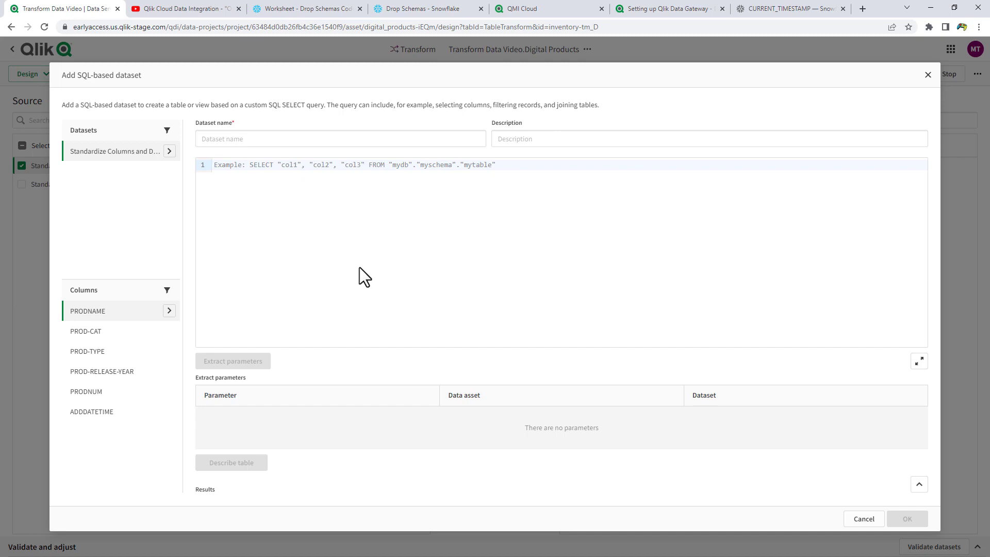
{"action": "left_click", "coordinate": [852, 518]}
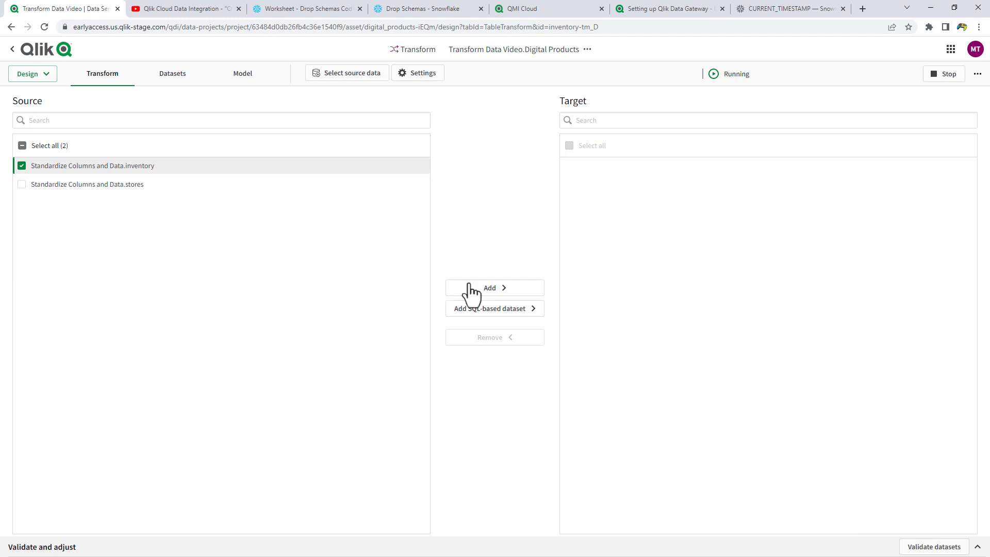
Add the selected inventory source dataset to the transform's target and rename the target dataset as Digital.
{"action": "left_click", "coordinate": [485, 286]}
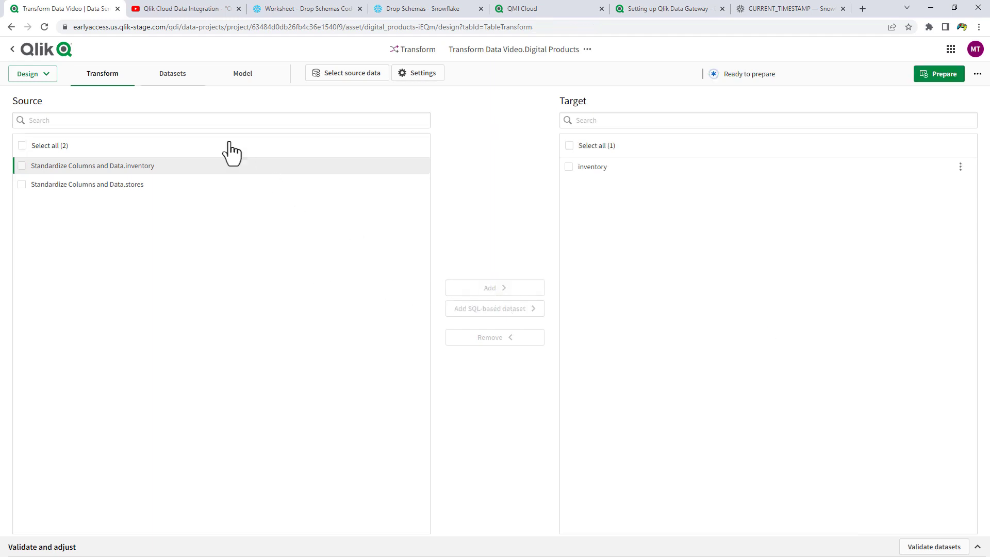
{"action": "left_click", "coordinate": [168, 72]}
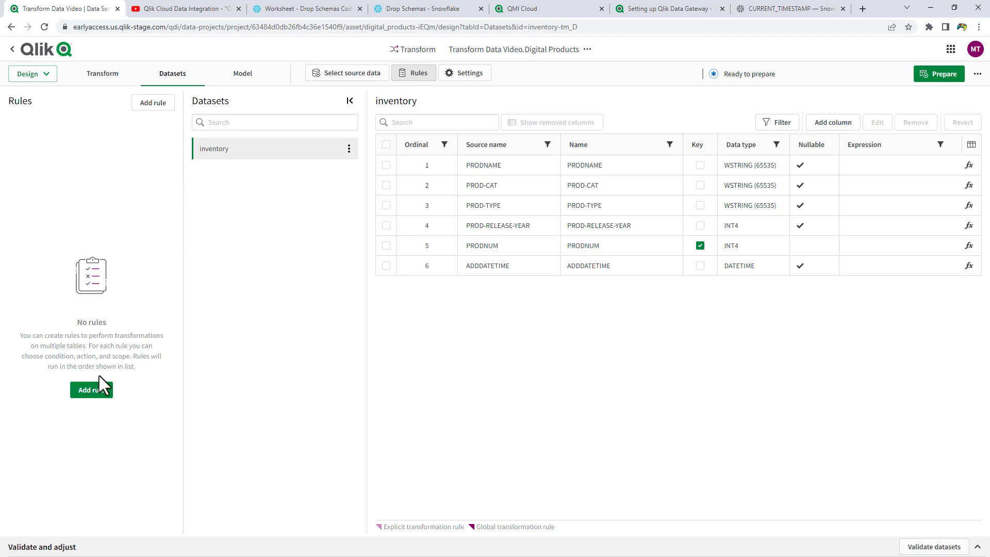
{"action": "left_click", "coordinate": [349, 149]}
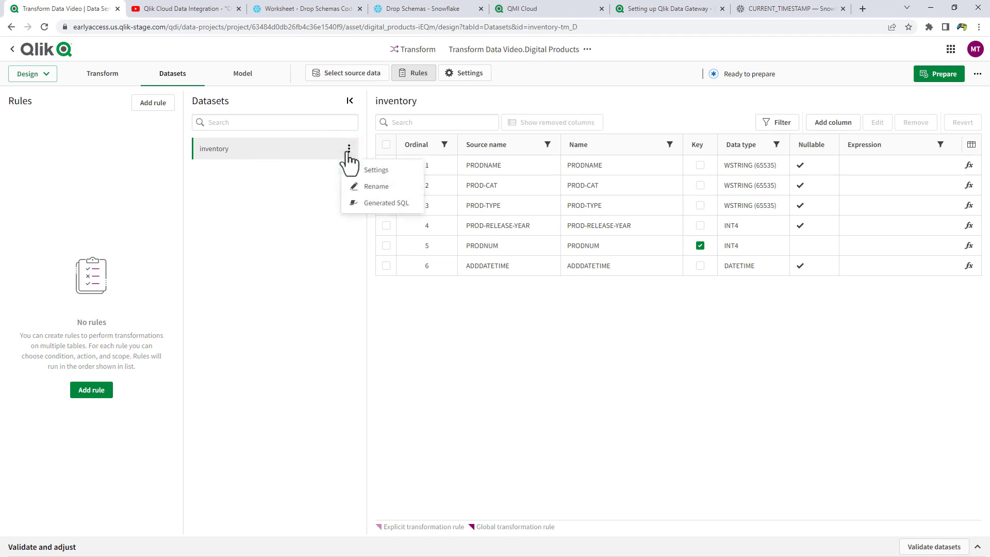
{"action": "left_click", "coordinate": [363, 186]}
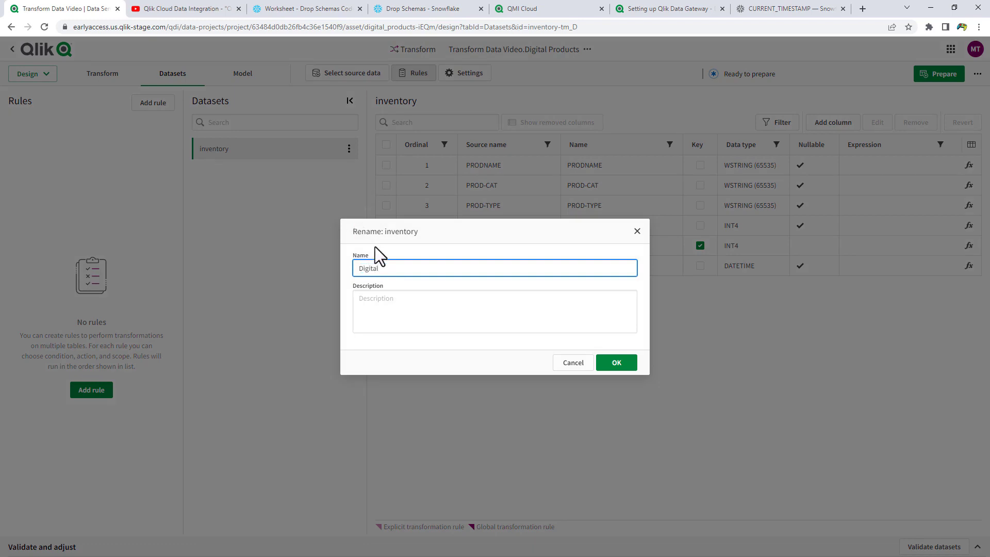
{"action": "left_click", "coordinate": [614, 365]}
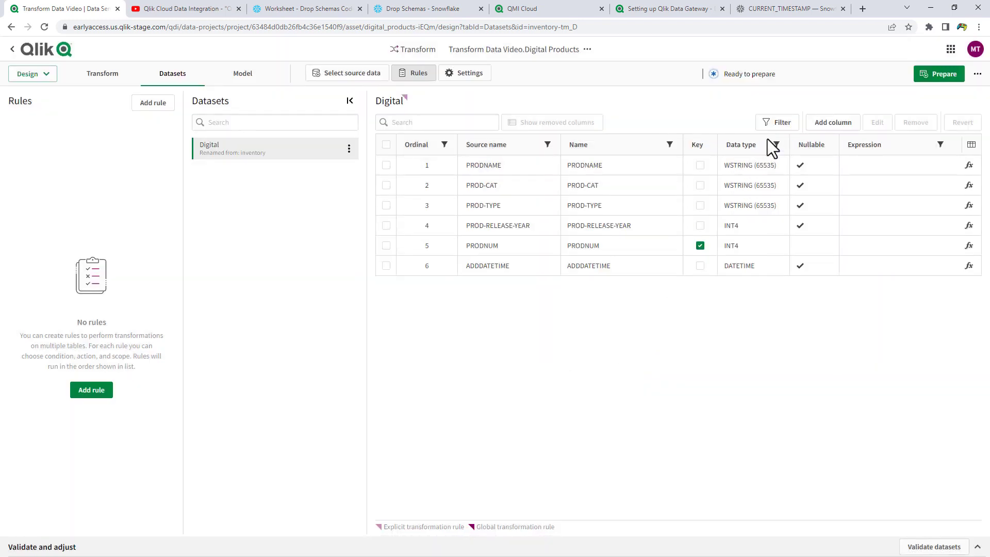
Build a filter on the Digital dataset with the expression ${PROD-TYPE} = 'Digital' and extract its parameters.
{"action": "left_click", "coordinate": [775, 125]}
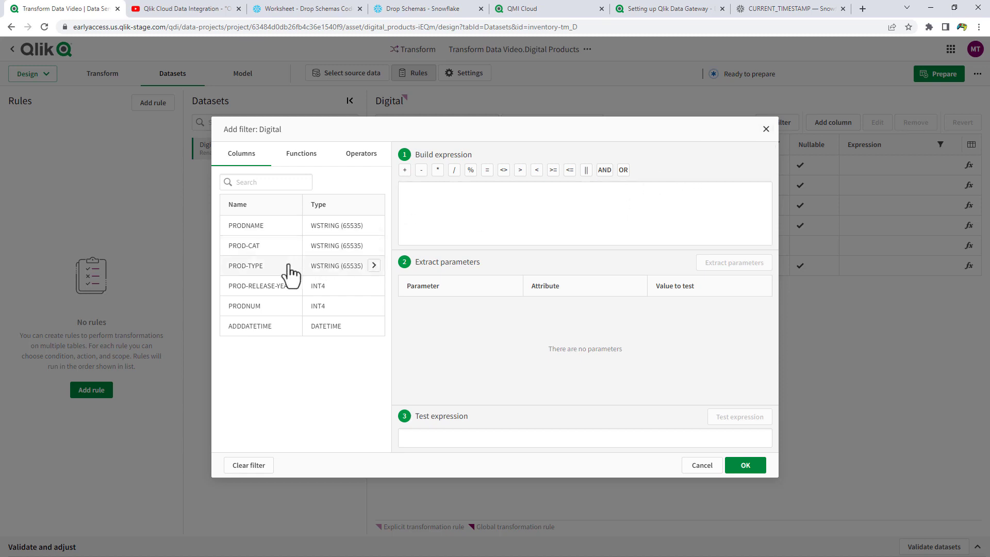
{"action": "left_click", "coordinate": [374, 266]}
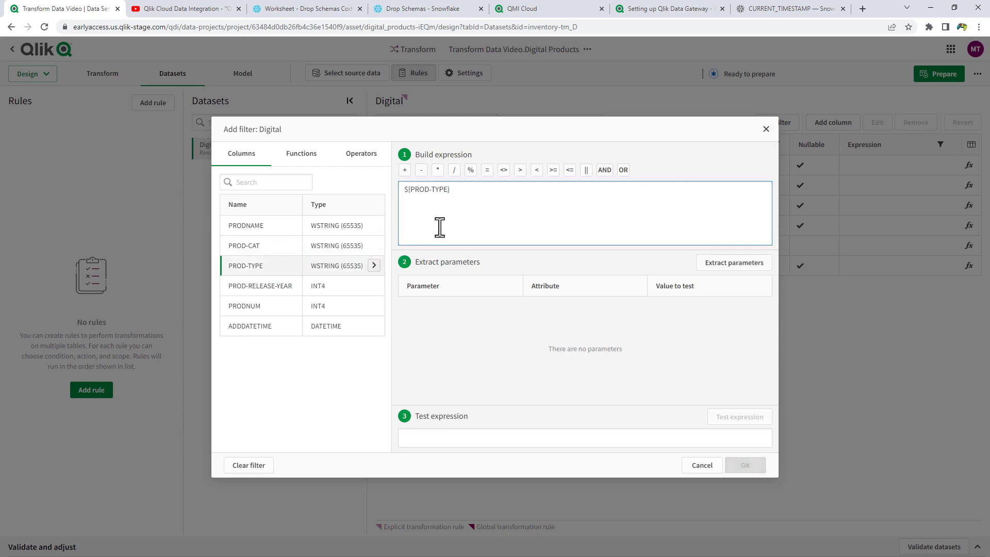
{"action": "left_click", "coordinate": [460, 193]}
{"action": "left_click", "coordinate": [486, 170]}
{"action": "type", "text": "'Digital"}
{"action": "left_click", "coordinate": [711, 268]}
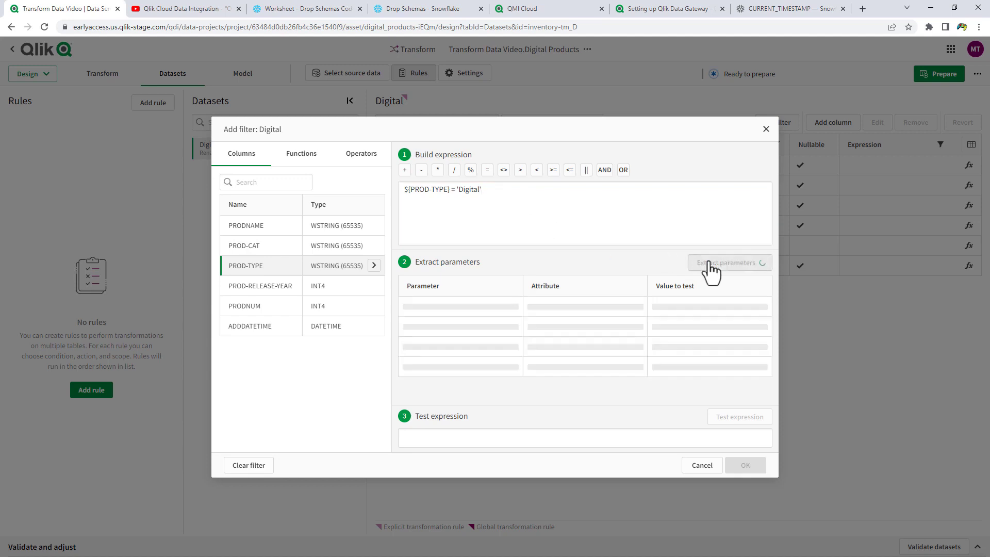
Test the filter expression with the PROD-TYPE values Digital and sssss, and apply the filter to the dataset.
{"action": "left_click", "coordinate": [693, 307]}
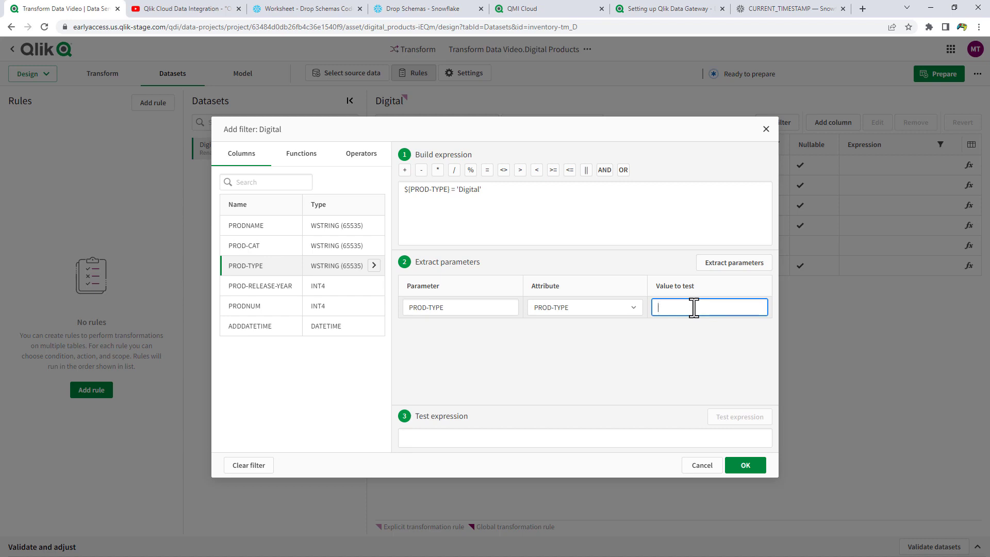
{"action": "type", "text": "Digital"}
{"action": "left_click", "coordinate": [728, 419]}
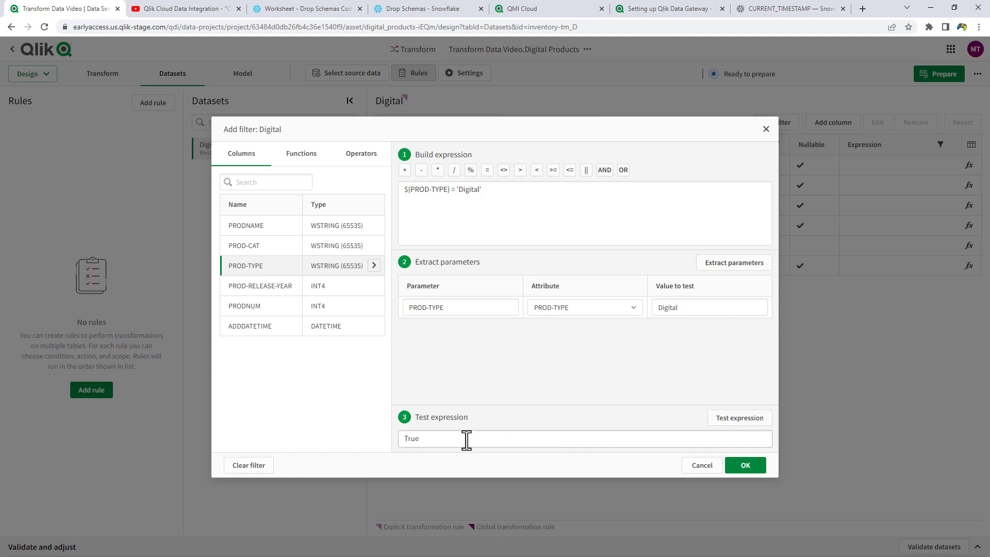
{"action": "left_click_drag", "start_coordinate": [694, 309], "coordinate": [651, 310]}
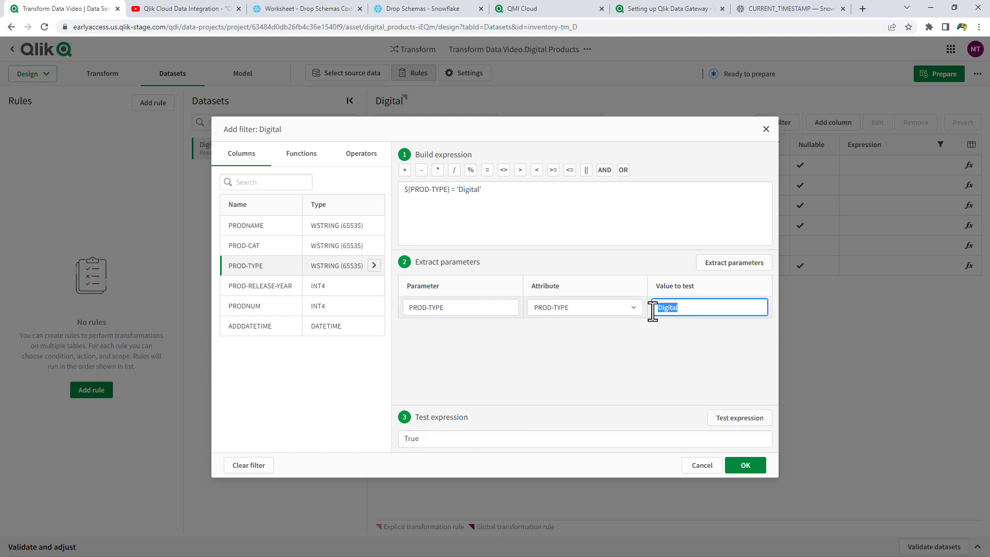
{"action": "type", "text": "sssss"}
{"action": "left_click", "coordinate": [729, 419]}
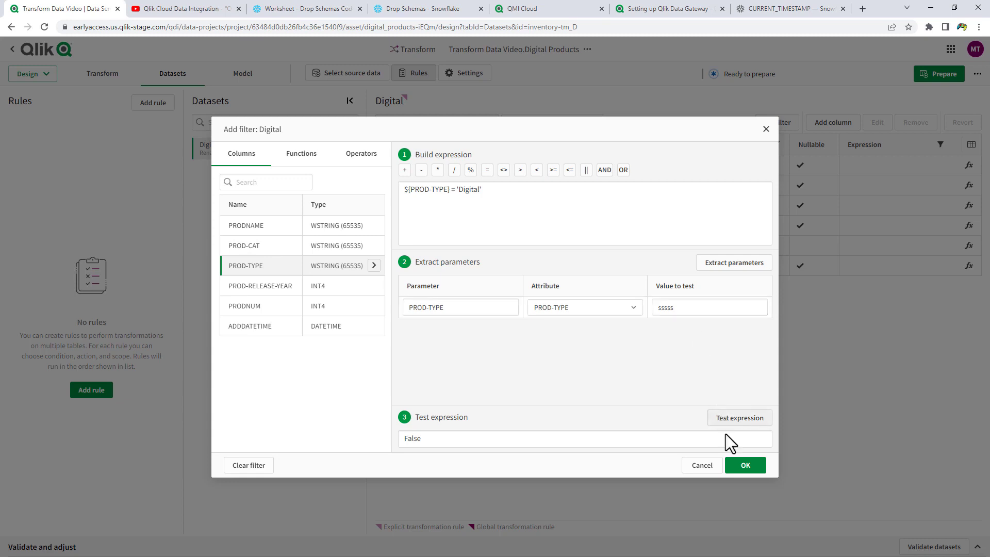
{"action": "left_click", "coordinate": [746, 466]}
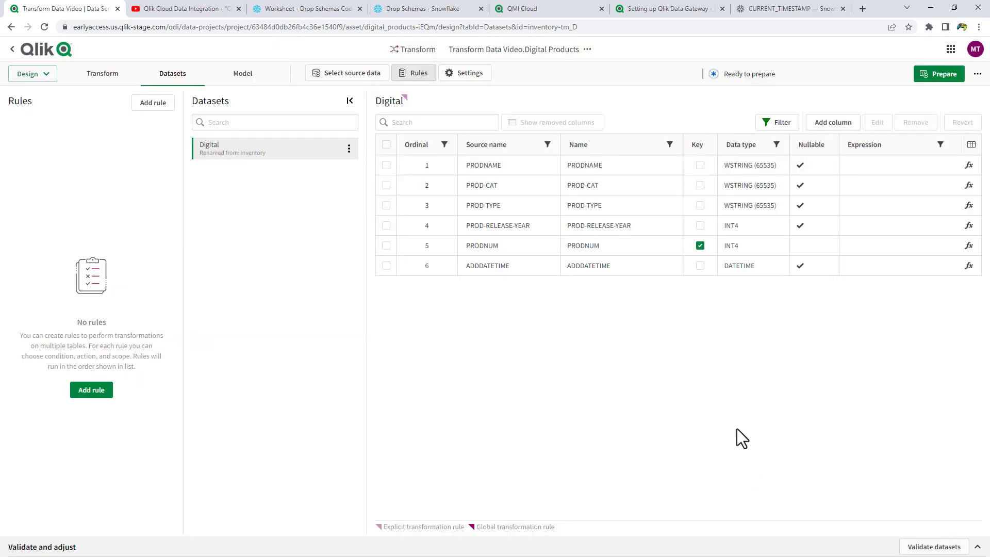
Set the Digital Products transform's data asset schema to reporting and its storage option to Materialized.
{"action": "left_click", "coordinate": [468, 76]}
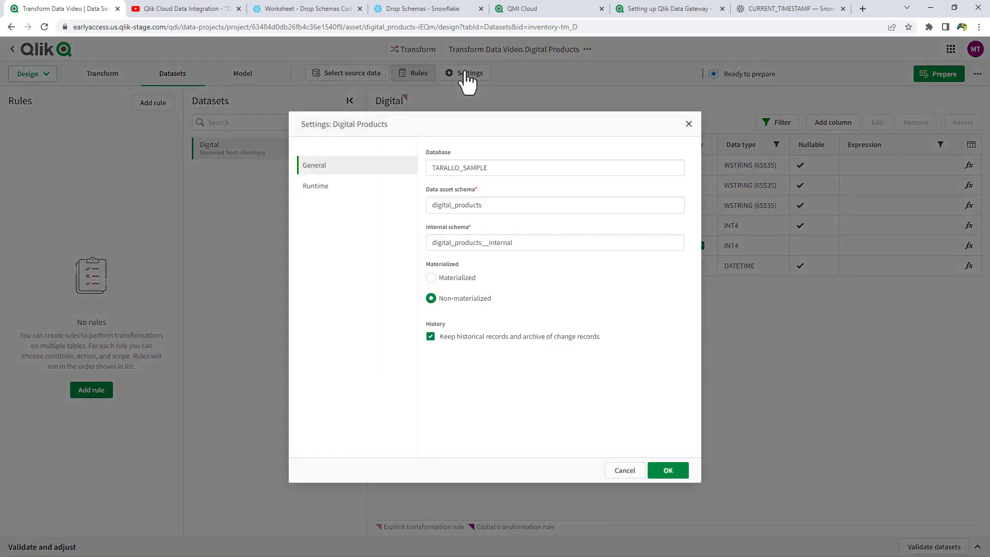
{"action": "double_click", "coordinate": [517, 205]}
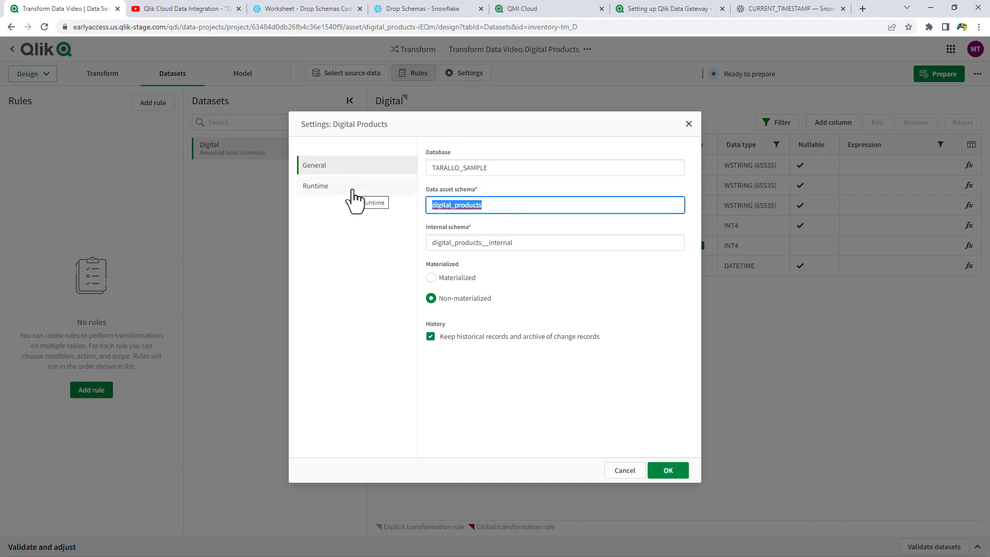
{"action": "type", "text": "reporting"}
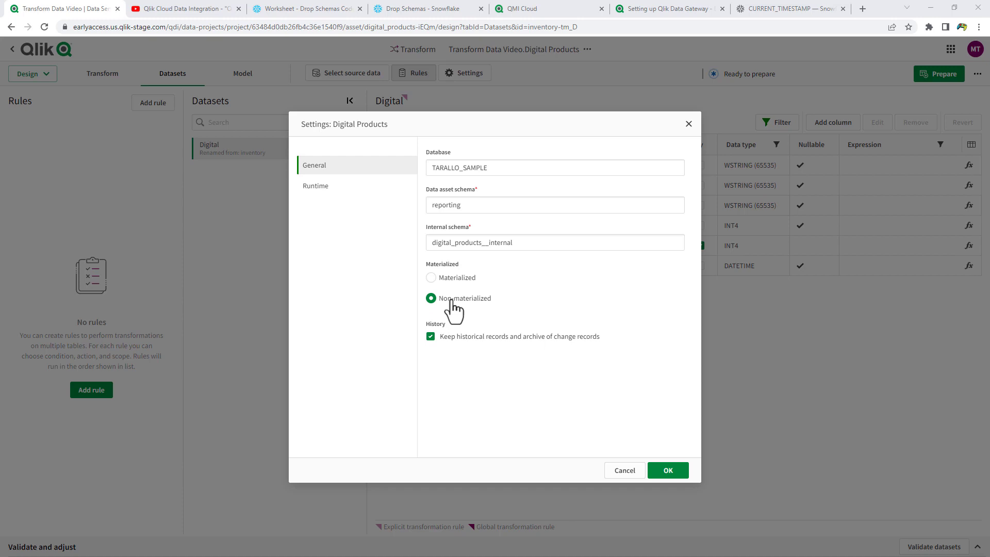
{"action": "left_click", "coordinate": [432, 279]}
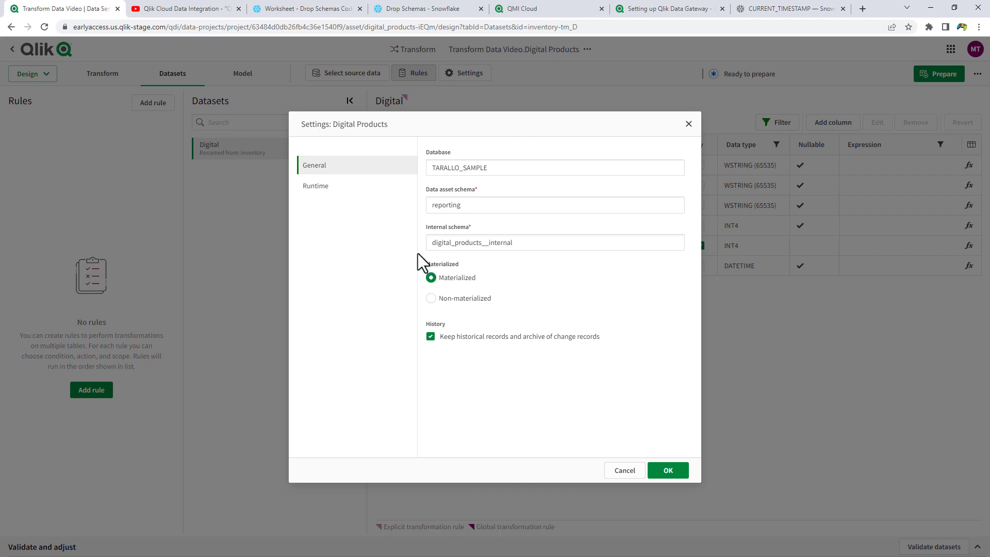
Set the transform's runtime apply interval to 1 minute and save the Digital Products settings.
{"action": "left_click", "coordinate": [344, 191]}
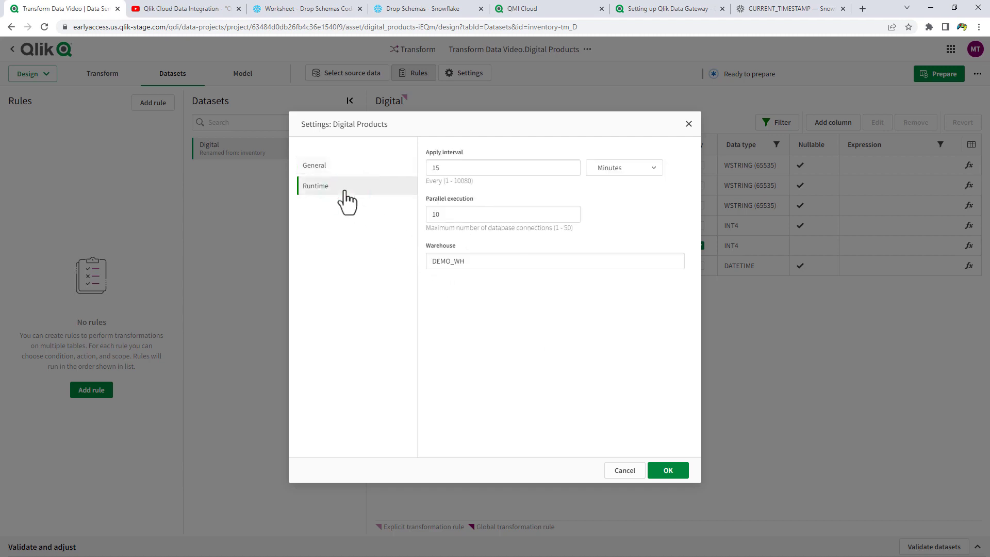
{"action": "double_click", "coordinate": [440, 163]}
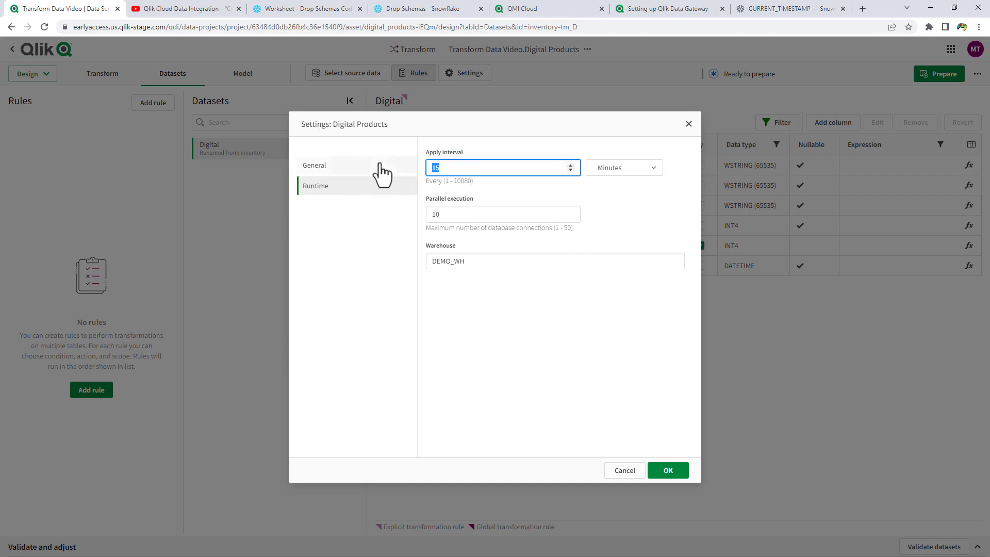
{"action": "type", "text": "1"}
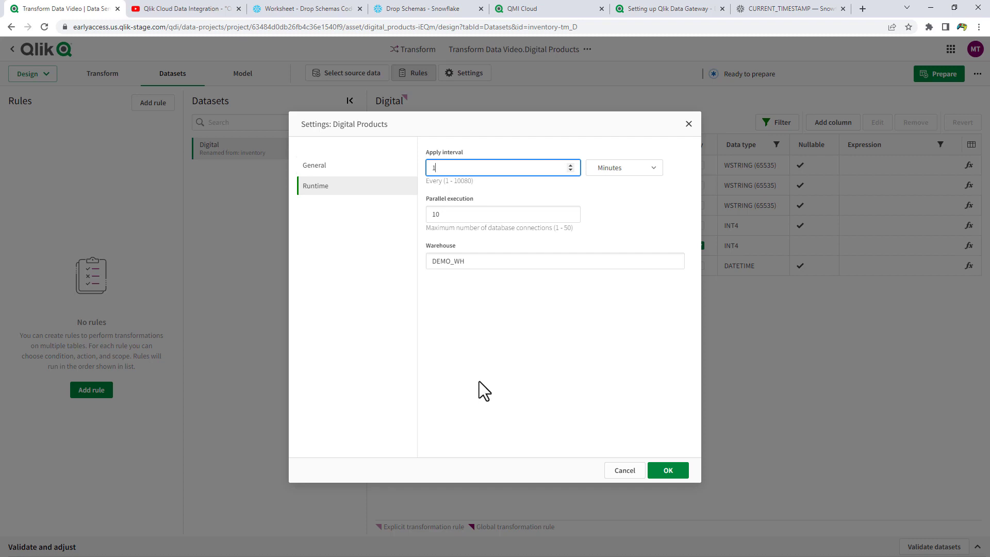
{"action": "left_click", "coordinate": [330, 169]}
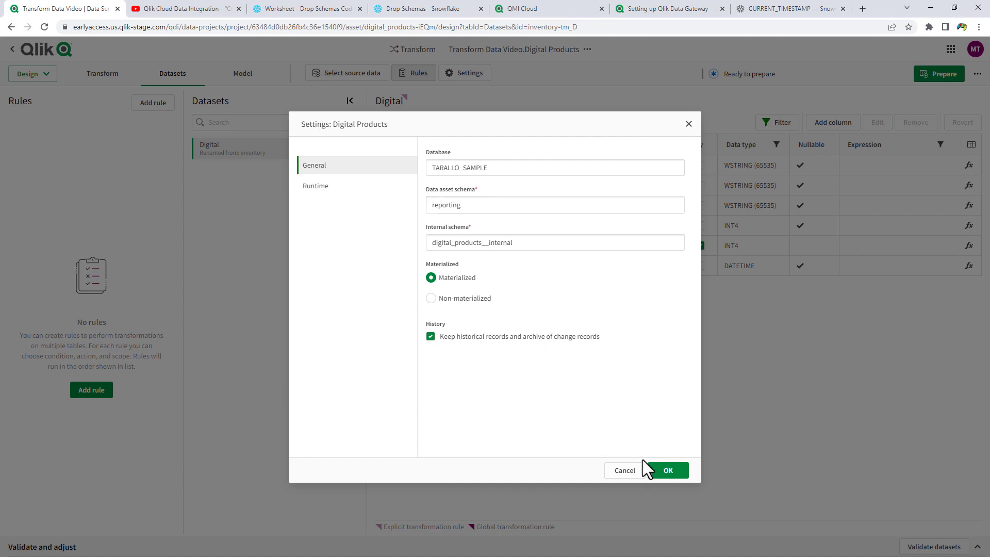
{"action": "left_click", "coordinate": [675, 472]}
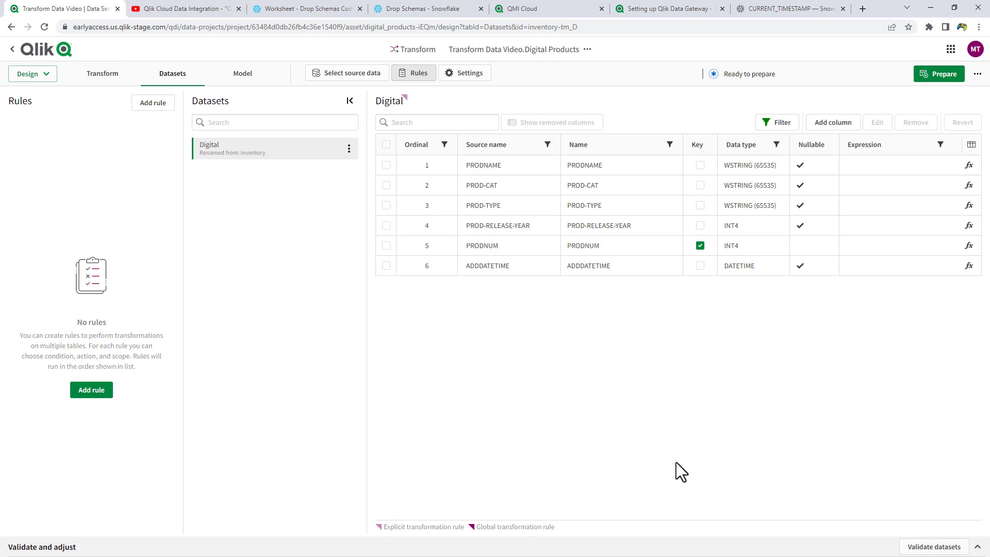
Prepare the Digital Products transform, run it and open its monitoring view.
{"action": "left_click", "coordinate": [934, 77]}
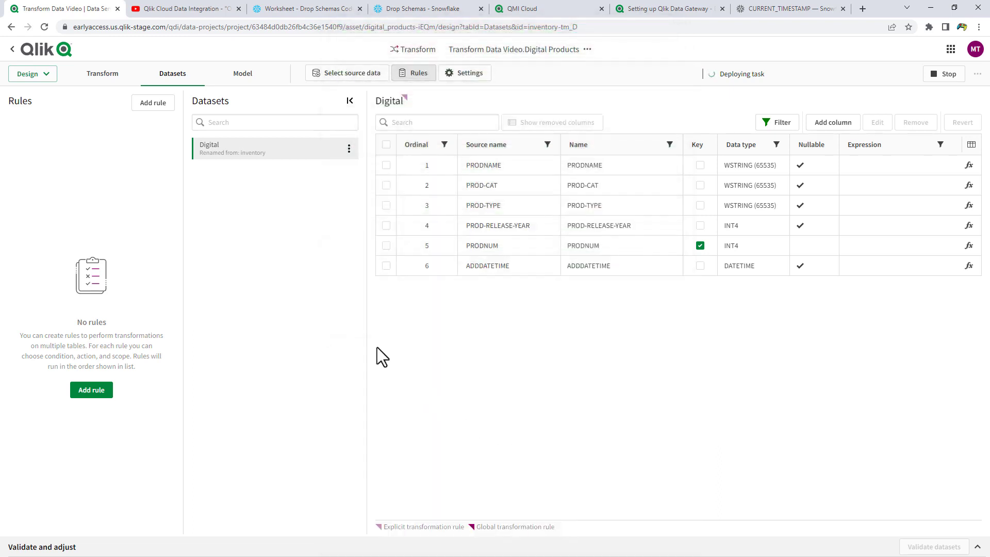
{"action": "left_click", "coordinate": [44, 78]}
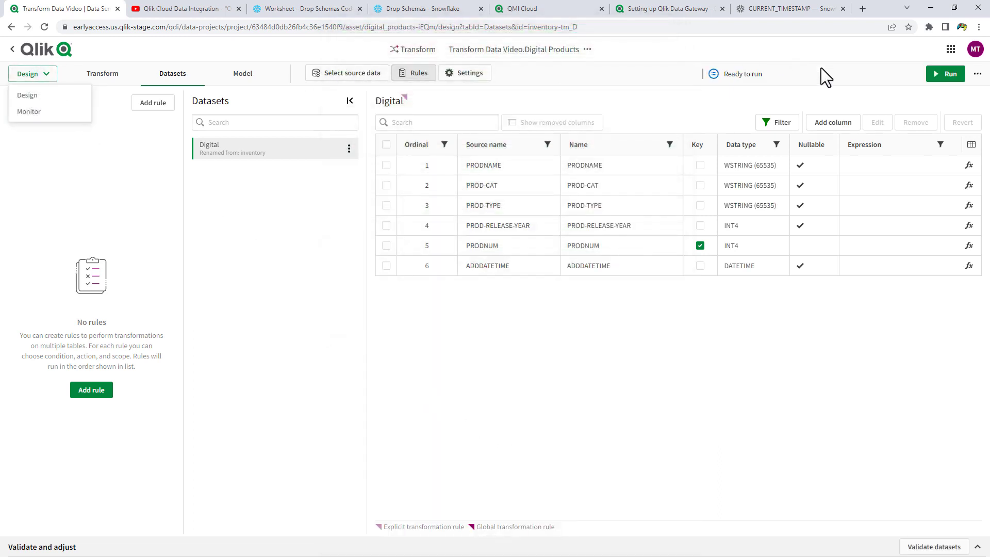
{"action": "left_click", "coordinate": [947, 78]}
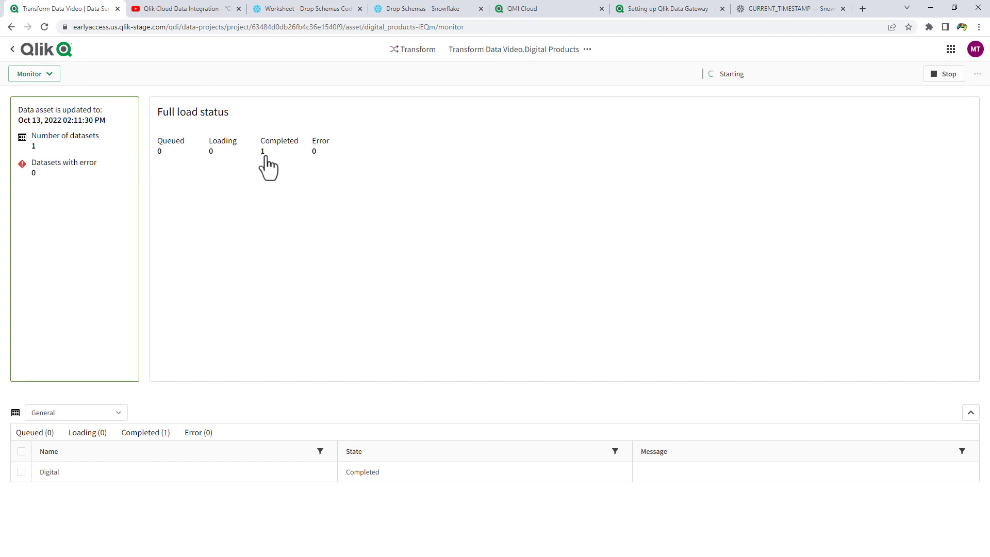
Open the Analog Products transform from the project pipeline and add the standardized inventory dataset to its target.
{"action": "left_click", "coordinate": [47, 54]}
{"action": "mouse_move", "coordinate": [810, 389]}
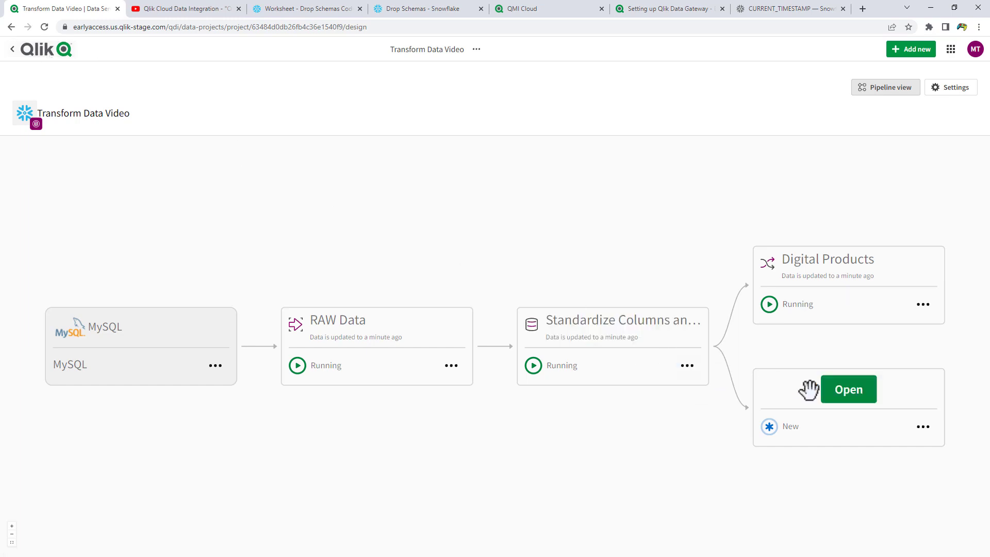
{"action": "left_click", "coordinate": [839, 398]}
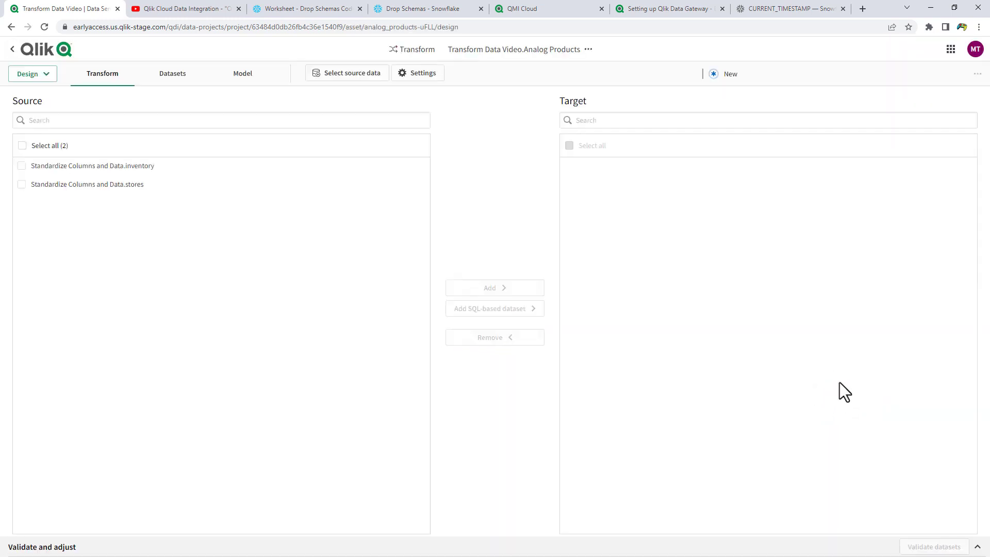
{"action": "left_click", "coordinate": [22, 166]}
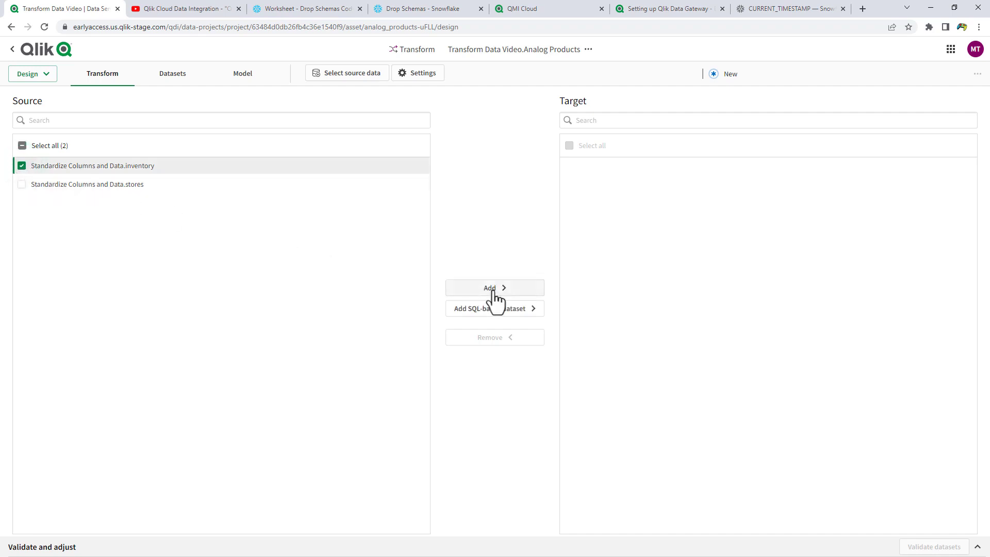
{"action": "left_click", "coordinate": [494, 292]}
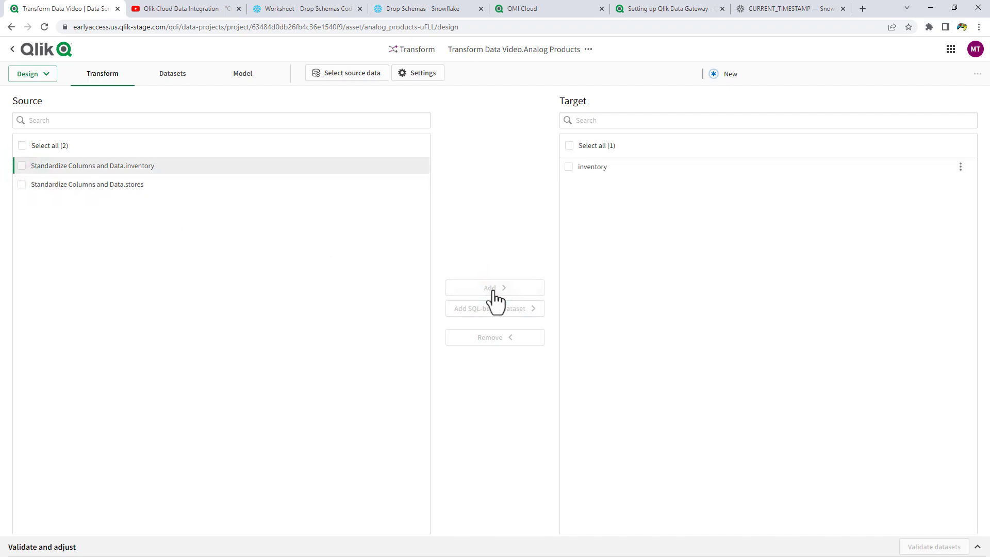
Rename the inventory target dataset in the Analog Products transform as Analog.
{"action": "left_click", "coordinate": [162, 78]}
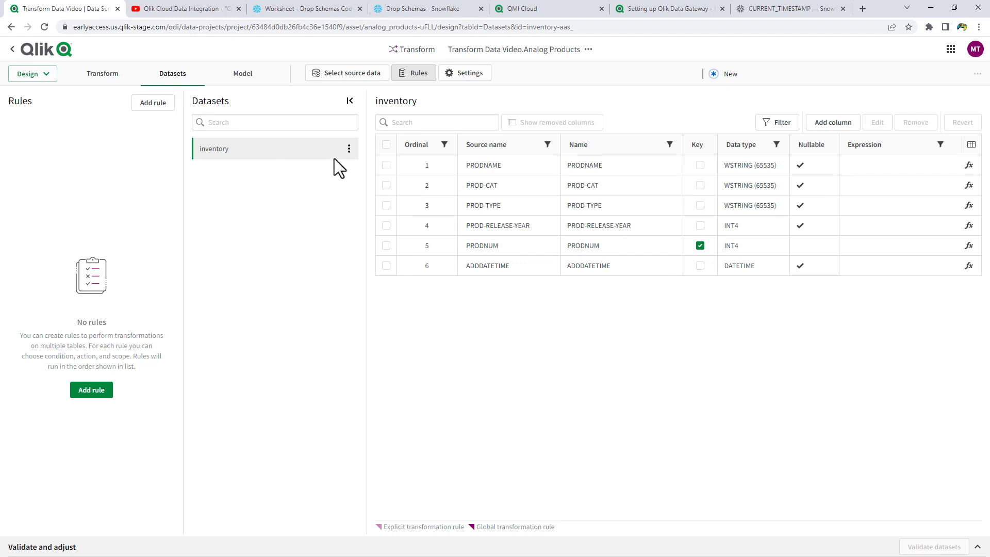
{"action": "left_click", "coordinate": [349, 149]}
{"action": "left_click", "coordinate": [368, 188]}
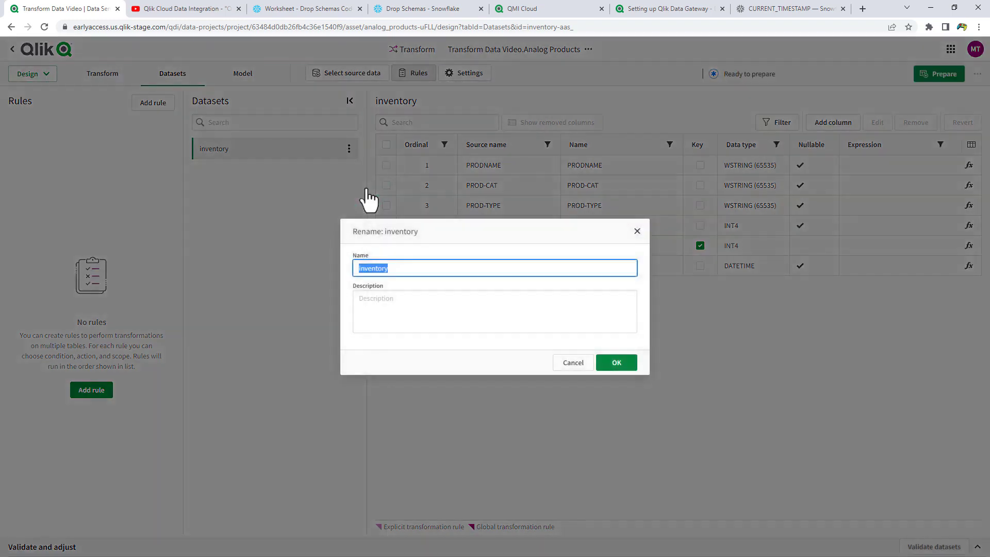
{"action": "type", "text": "Analog"}
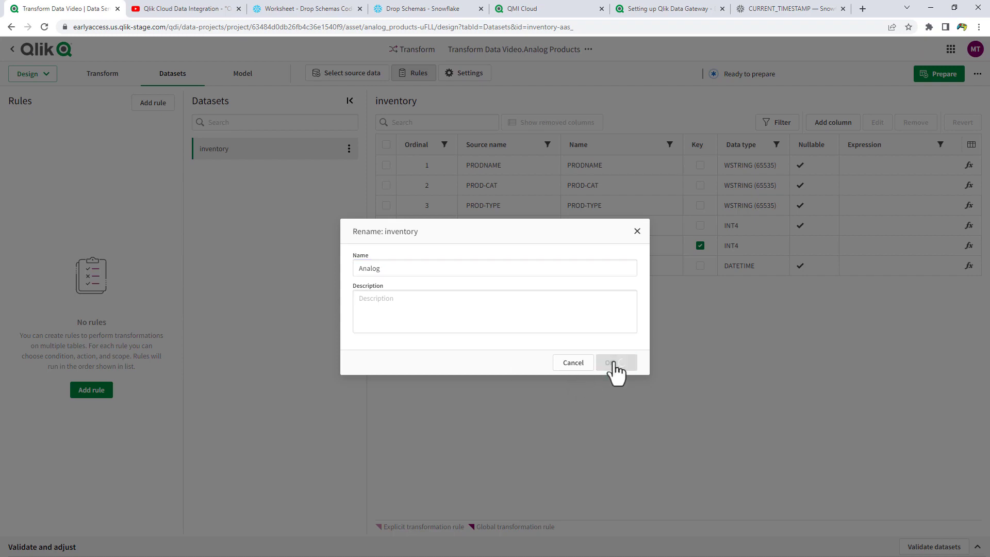
{"action": "left_click", "coordinate": [617, 364]}
Build a filter on the Analog dataset with the expression ${PROD-TYPE}='Analog' and extract its parameters.
{"action": "left_click", "coordinate": [774, 124]}
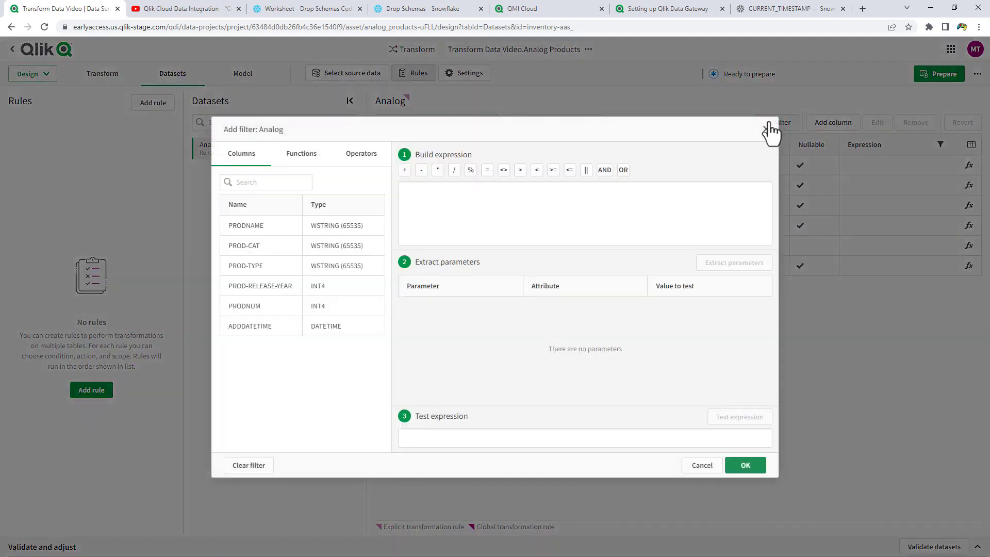
{"action": "left_click", "coordinate": [269, 266]}
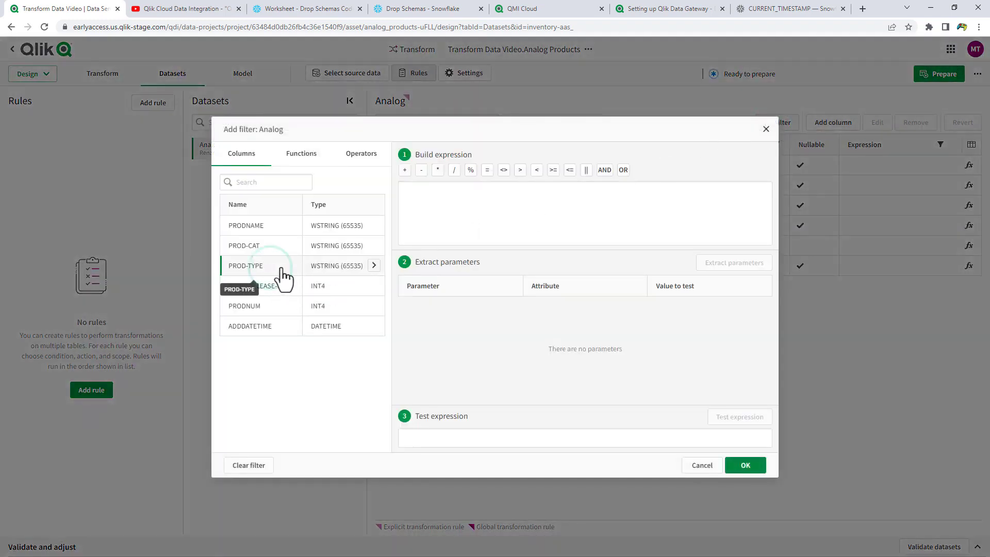
{"action": "left_click", "coordinate": [374, 265]}
{"action": "type", "text": "="}
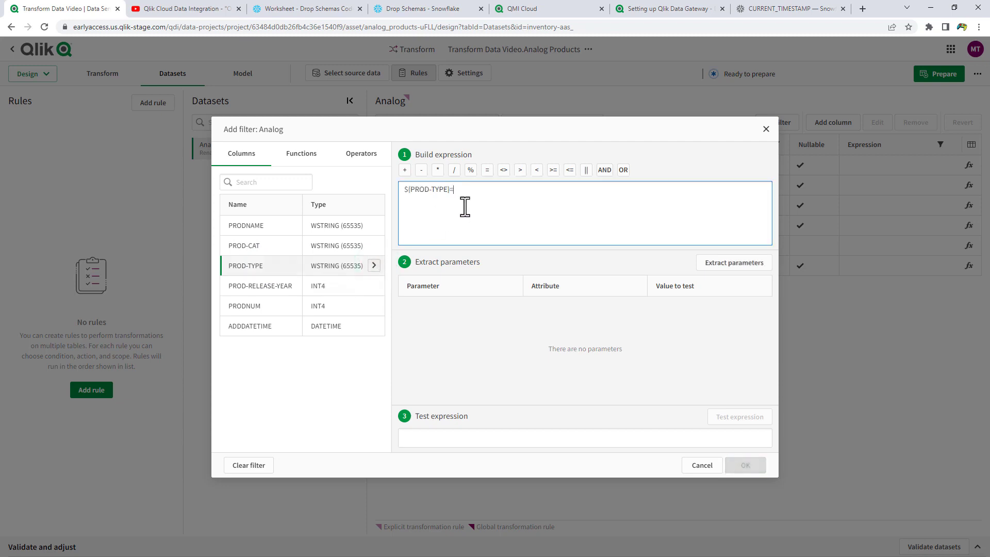
{"action": "type", "text": "'Analog'"}
{"action": "left_click", "coordinate": [714, 264]}
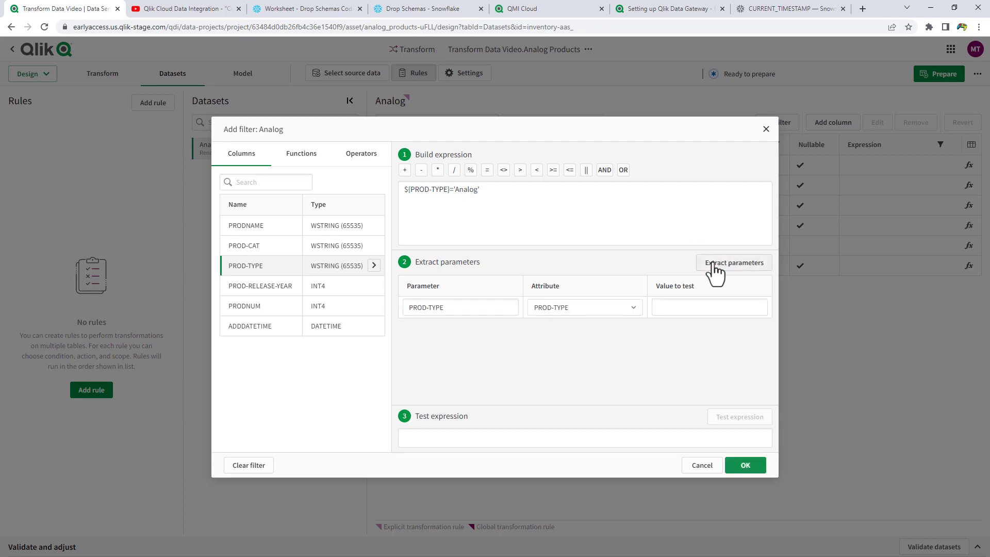
Test the filter expression with the PROD-TYPE value Analog and apply the filter to the dataset.
{"action": "left_click", "coordinate": [702, 308]}
{"action": "type", "text": "Analog"}
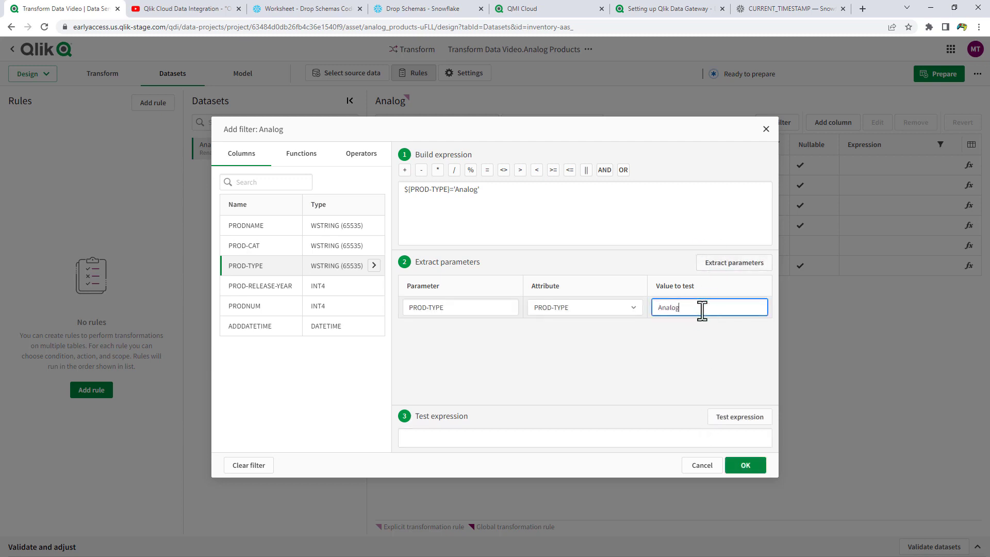
{"action": "left_click", "coordinate": [733, 421]}
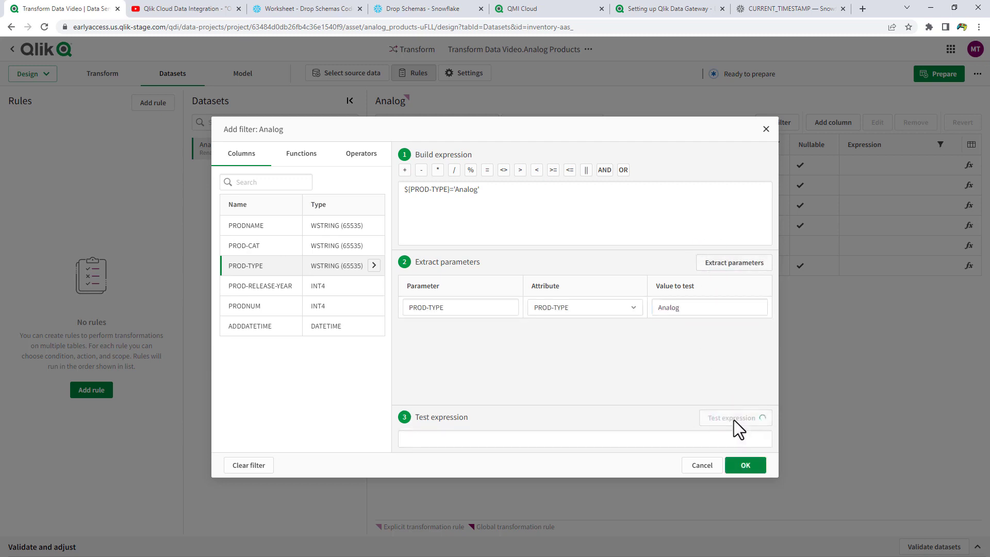
{"action": "left_click", "coordinate": [750, 467]}
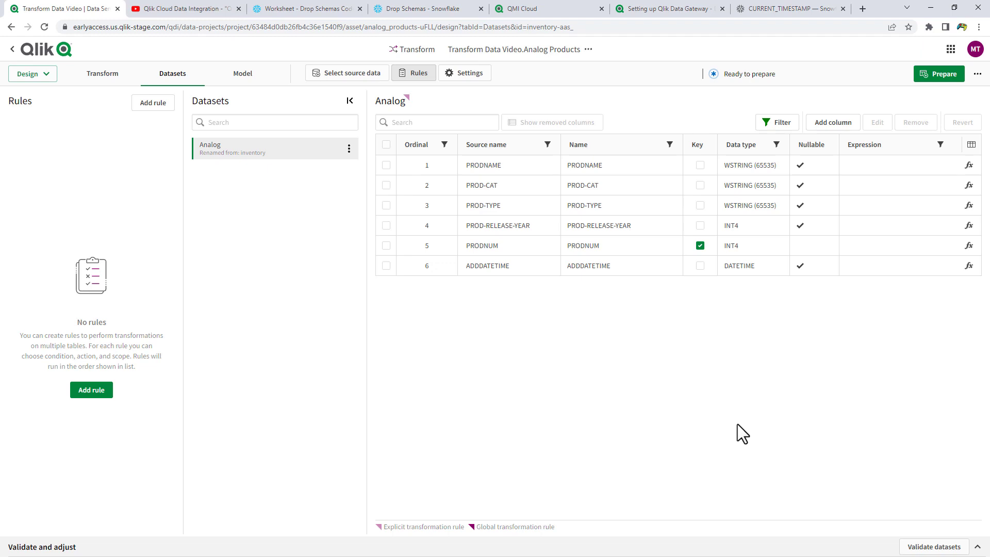
Start an expression for the PROD-TYPE column of the Analog dataset and insert the logical function $IFF.
{"action": "left_click", "coordinate": [969, 206]}
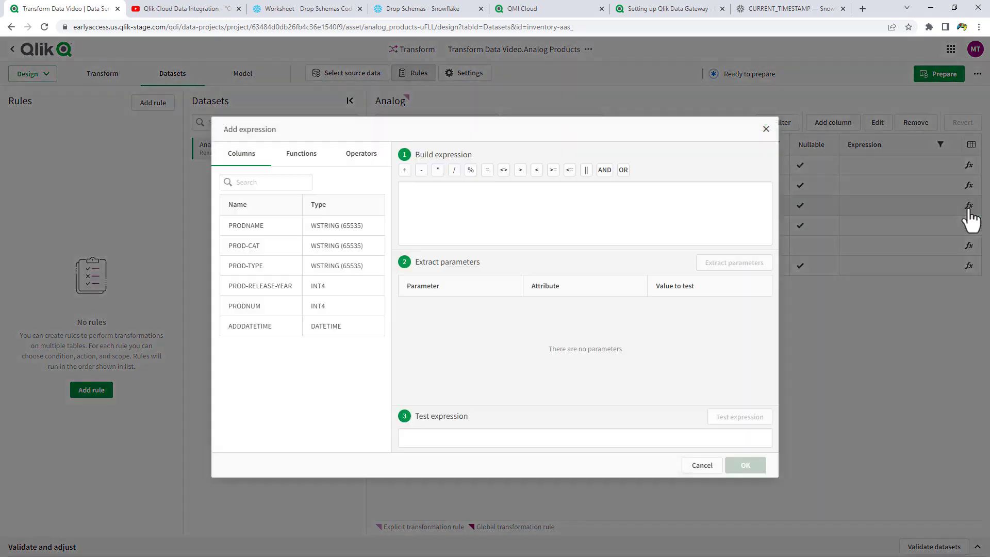
{"action": "left_click", "coordinate": [304, 155]}
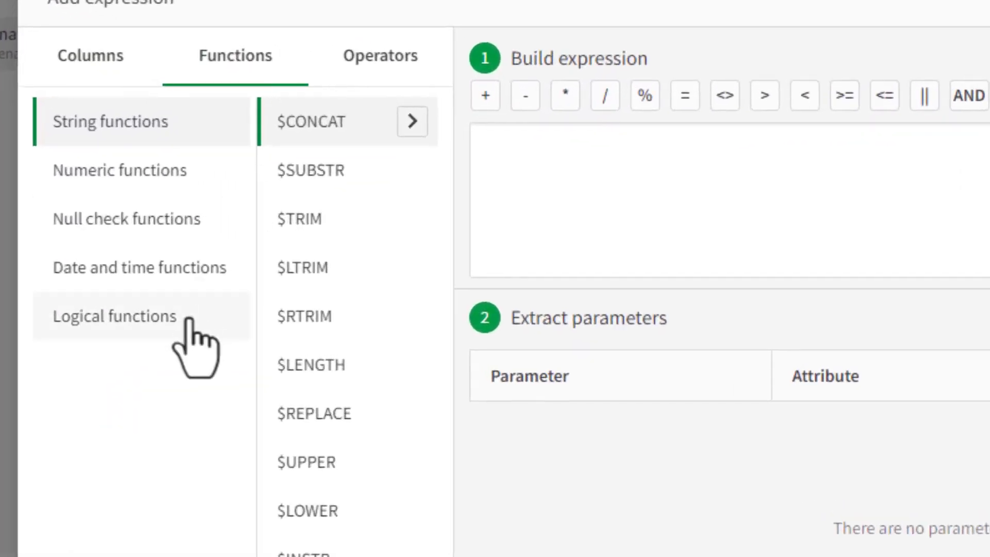
{"action": "left_click", "coordinate": [188, 320]}
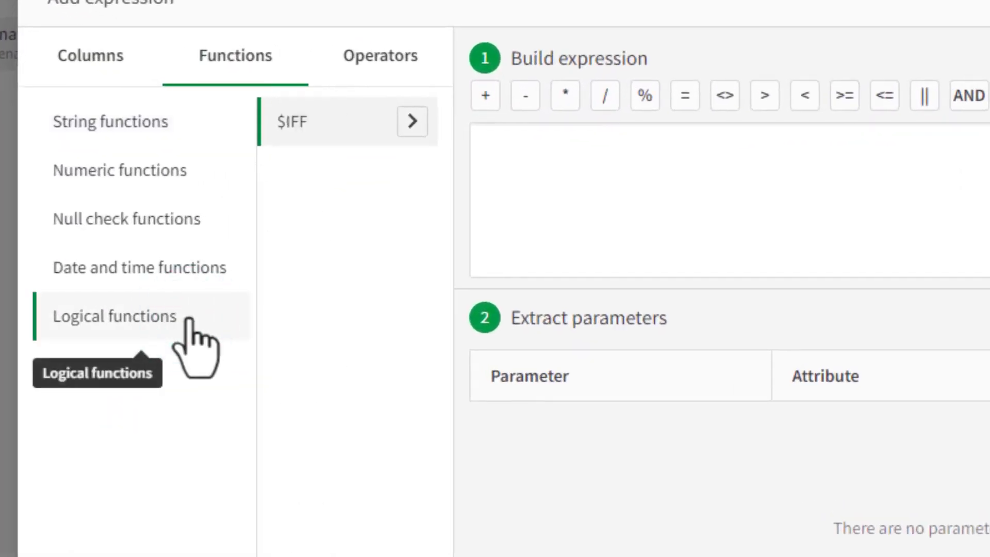
{"action": "left_click", "coordinate": [412, 122]}
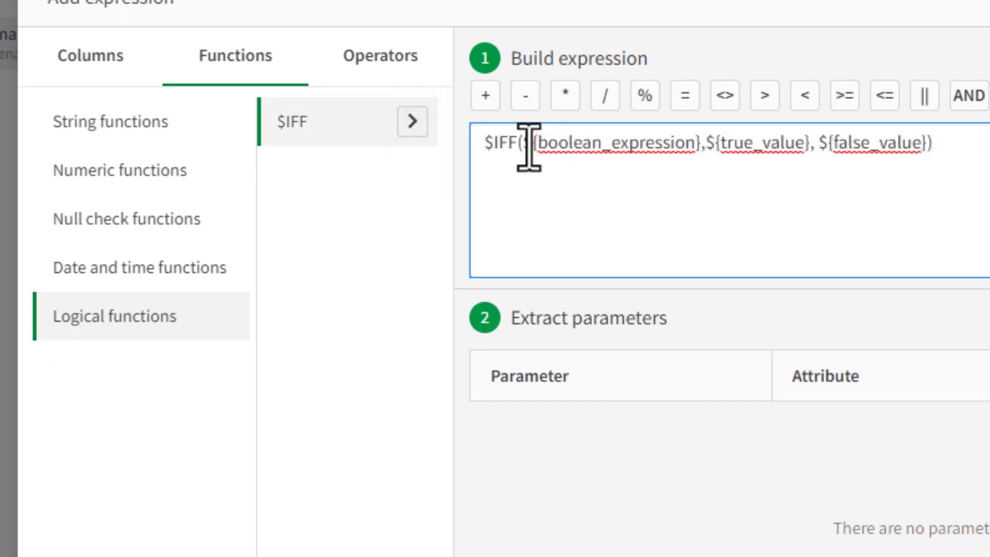
Replace the boolean_expression placeholder in the $IFF function with the condition ${PROD-TYPE}='Analog'.
{"action": "left_click", "coordinate": [89, 56]}
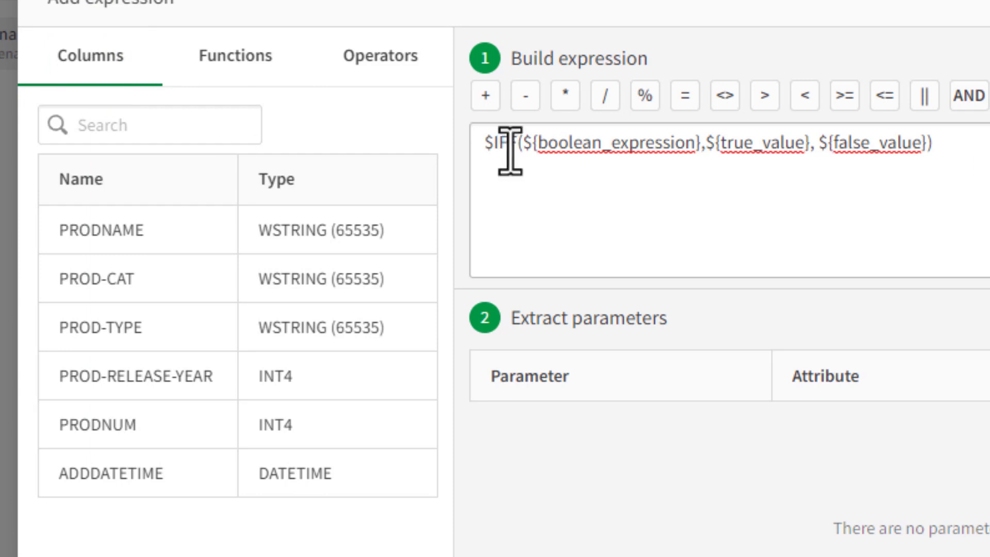
{"action": "left_click_drag", "start_coordinate": [521, 144], "coordinate": [706, 149]}
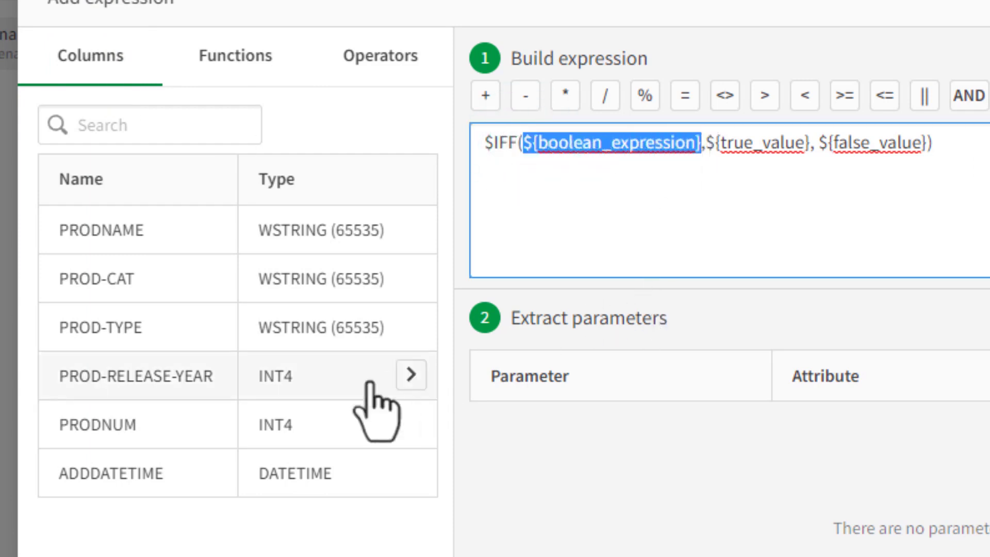
{"action": "left_click", "coordinate": [411, 326]}
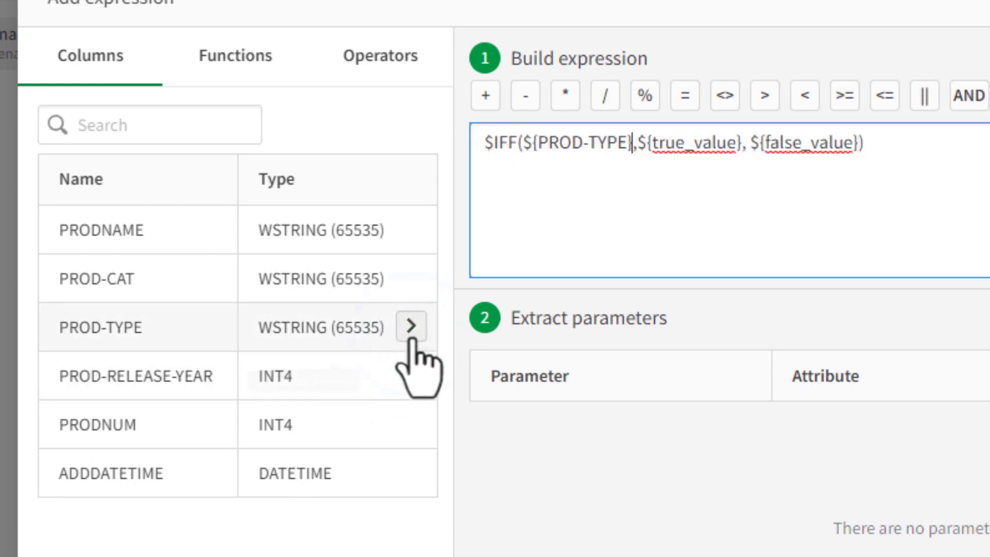
{"action": "type", "text": "='Anal"}
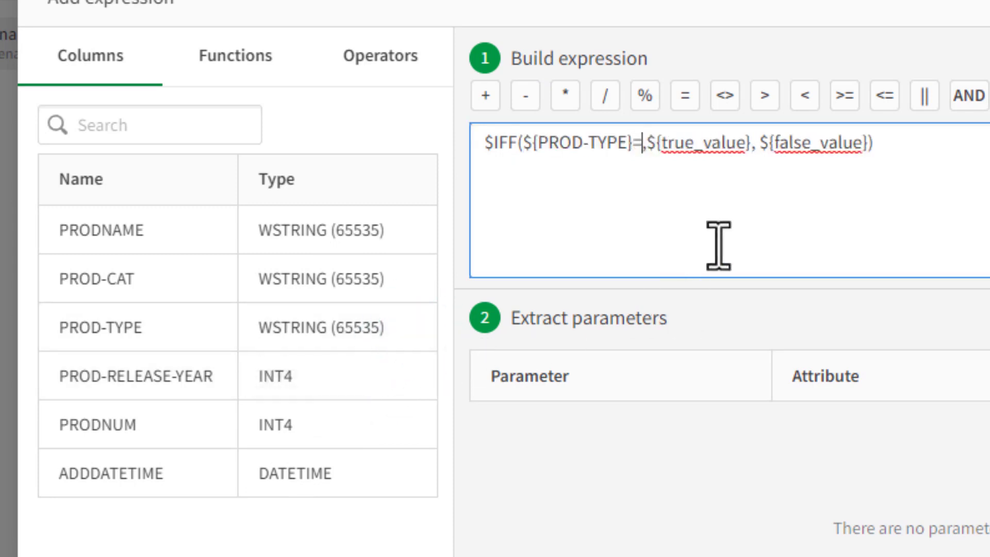
{"action": "type", "text": "og'"}
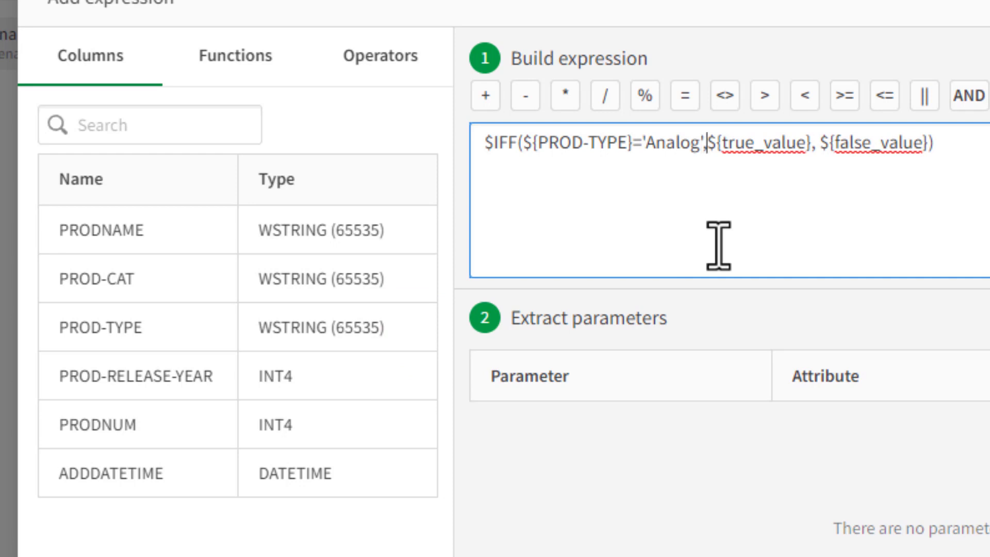
Replace the true_value placeholder in the $IFF function with the text 'Discontinued'.
{"action": "type", "text": ",'Discon"}
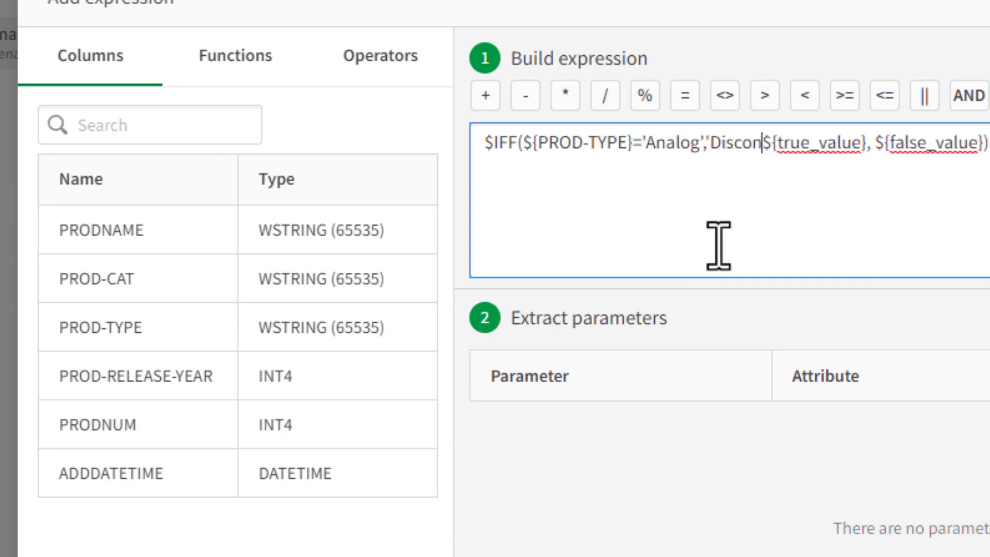
{"action": "type", "text": "tinued'"}
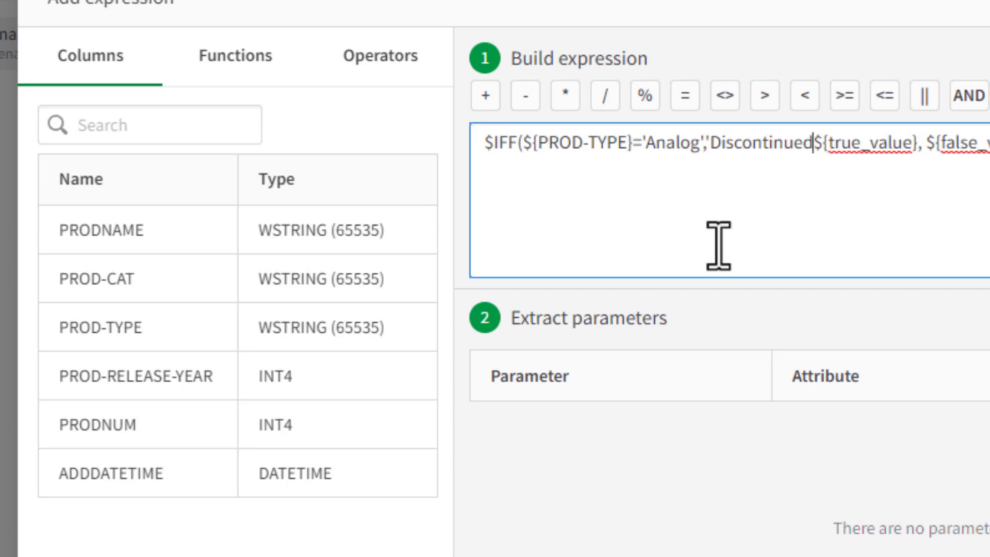
{"action": "key", "text": "Delete"}
{"action": "key", "text": "Delete"}
{"action": "key", "text": "Delete"}
{"action": "key", "text": "Delete"}
{"action": "key", "text": "Delete"}
{"action": "key", "text": "Delete"}
{"action": "key", "text": "Delete"}
{"action": "key", "text": "Delete"}
{"action": "key", "text": "Delete"}
{"action": "key", "text": "Delete"}
{"action": "key", "text": "Delete"}
{"action": "key", "text": "Delete"}
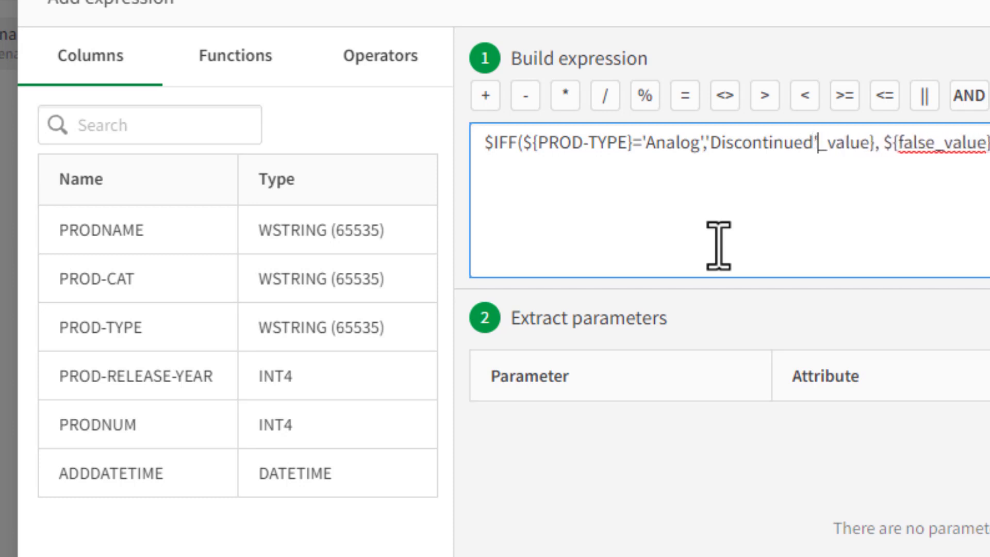
{"action": "key", "text": "Delete"}
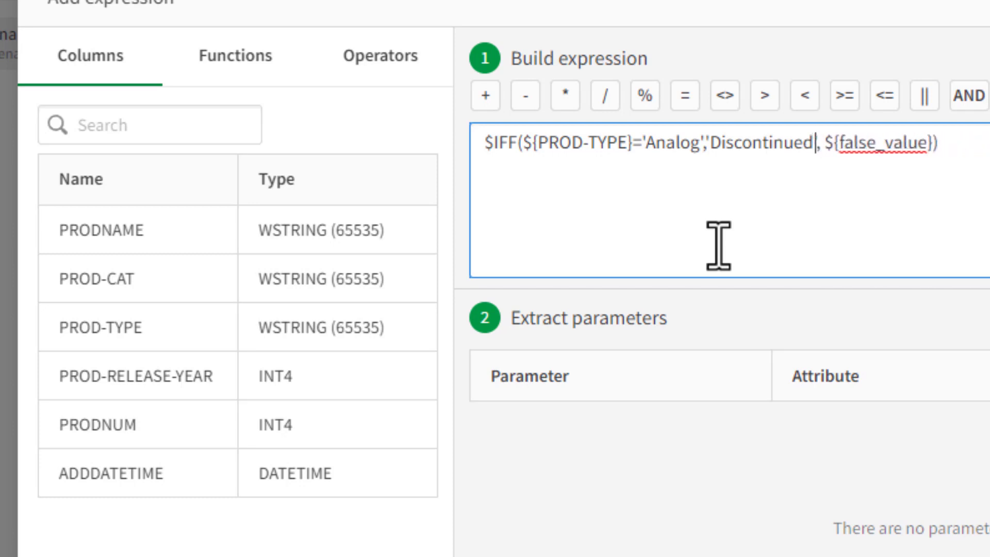
{"action": "key", "text": "Right"}
{"action": "key", "text": "Delete"}
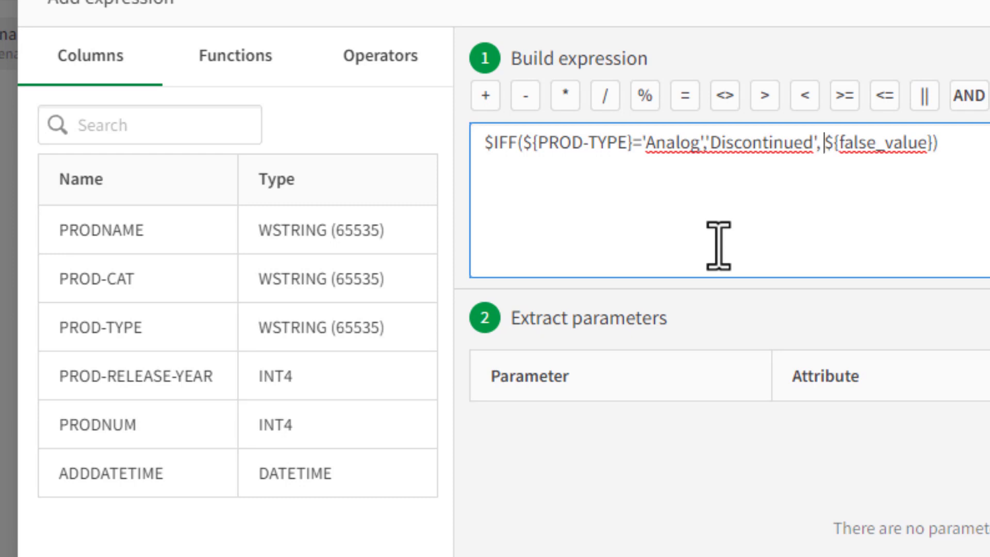
Replace the false_value placeholder in the $IFF function with the text 'other'.
{"action": "type", "text": "'other'"}
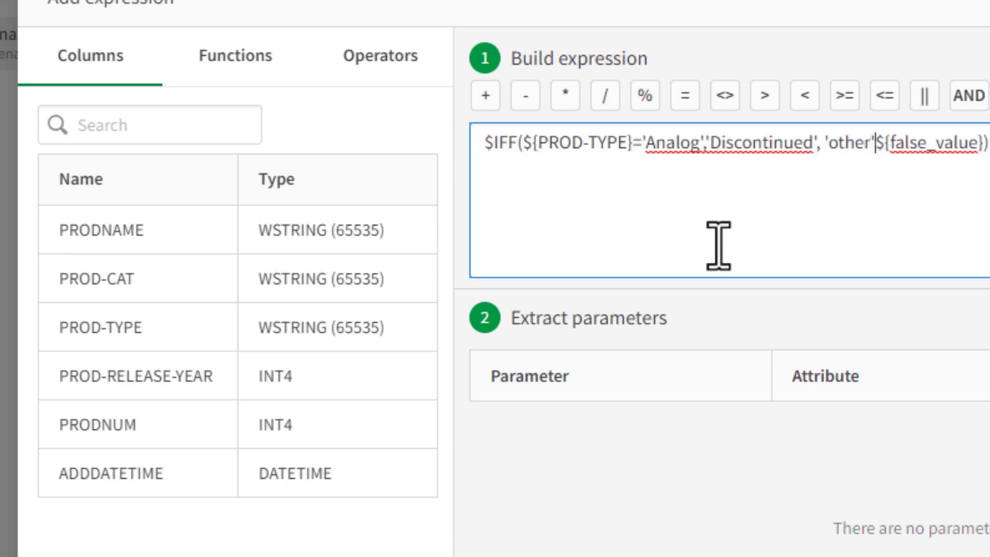
{"action": "key", "text": "Delete"}
{"action": "key", "text": "Delete"}
{"action": "key", "text": "Delete"}
{"action": "key", "text": "Delete"}
{"action": "key", "text": "Delete"}
{"action": "key", "text": "Delete"}
{"action": "key", "text": "Delete"}
{"action": "key", "text": "Delete"}
{"action": "key", "text": "Delete"}
{"action": "key", "text": "Delete"}
{"action": "key", "text": "Delete"}
{"action": "key", "text": "Delete"}
{"action": "key", "text": "Delete"}
{"action": "key", "text": "Delete"}
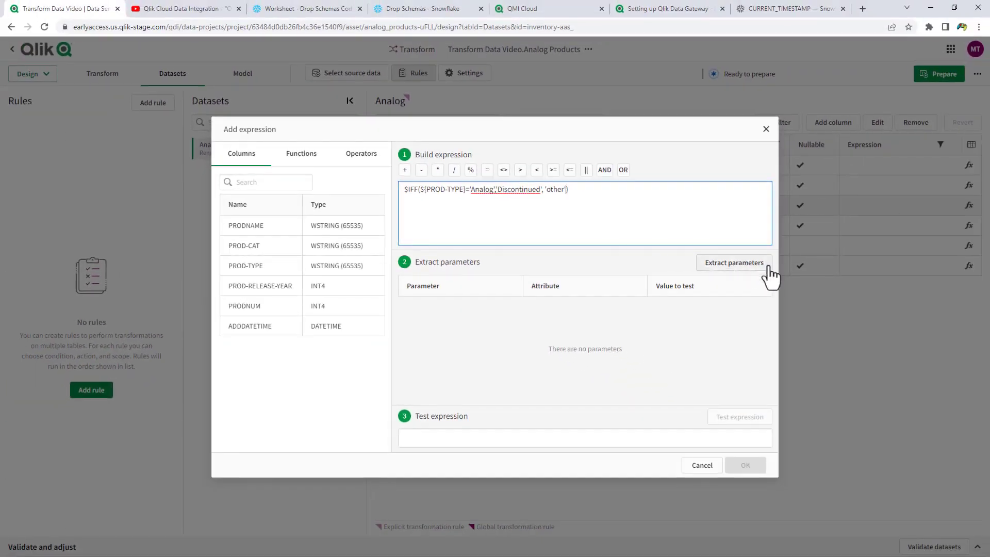
Extract the expression's parameters and test it with the PROD-TYPE value Analog.
{"action": "left_click", "coordinate": [975, 292]}
{"action": "left_click", "coordinate": [704, 309]}
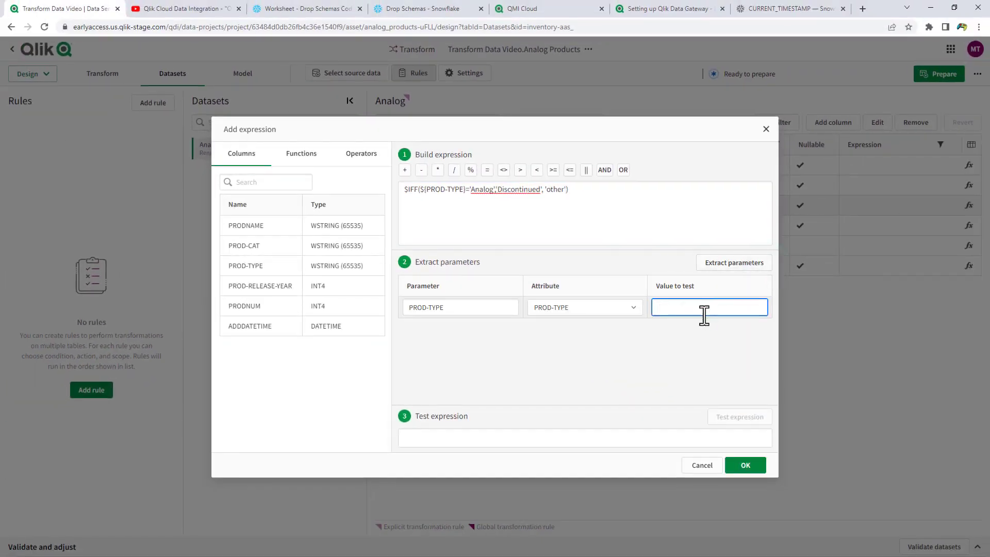
{"action": "type", "text": "Analog"}
{"action": "left_click", "coordinate": [744, 419]}
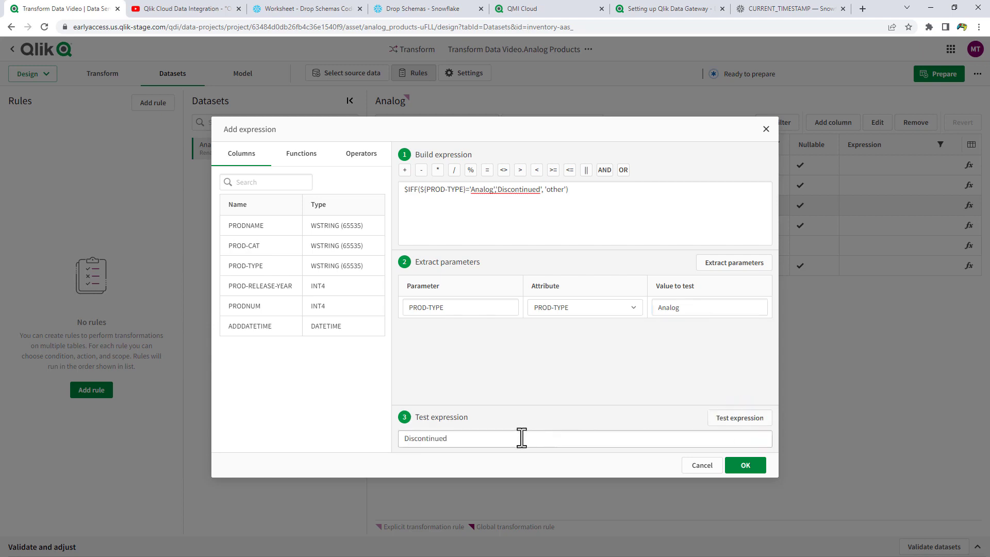
{"action": "left_click_drag", "start_coordinate": [513, 436], "coordinate": [383, 438]}
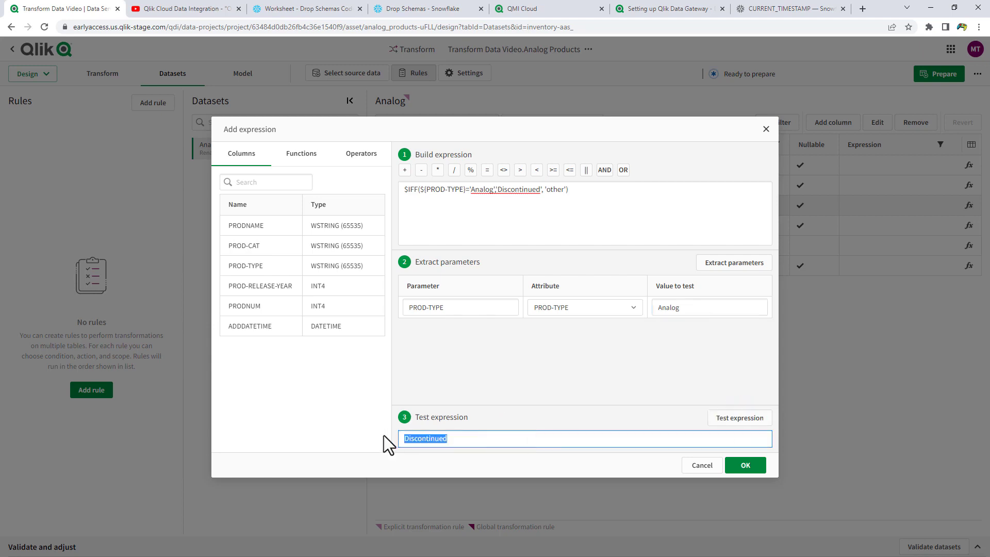
Test the expression with the PROD-TYPE value other12345 and apply it to the PROD-TYPE column.
{"action": "double_click", "coordinate": [699, 308]}
{"action": "type", "text": "other1"}
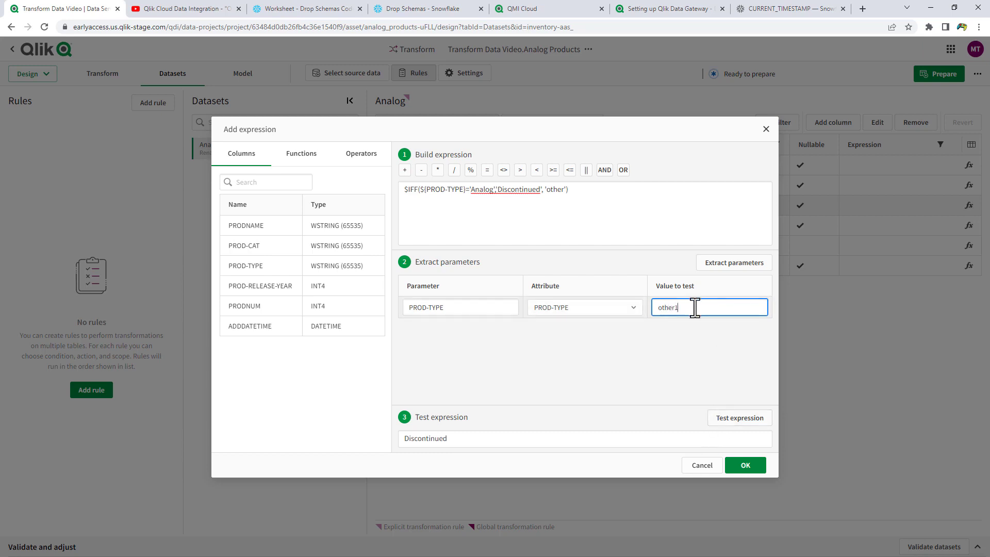
{"action": "type", "text": "2345"}
{"action": "left_click", "coordinate": [741, 418]}
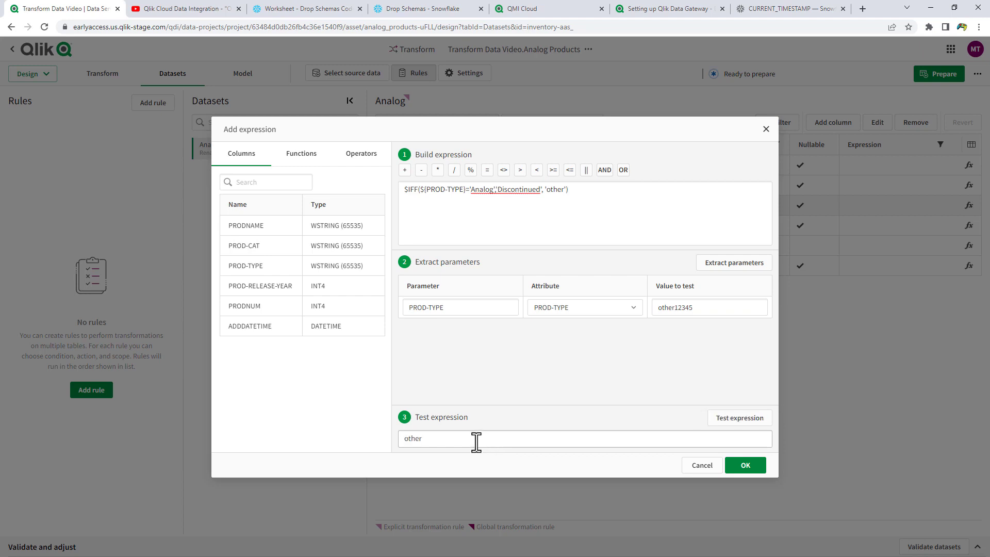
{"action": "left_click", "coordinate": [746, 470]}
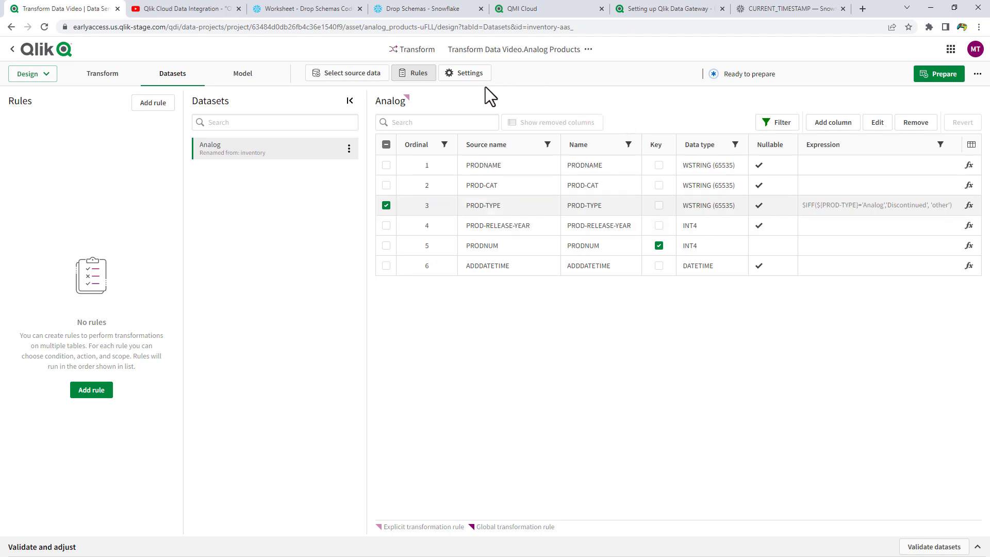
In the Analog Products settings, set the data asset schema to reporting and make the output materialized.
{"action": "left_click", "coordinate": [476, 74]}
{"action": "left_click", "coordinate": [502, 212]}
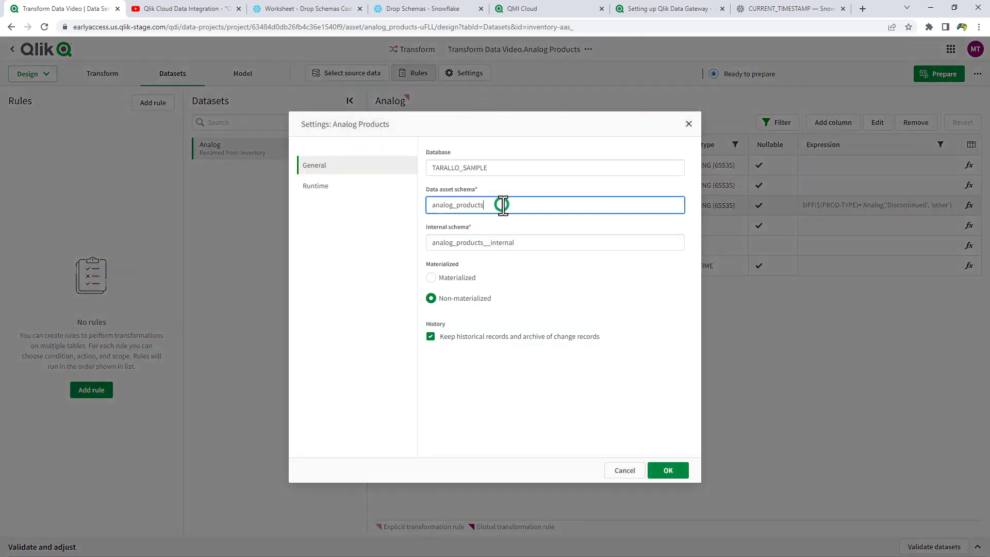
{"action": "key", "text": "ctrl+a"}
{"action": "type", "text": "reporting"}
{"action": "left_click", "coordinate": [432, 278]}
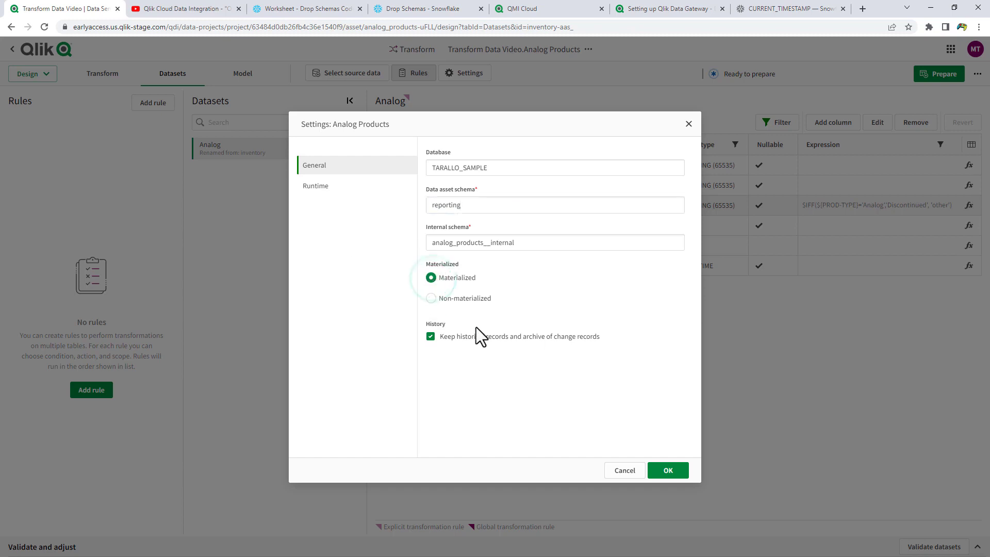
Set the runtime apply interval to 1 minute and save the Analog Products settings.
{"action": "left_click", "coordinate": [350, 189]}
{"action": "double_click", "coordinate": [487, 167]}
{"action": "type", "text": "1"}
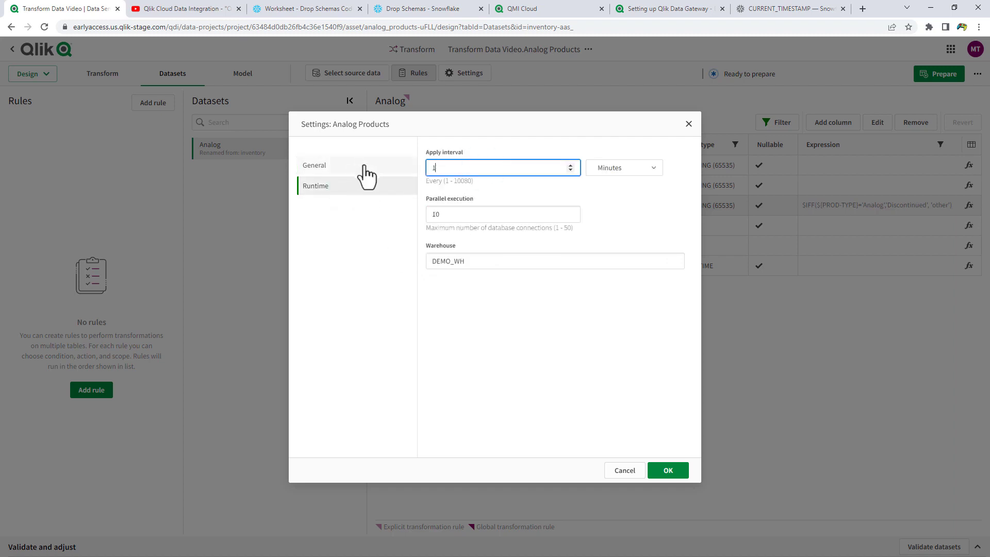
{"action": "left_click", "coordinate": [671, 471]}
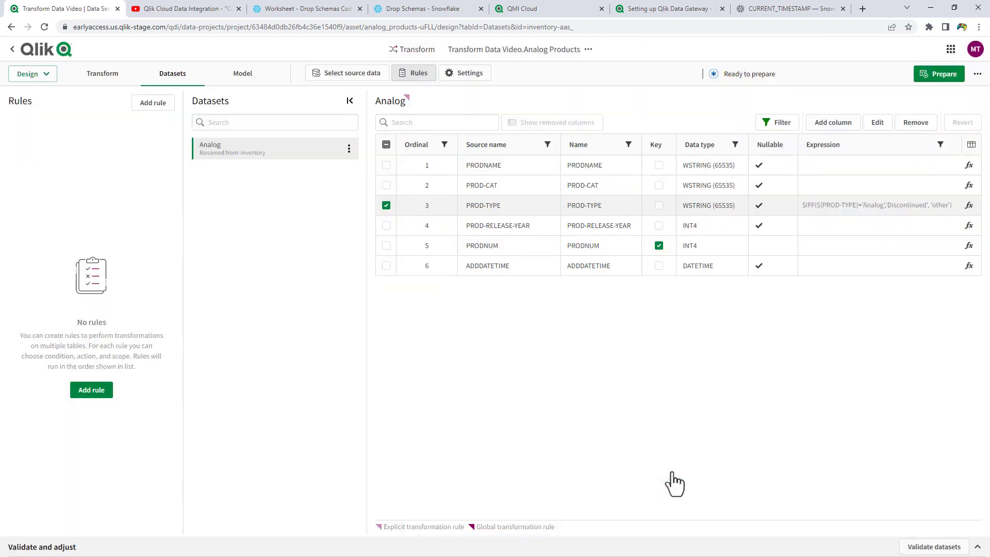
Prepare and run the Analog Products transform, and return to the project's pipeline view.
{"action": "left_click", "coordinate": [937, 74]}
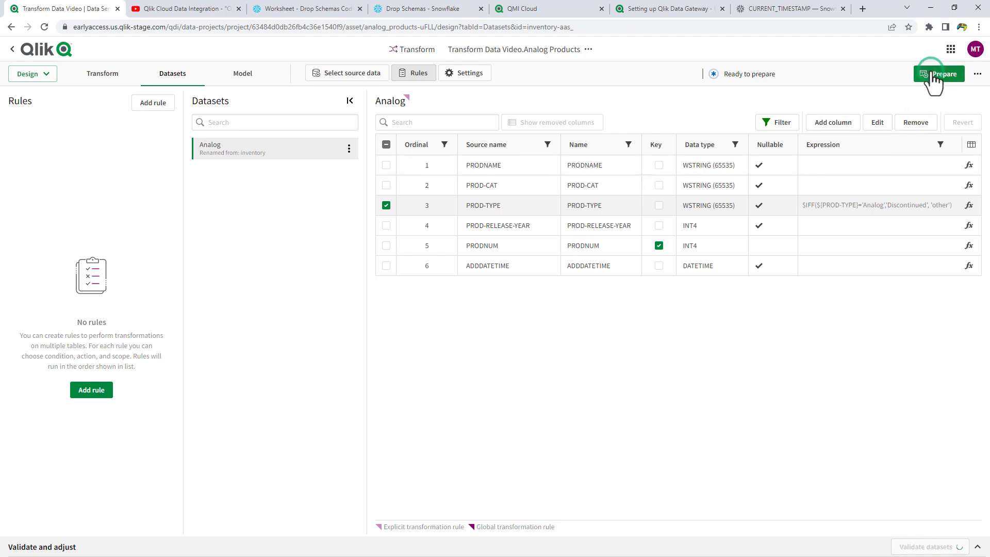
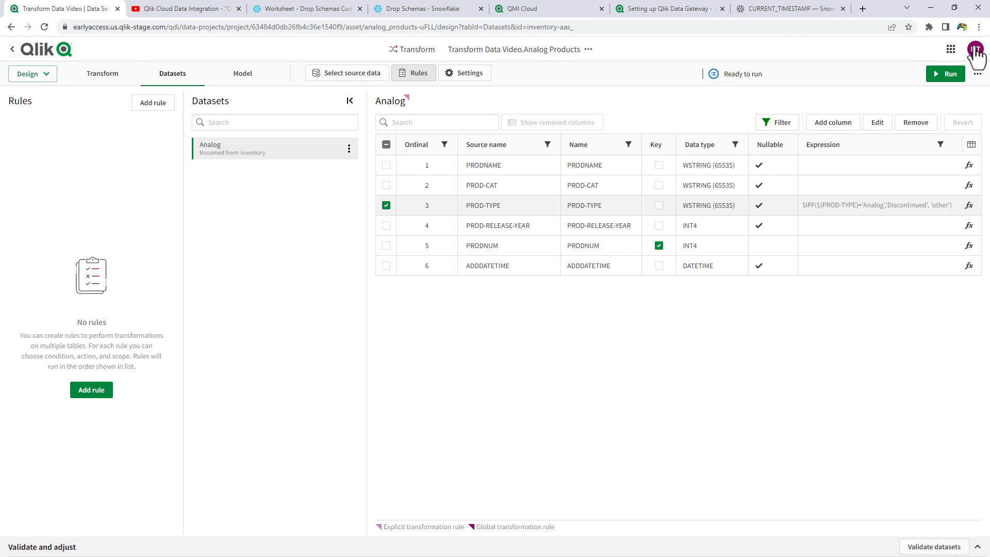
{"action": "left_click", "coordinate": [945, 75]}
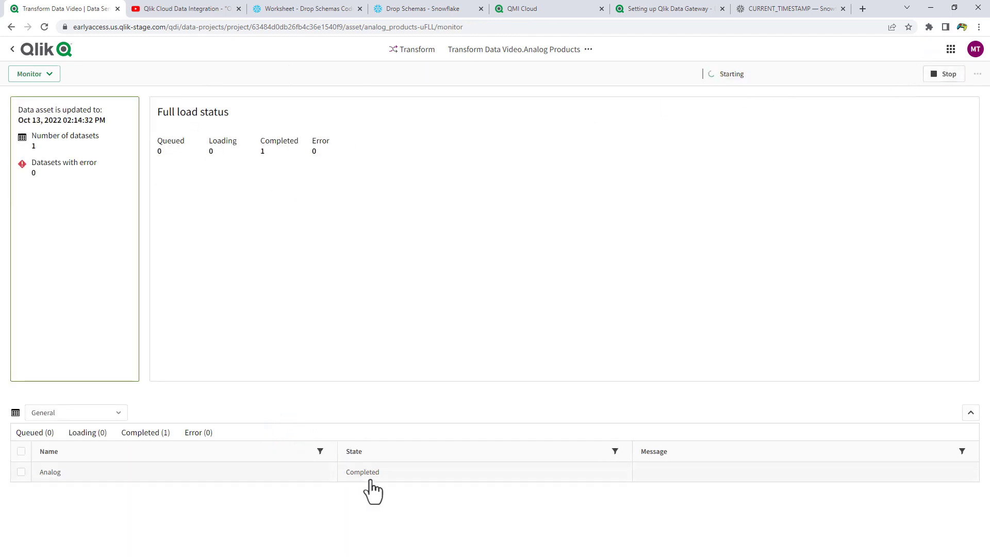
{"action": "left_click", "coordinate": [12, 49]}
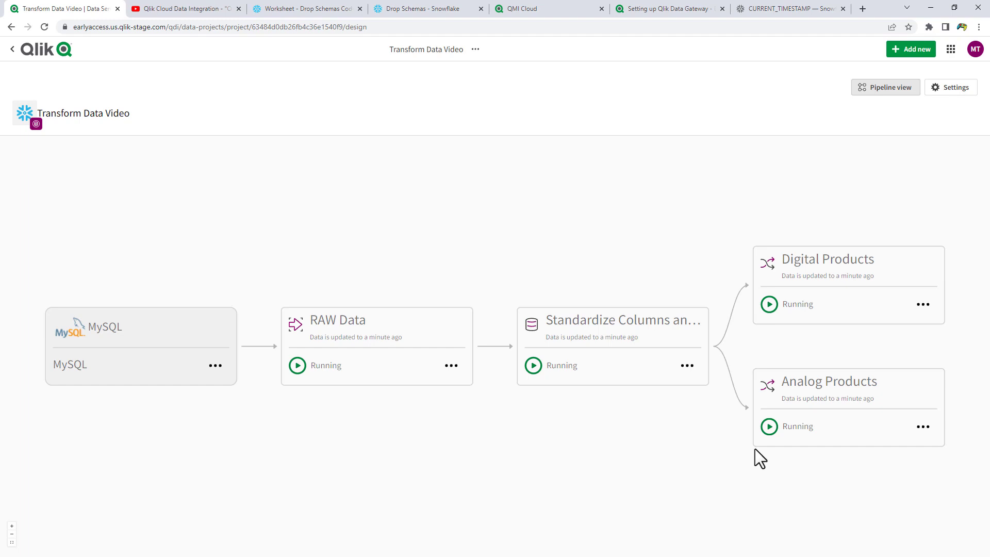
{"action": "scroll", "coordinate": [717, 441], "scroll_direction": "down", "scroll_amount": 2}
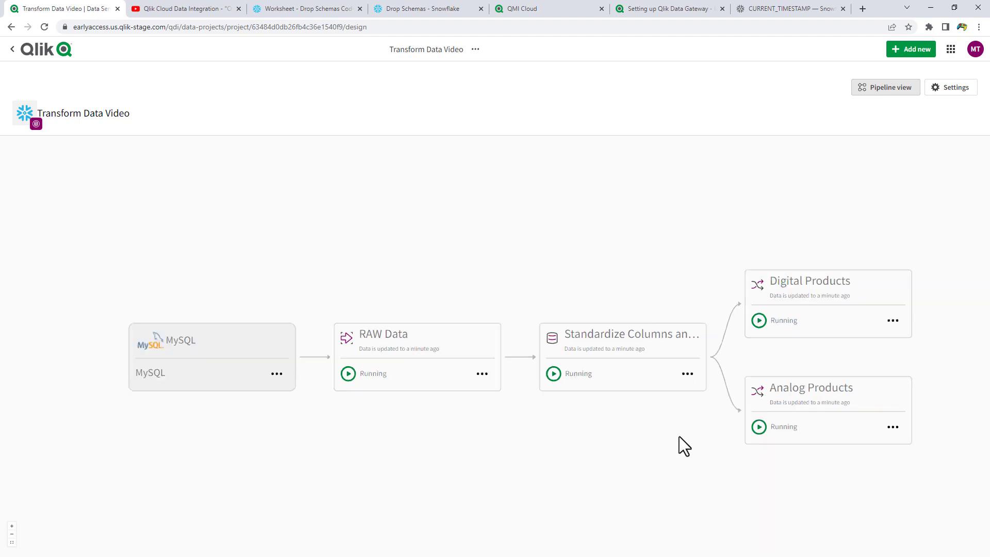
{"action": "left_click_drag", "start_coordinate": [645, 447], "coordinate": [585, 389]}
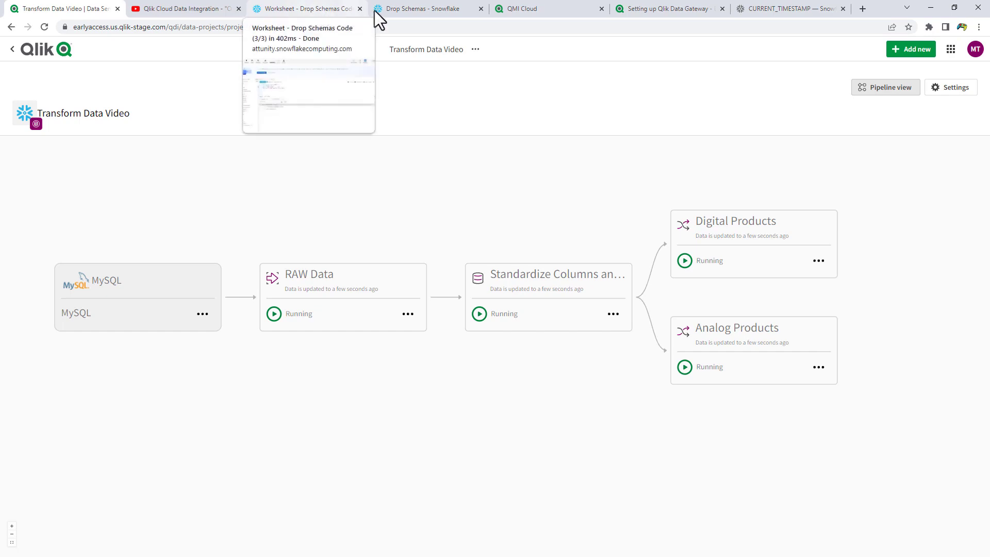
Switch to the Snowflake Drop Schemas worksheet, refresh the database objects and list the views in the reporting schema.
{"action": "left_click", "coordinate": [431, 13]}
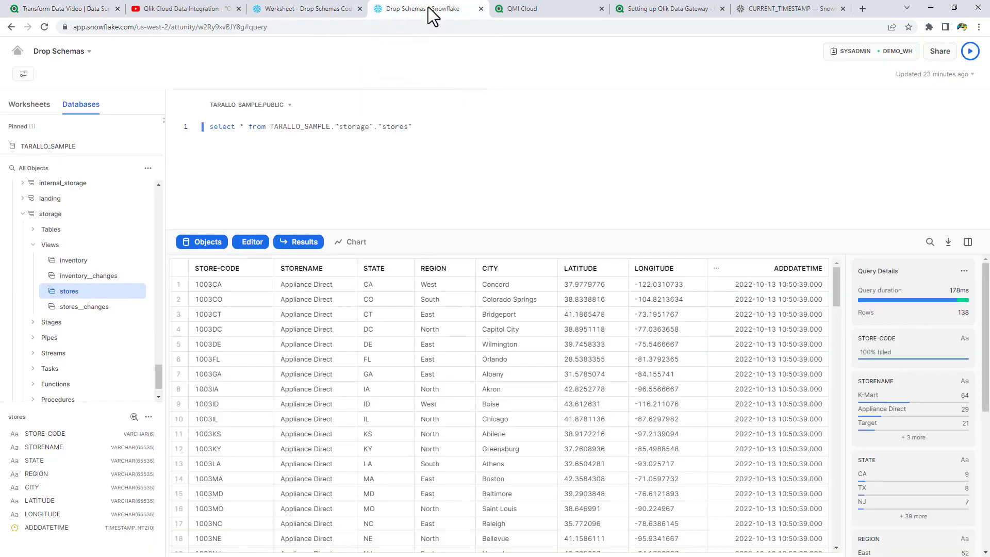
{"action": "left_click", "coordinate": [148, 169]}
{"action": "left_click", "coordinate": [140, 195]}
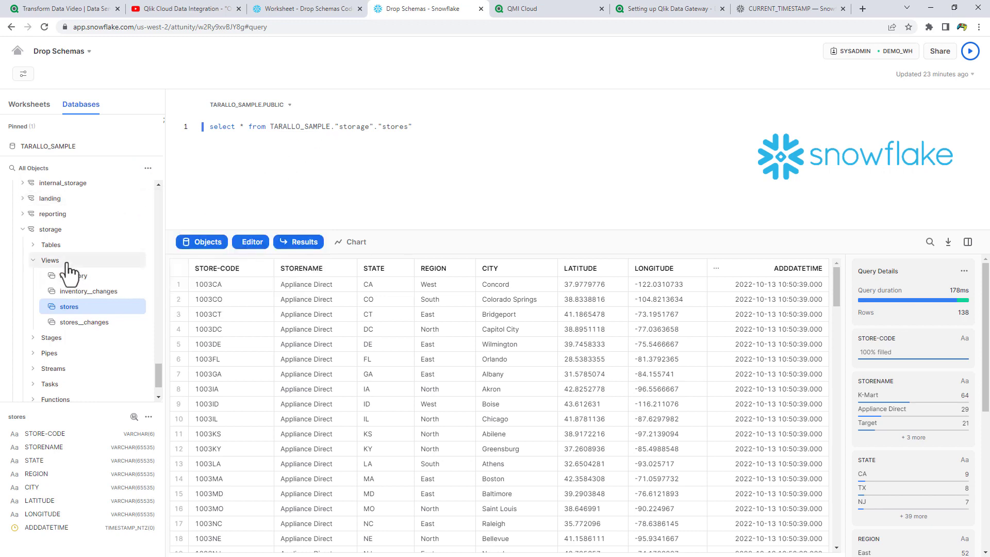
{"action": "left_click", "coordinate": [23, 214]}
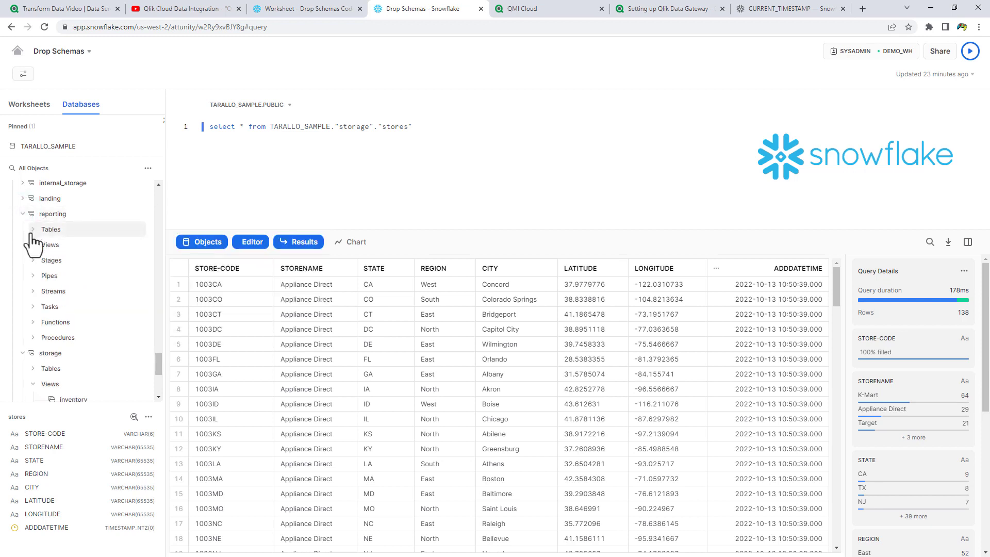
{"action": "left_click", "coordinate": [32, 245]}
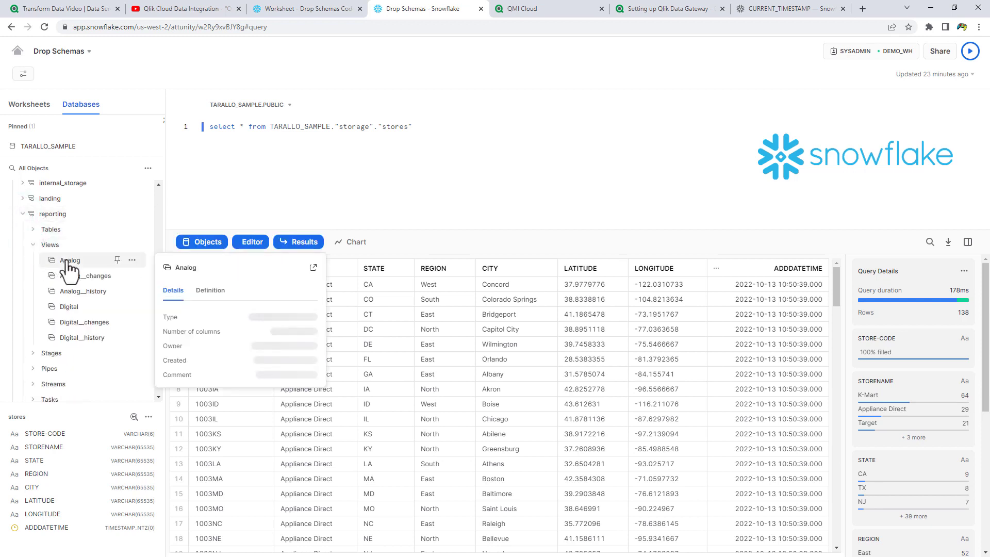
{"action": "mouse_move", "coordinate": [85, 305]}
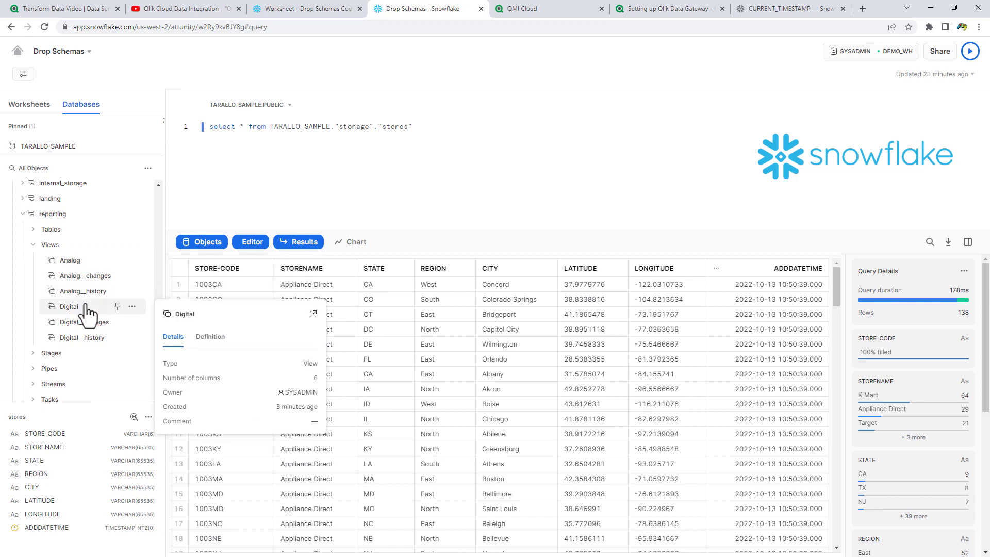
Change the query to select * from TARALLO_SAMPLE."reporting"."Analog" and run it.
{"action": "left_click", "coordinate": [103, 263]}
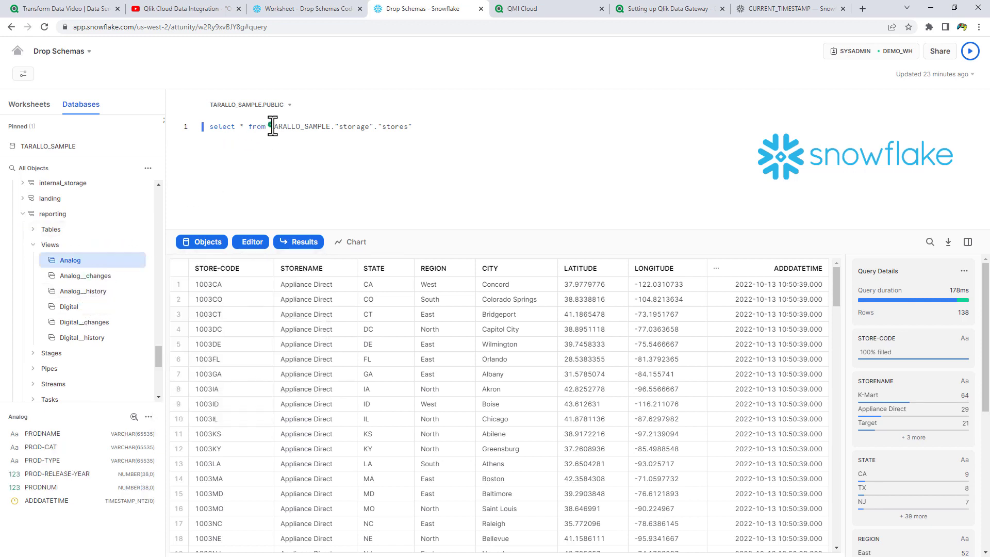
{"action": "left_click_drag", "start_coordinate": [270, 130], "coordinate": [431, 128]}
{"action": "key", "text": "BackSpace"}
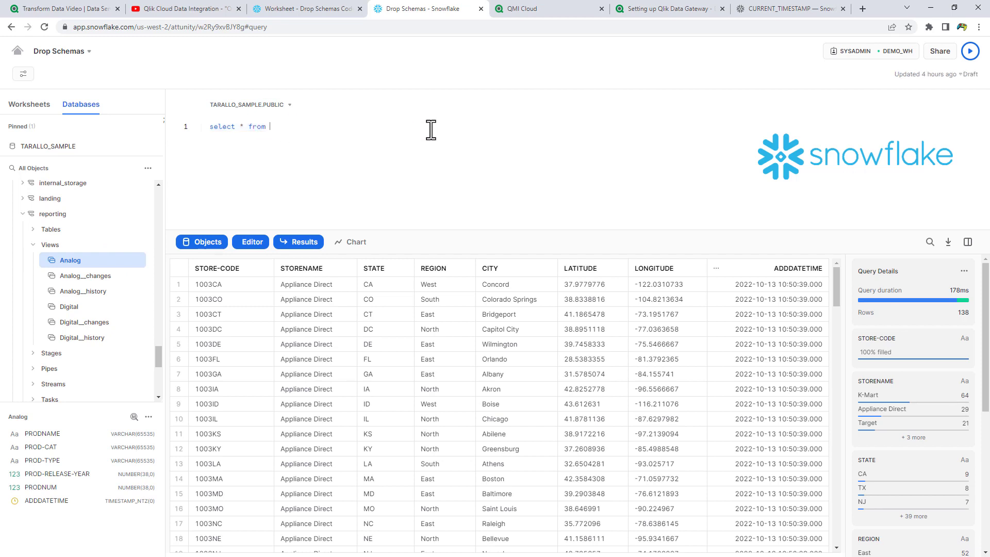
{"action": "left_click", "coordinate": [132, 261]}
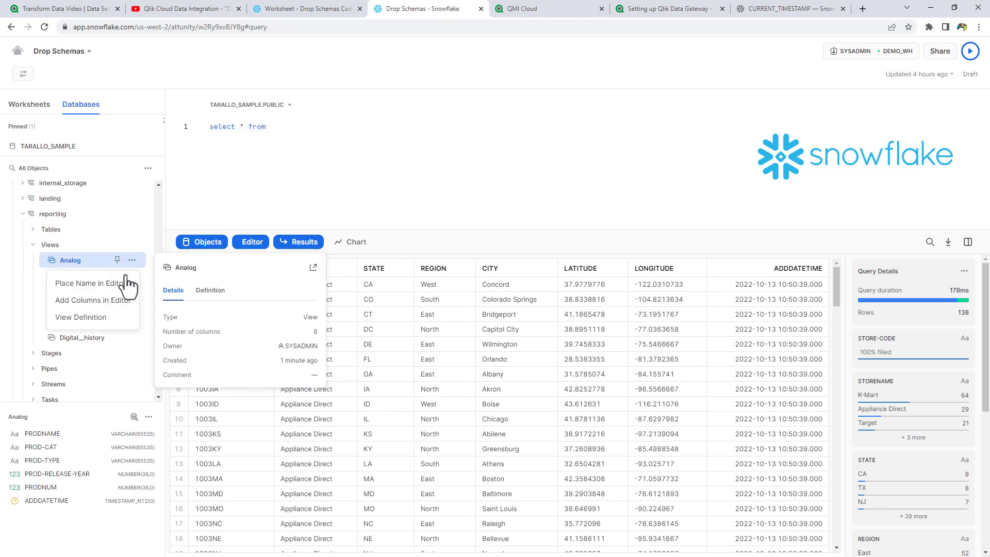
{"action": "left_click", "coordinate": [127, 281]}
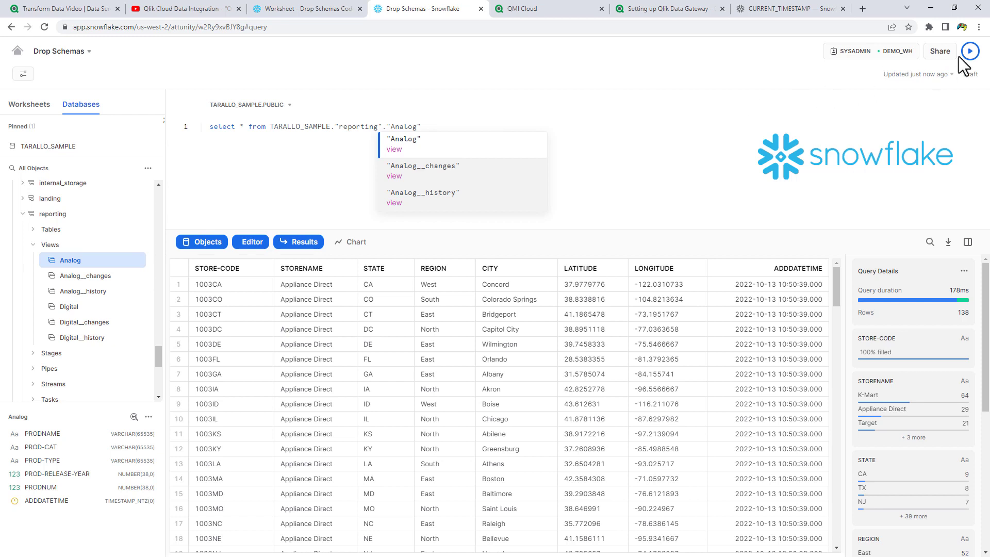
{"action": "left_click", "coordinate": [970, 51]}
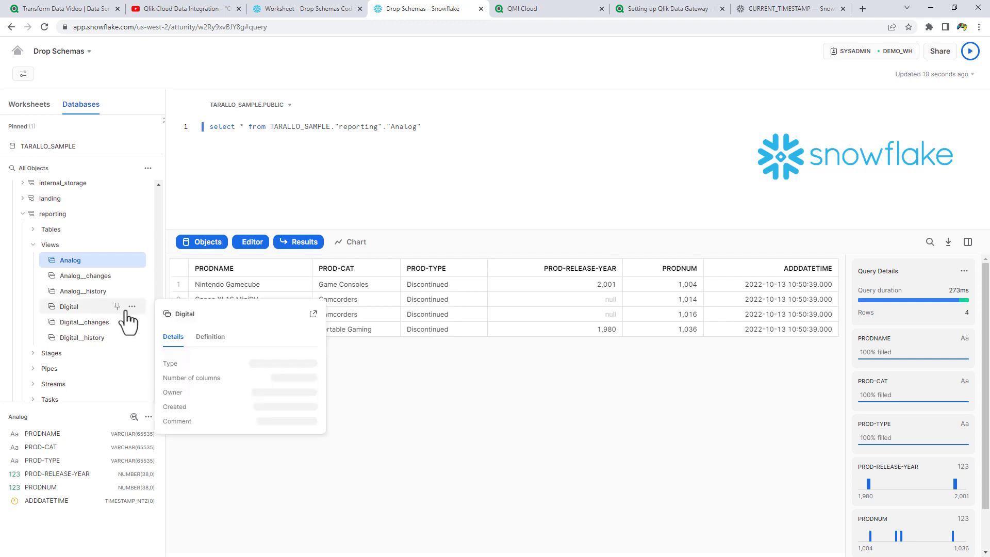
Change the query to select * from TARALLO_SAMPLE."reporting"."Digital" and run it.
{"action": "left_click", "coordinate": [133, 308]}
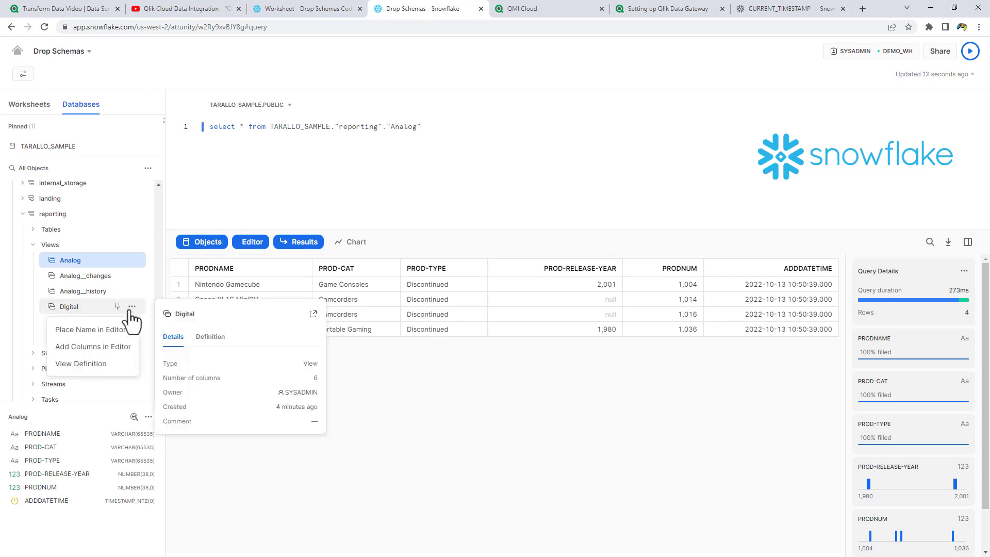
{"action": "left_click", "coordinate": [280, 183]}
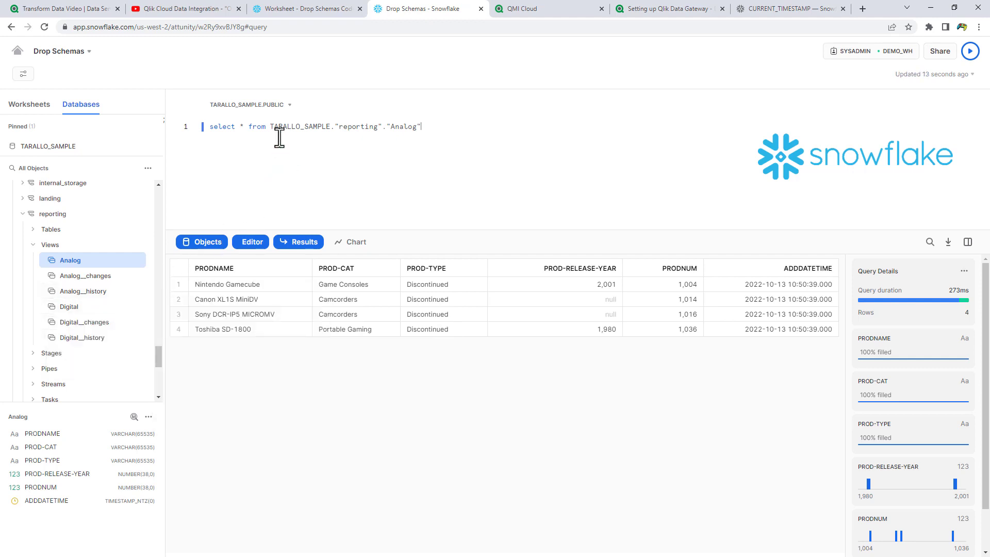
{"action": "double_click", "coordinate": [392, 127]}
{"action": "key", "text": "BackSpace"}
{"action": "type", "text": "Digital"}
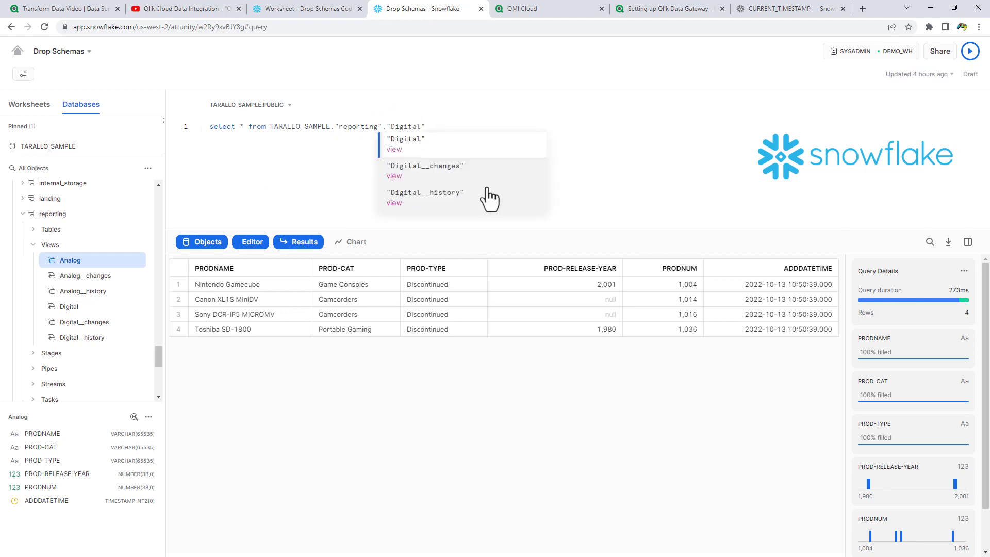
{"action": "left_click", "coordinate": [970, 52]}
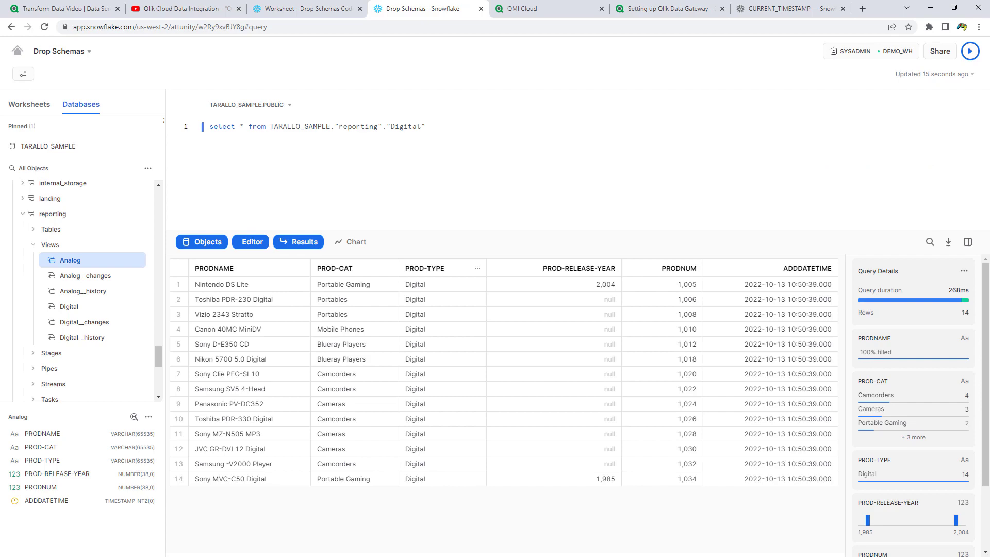
Switch to sql_inserts_deletes.txt in Notepad, copy all the inventory and stores INSERT statements, and minimize the file.
{"action": "key", "text": "alt+Tab"}
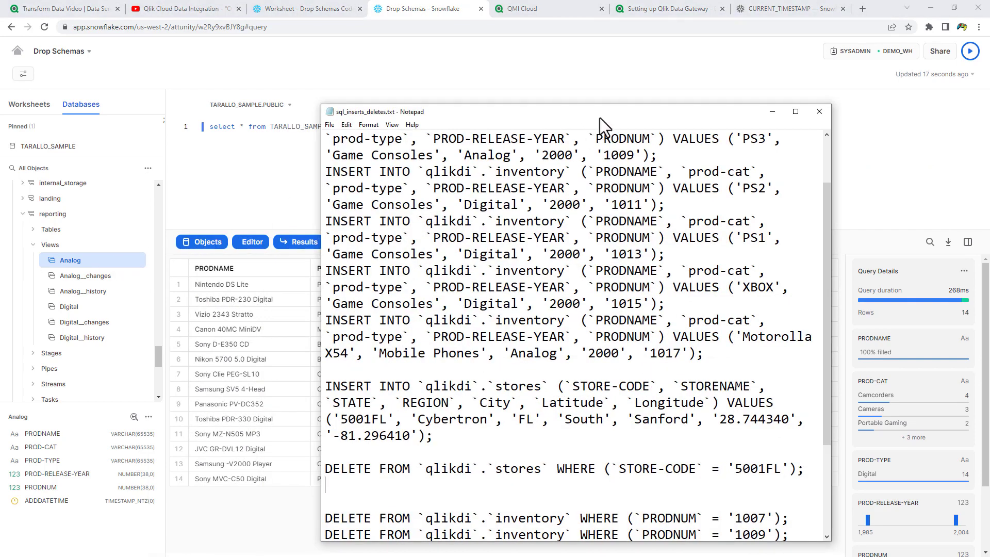
{"action": "scroll", "coordinate": [564, 393], "scroll_direction": "up", "scroll_amount": 2}
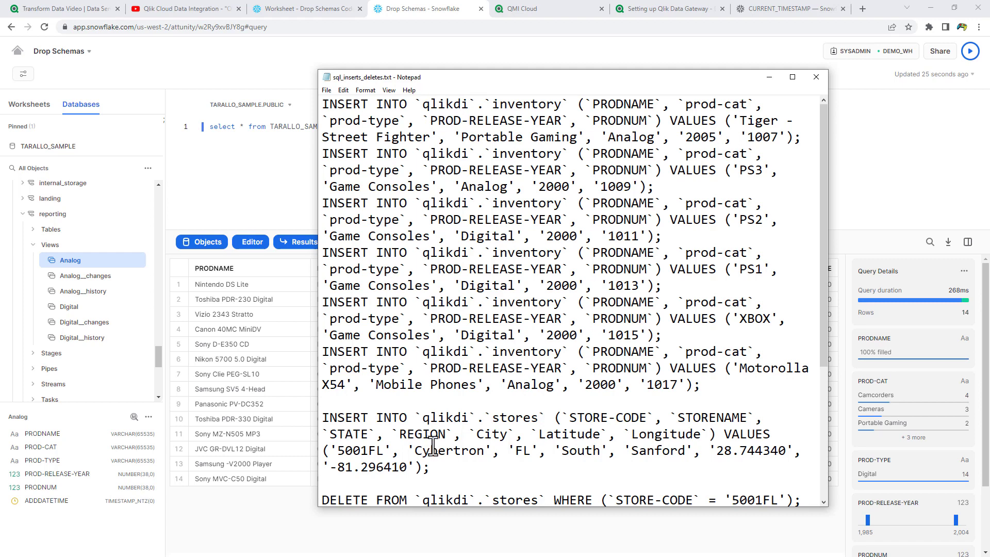
{"action": "left_click_drag", "start_coordinate": [441, 472], "coordinate": [317, 101]}
{"action": "key", "text": "ctrl+c"}
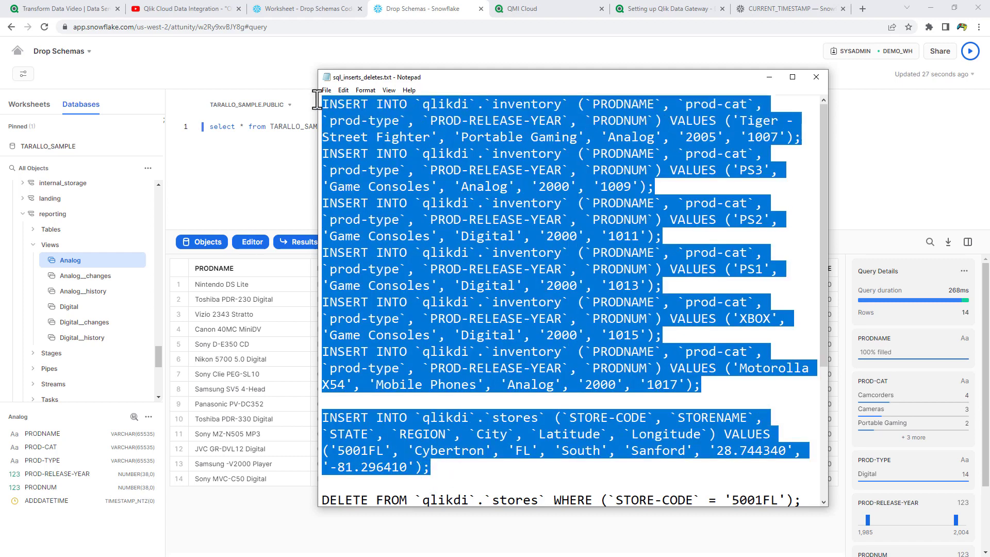
{"action": "left_click", "coordinate": [761, 78]}
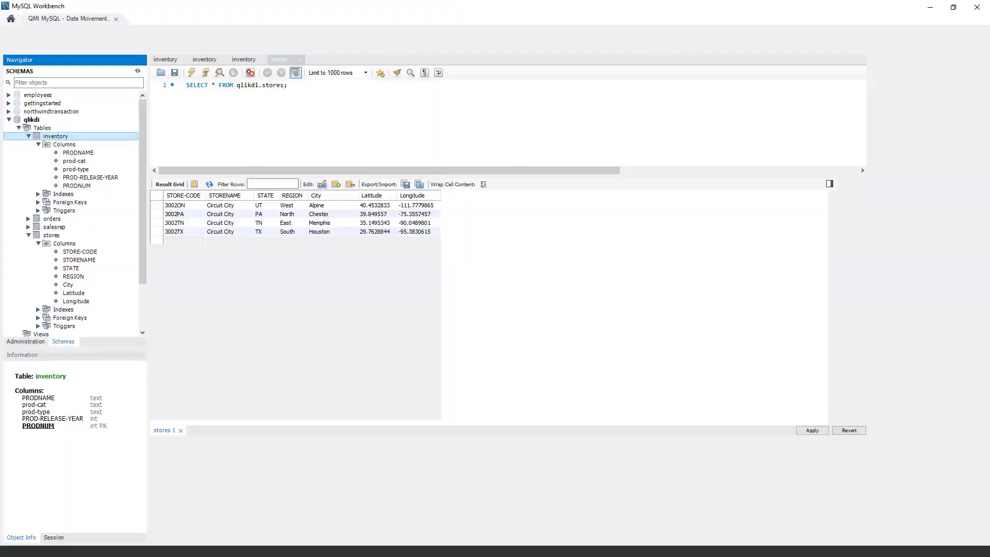
In MySQL Workbench, replace the stores query with the copied INSERT statements and execute them.
{"action": "left_click_drag", "start_coordinate": [298, 87], "coordinate": [169, 85]}
{"action": "key", "text": "ctrl+v"}
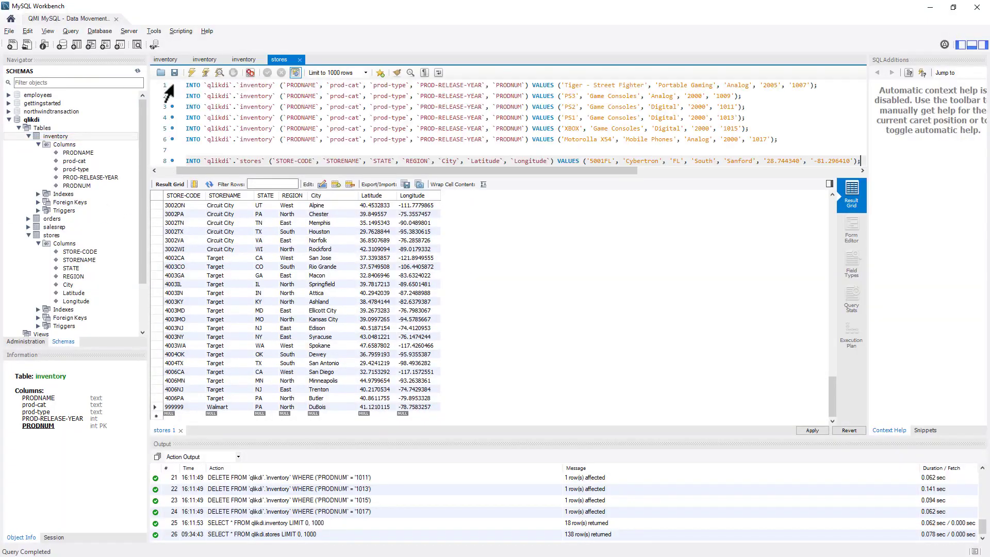
{"action": "left_click", "coordinate": [193, 70]}
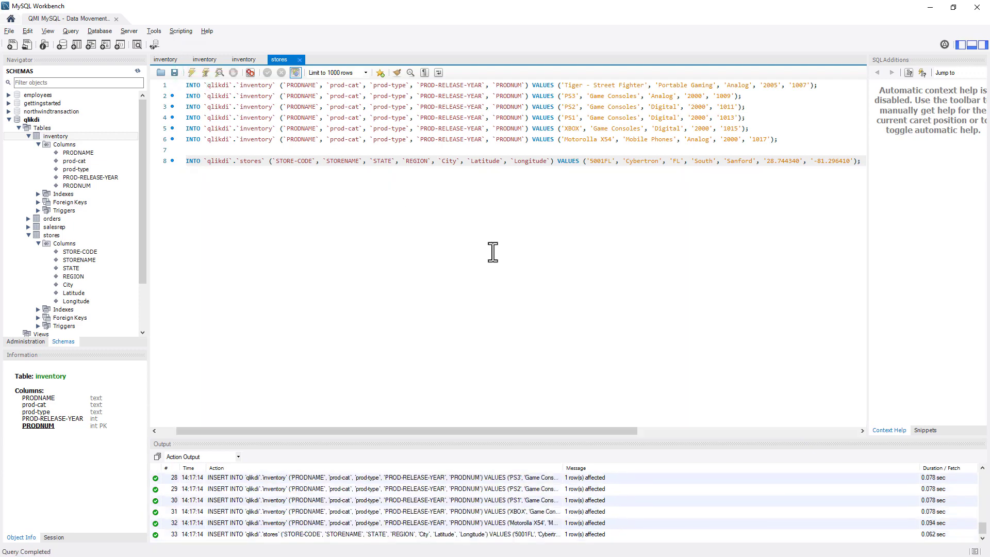
Select the rows of the qlikdi inventory and stores tables and look through them for the inserted records.
{"action": "scroll", "coordinate": [593, 490], "scroll_direction": "up", "scroll_amount": 1}
{"action": "scroll", "coordinate": [598, 493], "scroll_direction": "down", "scroll_amount": 1}
{"action": "scroll", "coordinate": [600, 494], "scroll_direction": "up", "scroll_amount": 2}
{"action": "scroll", "coordinate": [601, 495], "scroll_direction": "down", "scroll_amount": 2}
{"action": "right_click", "coordinate": [85, 138]}
{"action": "left_click", "coordinate": [95, 142]}
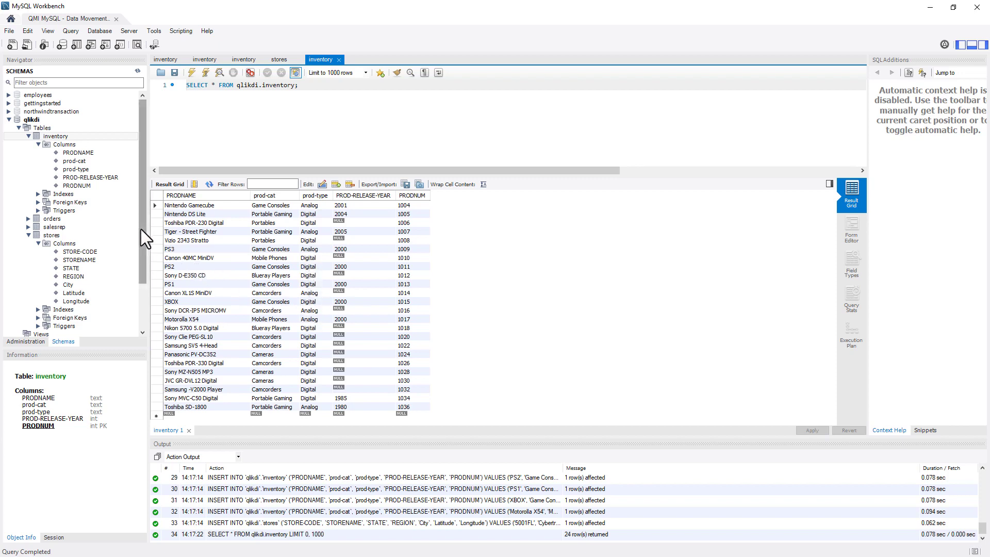
{"action": "right_click", "coordinate": [72, 233]}
{"action": "left_click", "coordinate": [69, 240]}
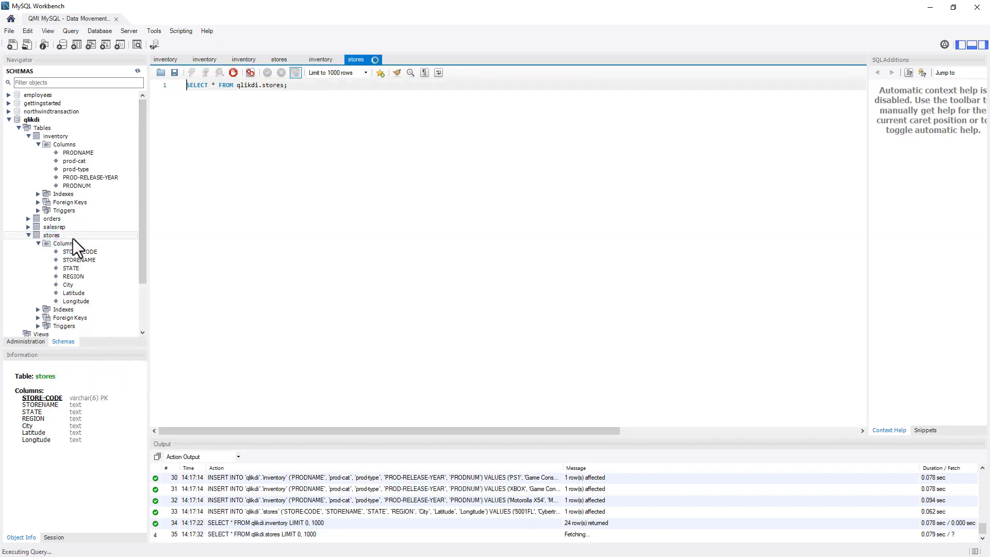
{"action": "scroll", "coordinate": [251, 286], "scroll_direction": "down", "scroll_amount": 5}
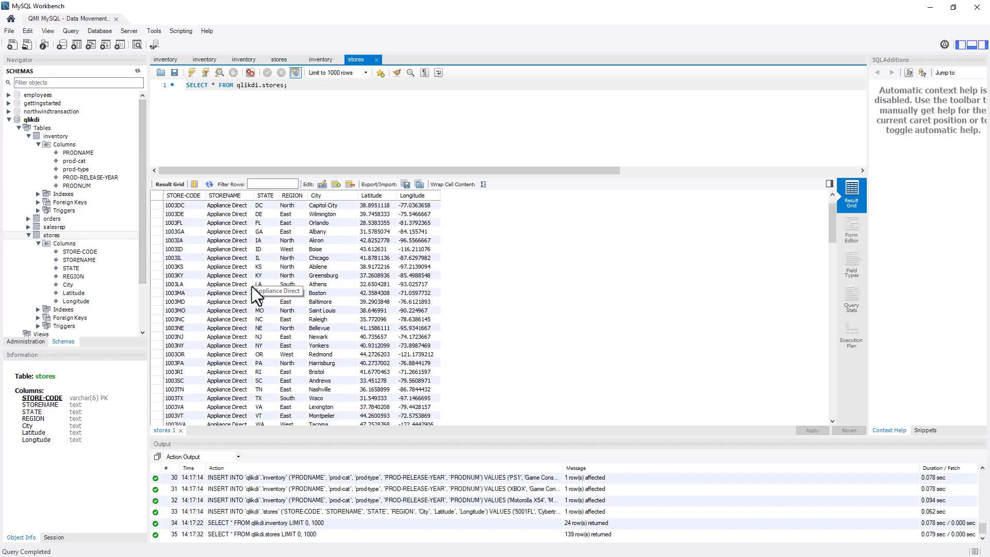
{"action": "scroll", "coordinate": [273, 320], "scroll_direction": "down", "scroll_amount": 20}
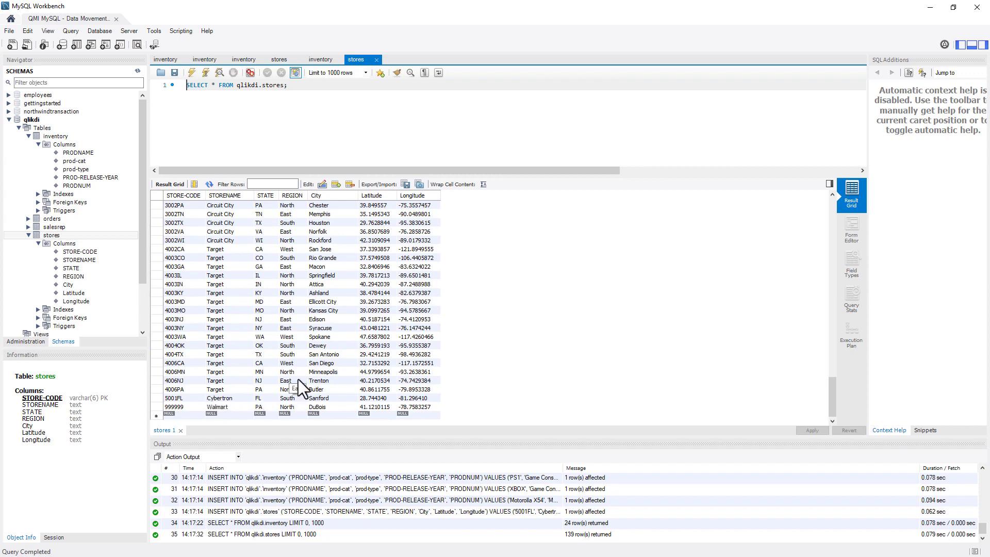
Switch to the Qlik Transform Data Video project, open the RAW Data landing asset and show its datasets' CDC status.
{"action": "left_click", "coordinate": [931, 9]}
{"action": "left_click", "coordinate": [64, 9]}
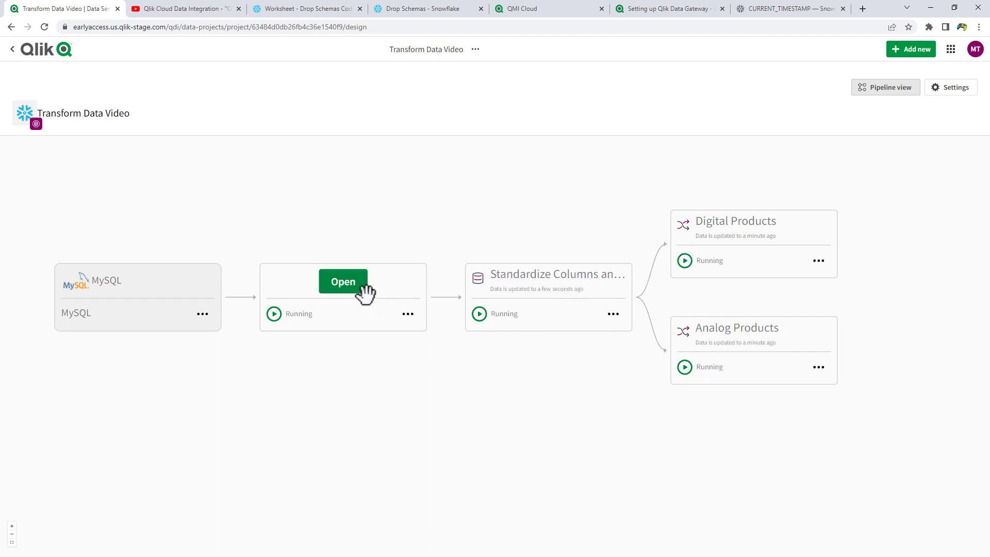
{"action": "left_click", "coordinate": [360, 290]}
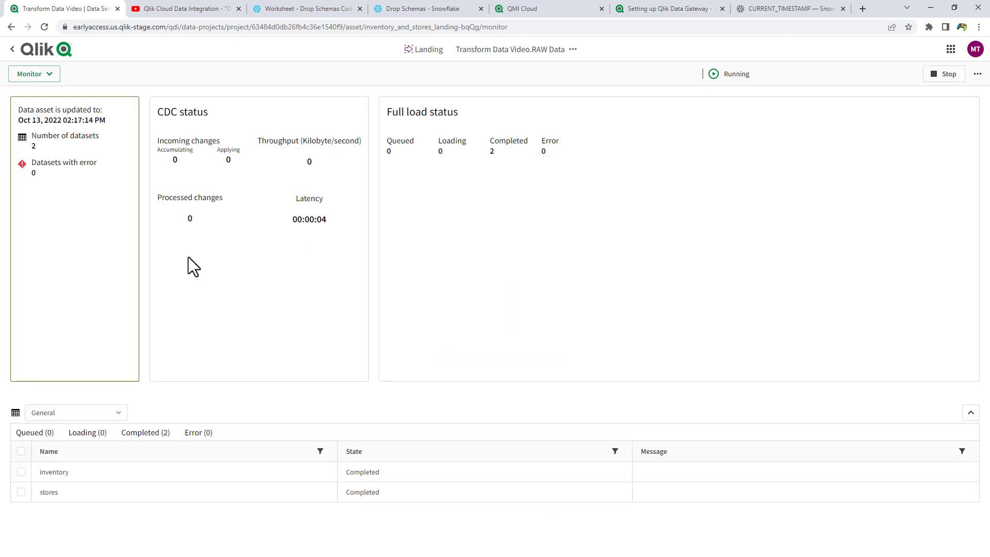
{"action": "left_click", "coordinate": [121, 412]}
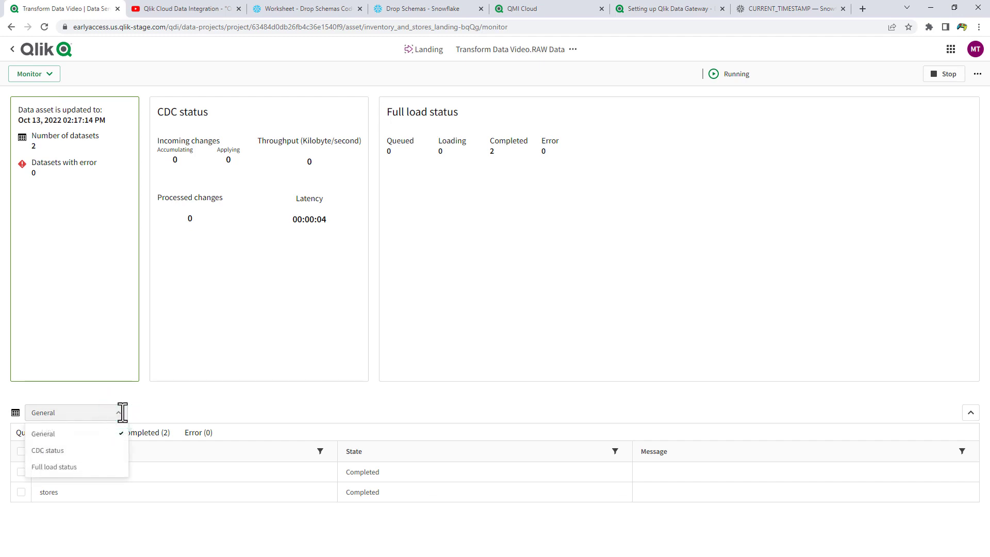
{"action": "left_click", "coordinate": [106, 450]}
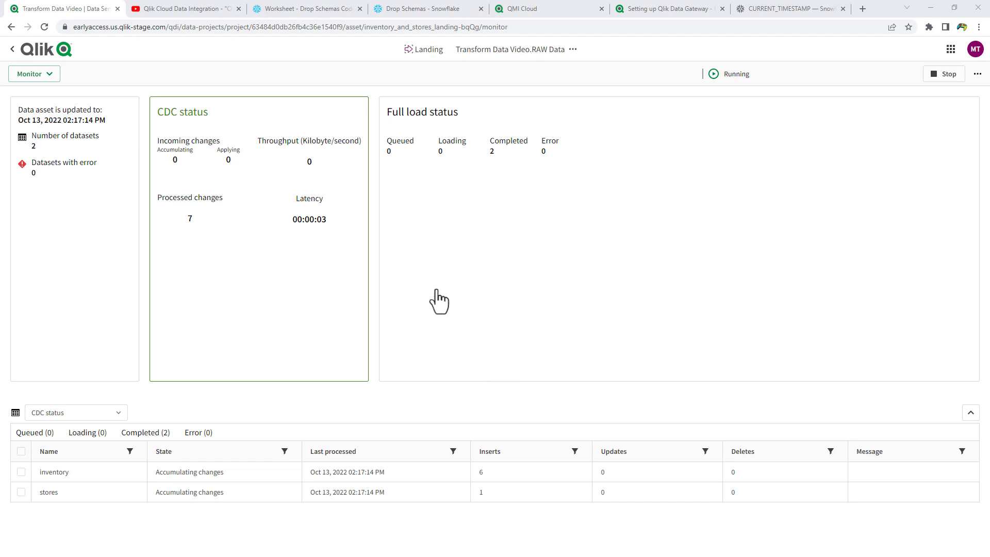
Return to the pipeline, open the Standardize Columns and Data storage asset and show its datasets' last batch of changes.
{"action": "left_click", "coordinate": [52, 51]}
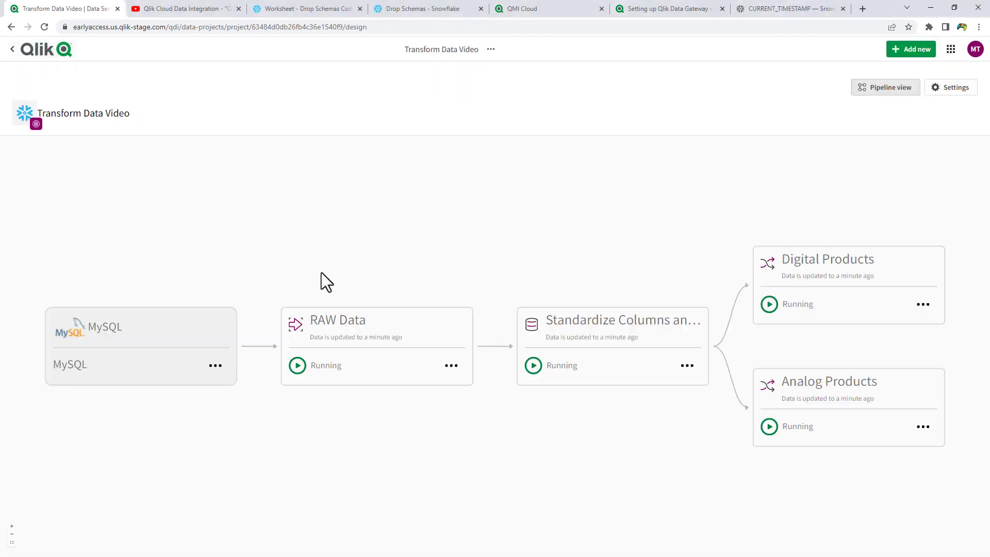
{"action": "mouse_move", "coordinate": [612, 338]}
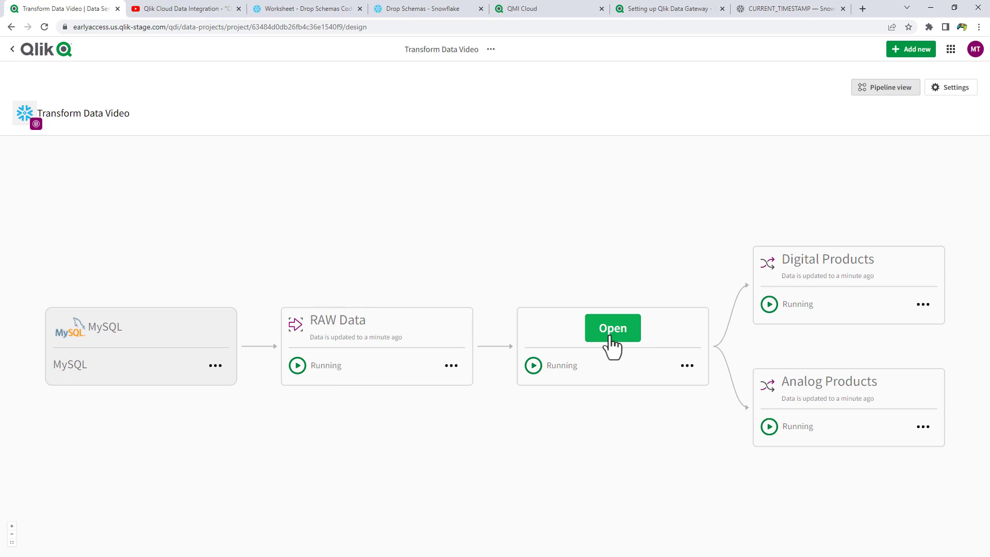
{"action": "left_click", "coordinate": [611, 330]}
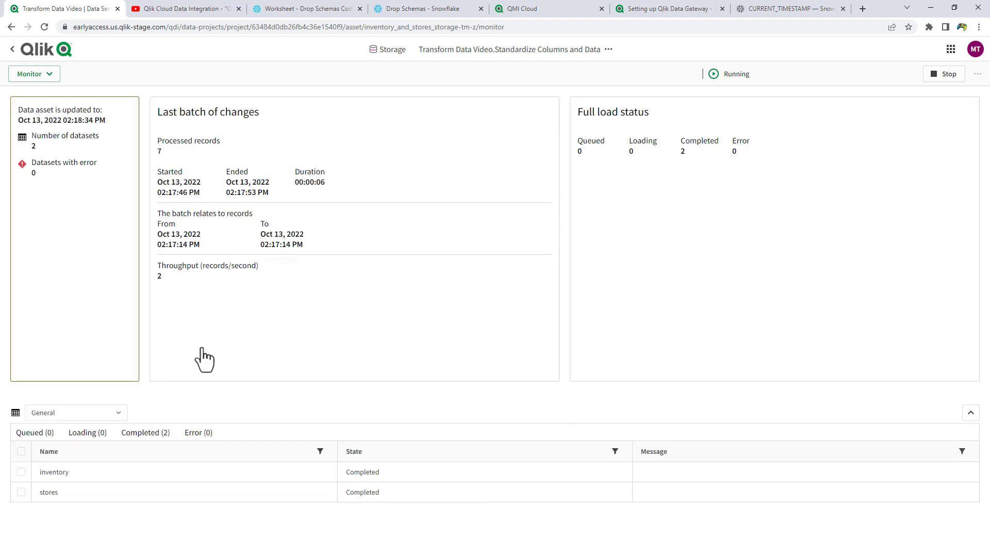
{"action": "left_click", "coordinate": [116, 413]}
{"action": "left_click", "coordinate": [111, 453]}
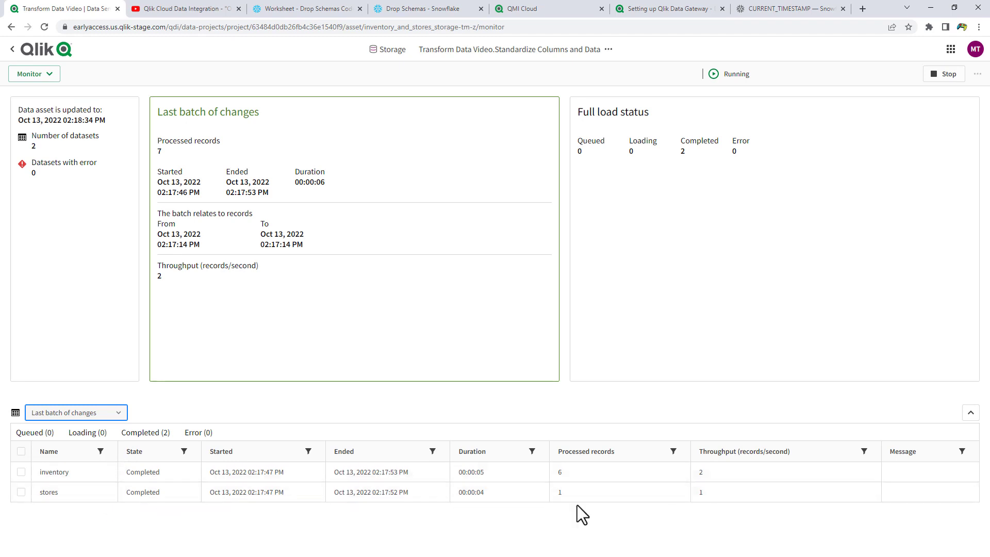
Return to the pipeline, open the Digital Products transform and show its last batch of changes by dataset.
{"action": "left_click", "coordinate": [55, 51]}
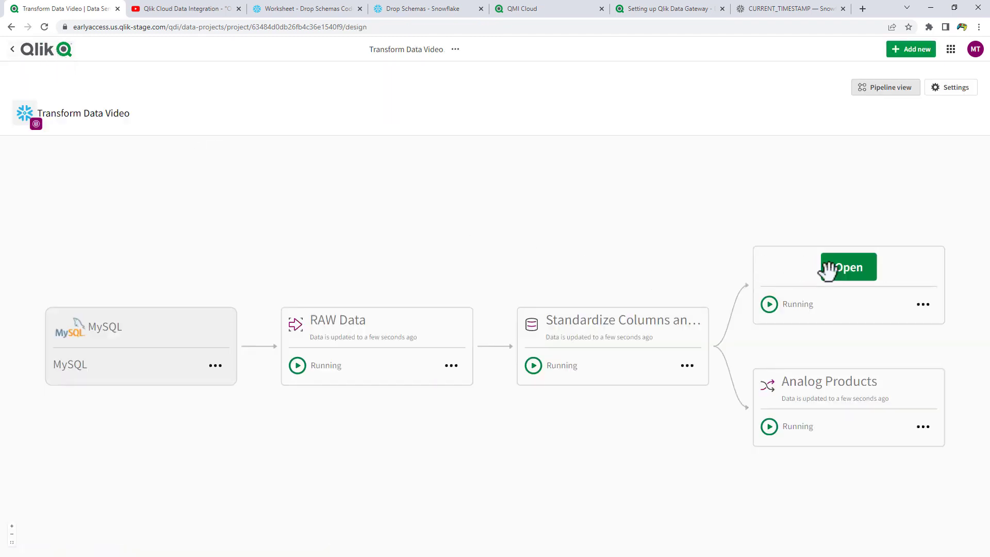
{"action": "left_click", "coordinate": [840, 275]}
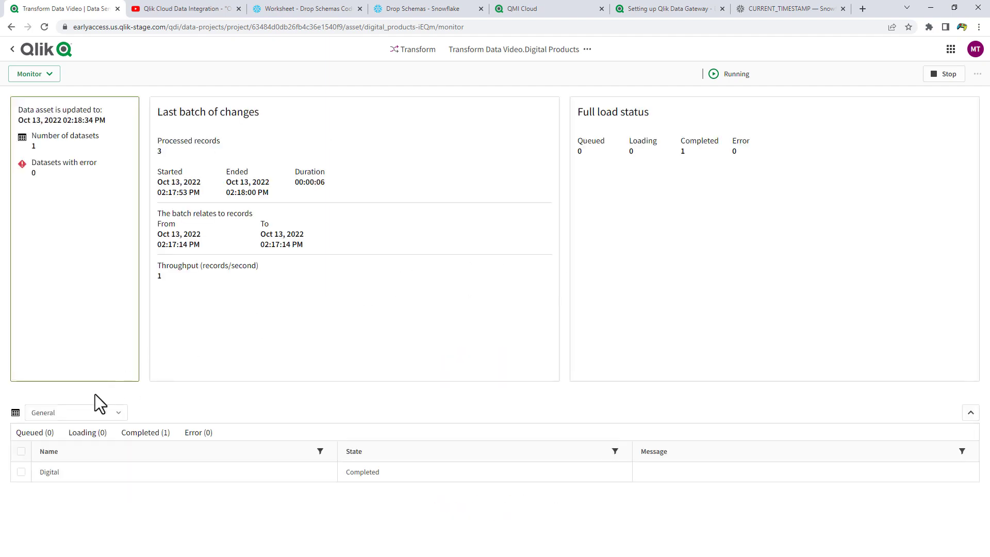
{"action": "left_click", "coordinate": [87, 412]}
{"action": "left_click", "coordinate": [83, 453]}
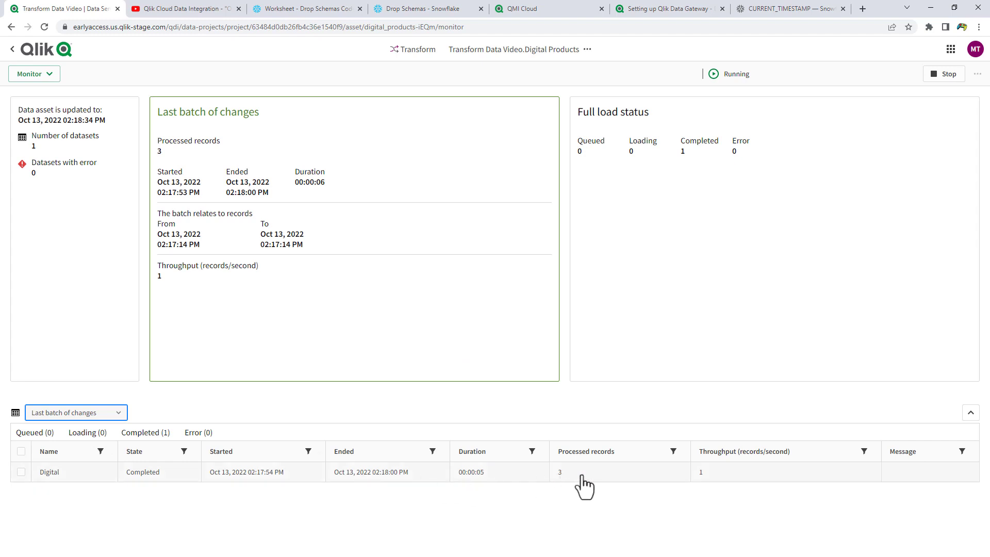
Return to the pipeline, open the Analog Products transform and show its last batch of changes by dataset.
{"action": "left_click", "coordinate": [40, 53]}
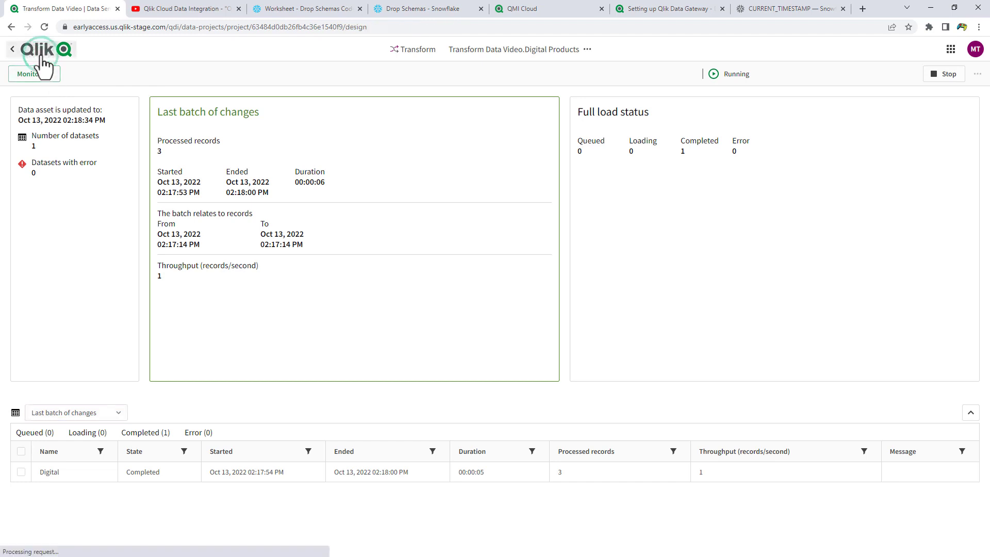
{"action": "left_click", "coordinate": [839, 393]}
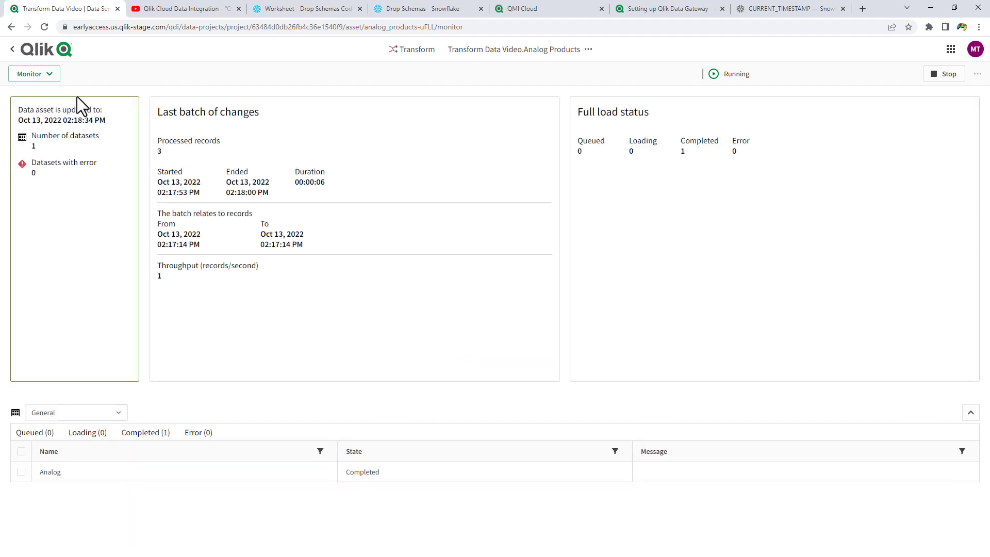
{"action": "left_click", "coordinate": [97, 412]}
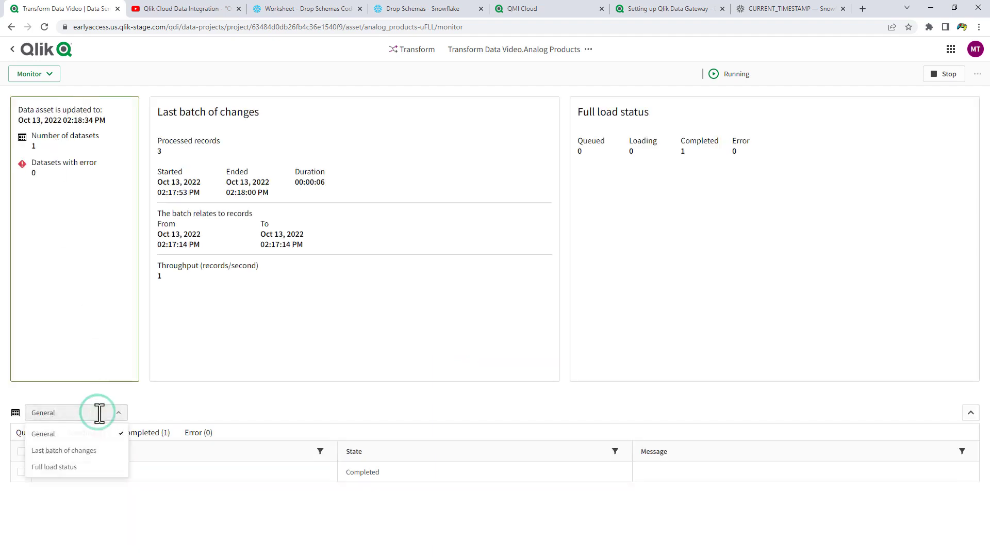
{"action": "left_click", "coordinate": [98, 453]}
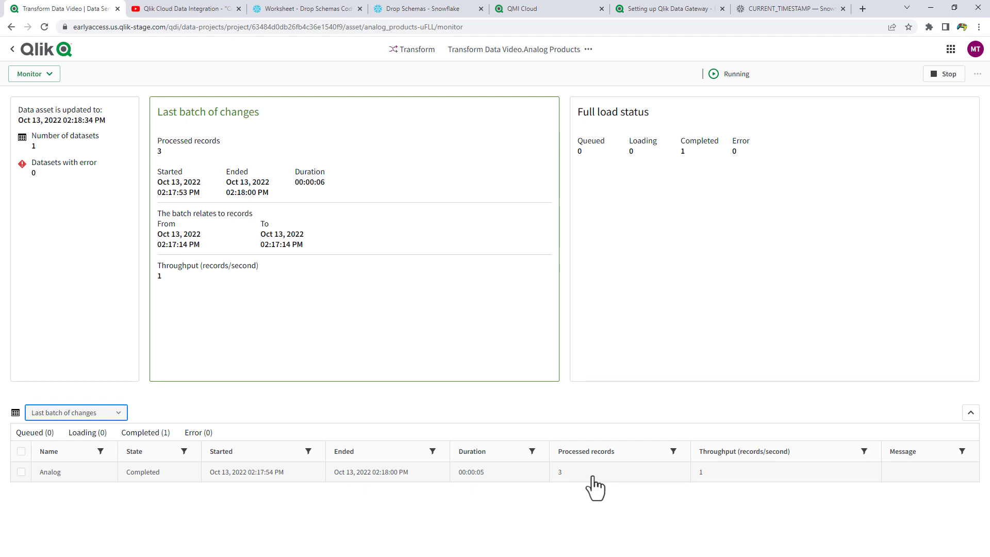
Switch to the Snowflake Drop Schemas worksheet and rerun the query on the reporting Digital view.
{"action": "left_click", "coordinate": [298, 13]}
{"action": "left_click", "coordinate": [410, 15]}
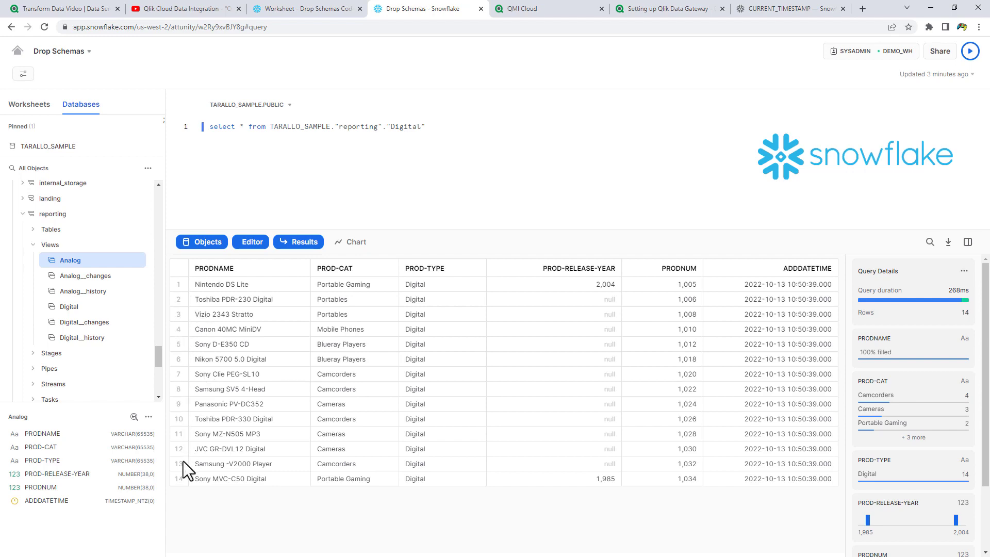
{"action": "left_click", "coordinate": [964, 54]}
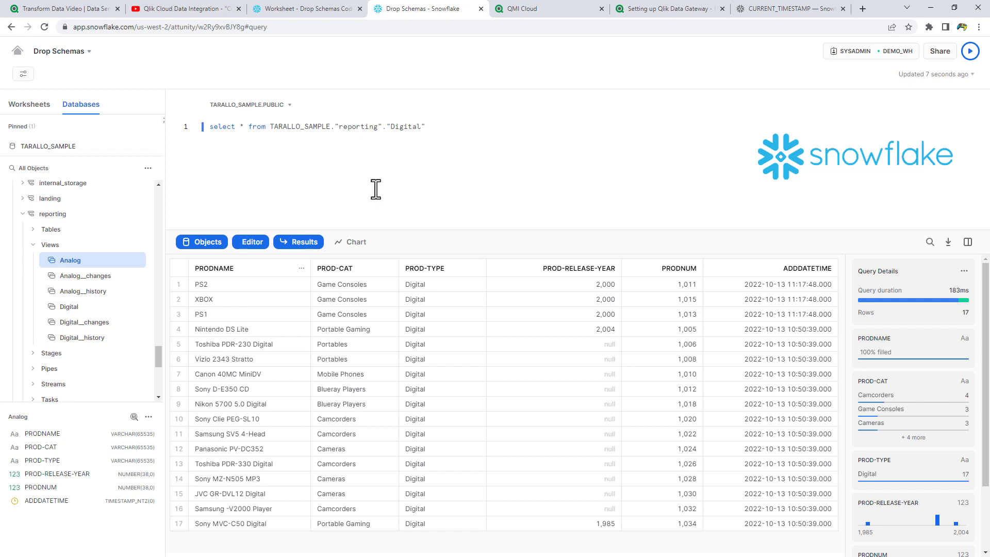
Change the queried view from Digital to Analog in the reporting schema and run the query.
{"action": "left_click_drag", "start_coordinate": [390, 126], "coordinate": [421, 127]}
{"action": "type", "text": "A"}
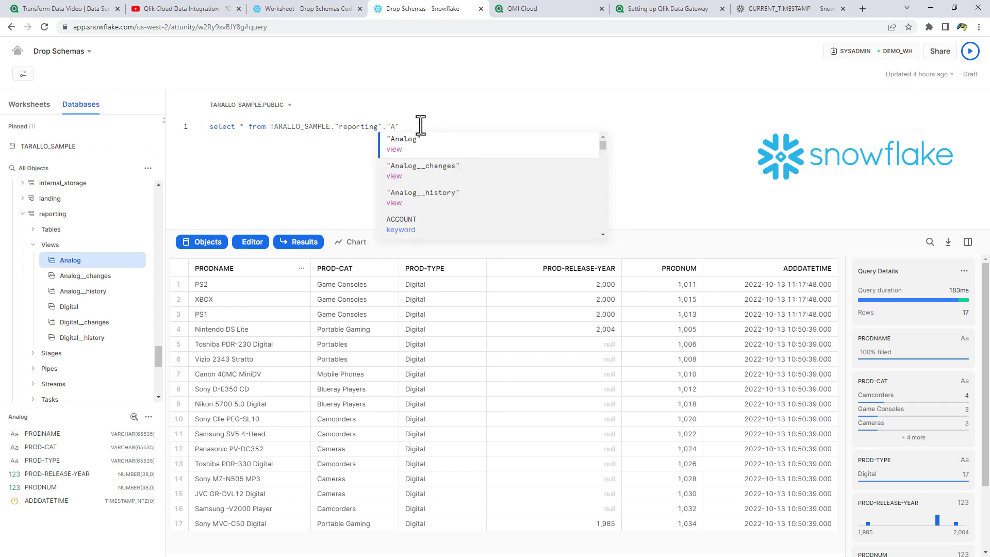
{"action": "type", "text": "nalog"}
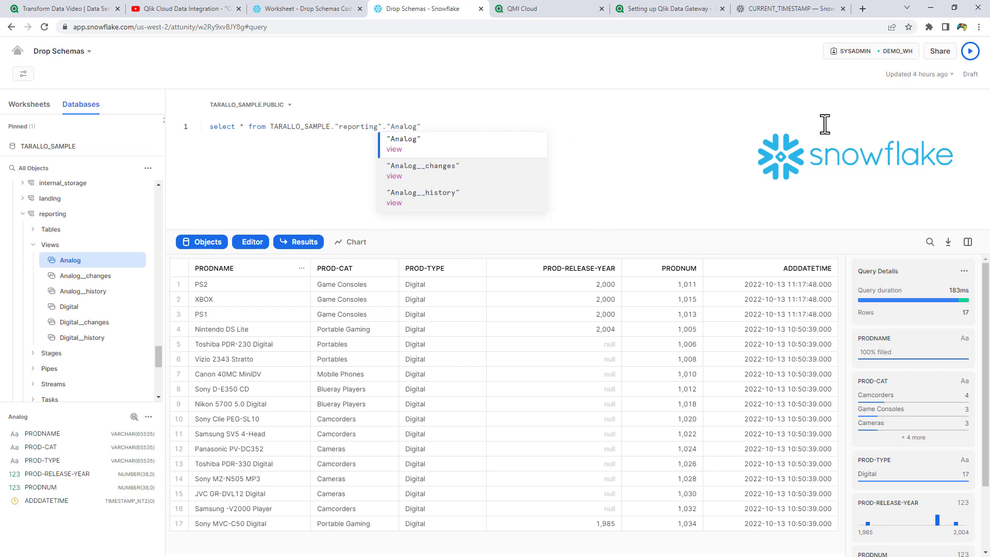
{"action": "left_click", "coordinate": [968, 58]}
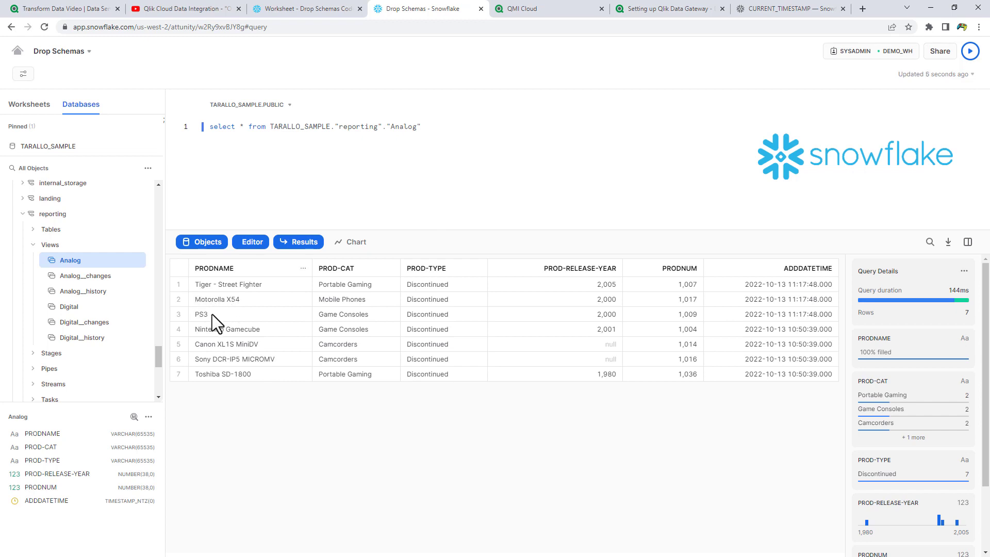
Return to the Qlik pipeline view and examine the actions available for the Standardize Columns and Data and Analog Products assets.
{"action": "left_click", "coordinate": [60, 7]}
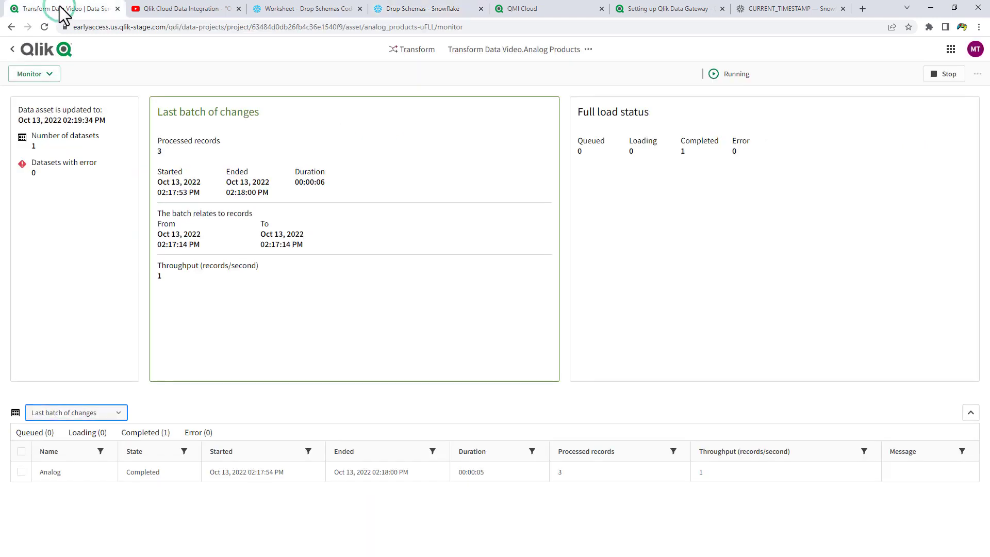
{"action": "left_click", "coordinate": [48, 52]}
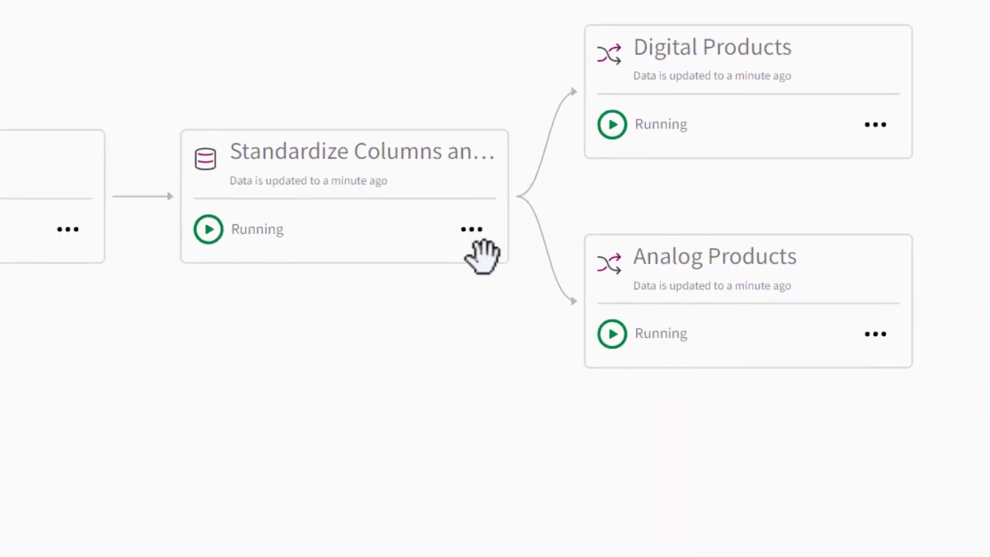
{"action": "left_click", "coordinate": [480, 232]}
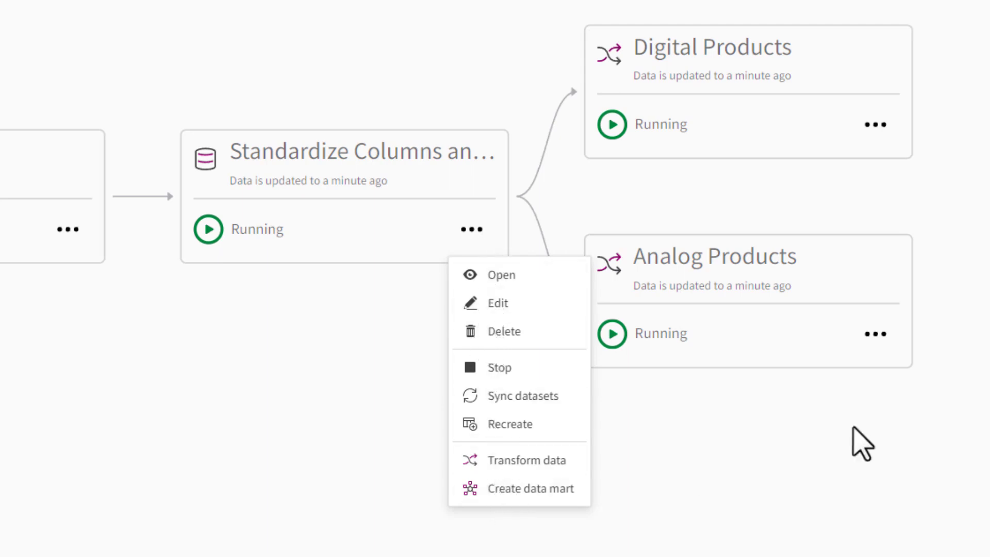
{"action": "left_click", "coordinate": [875, 333]}
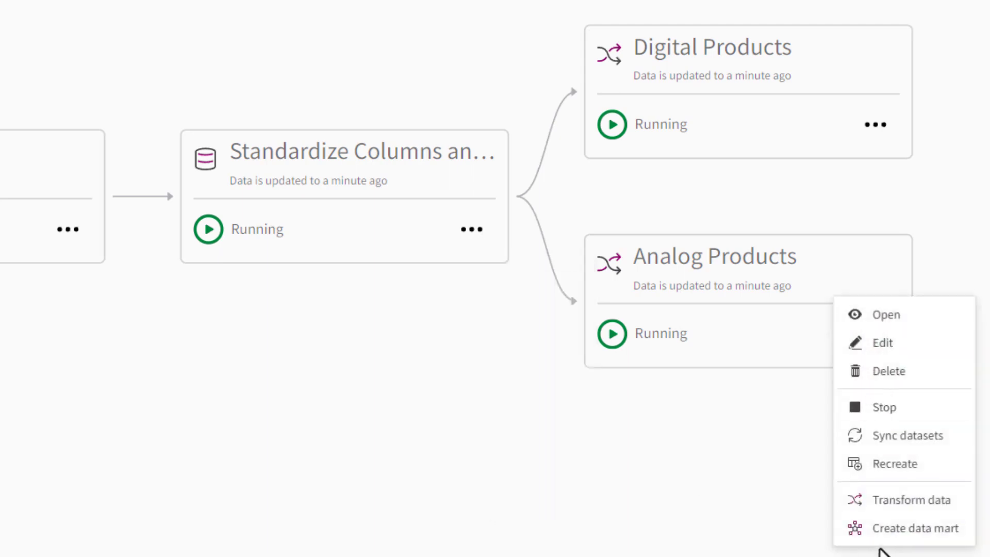